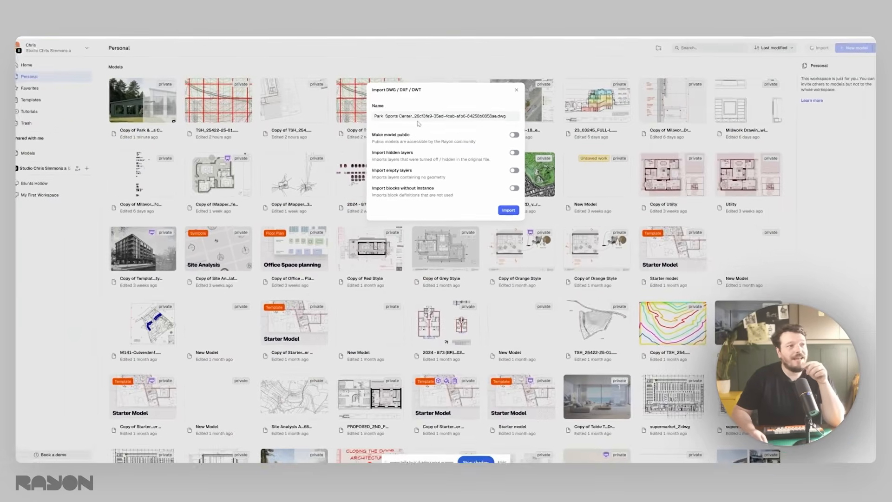
# - Import the Park Sports Center DWG with the public, hidden-layer, empty-layer and unused-block options off
pyautogui.click(511, 207)
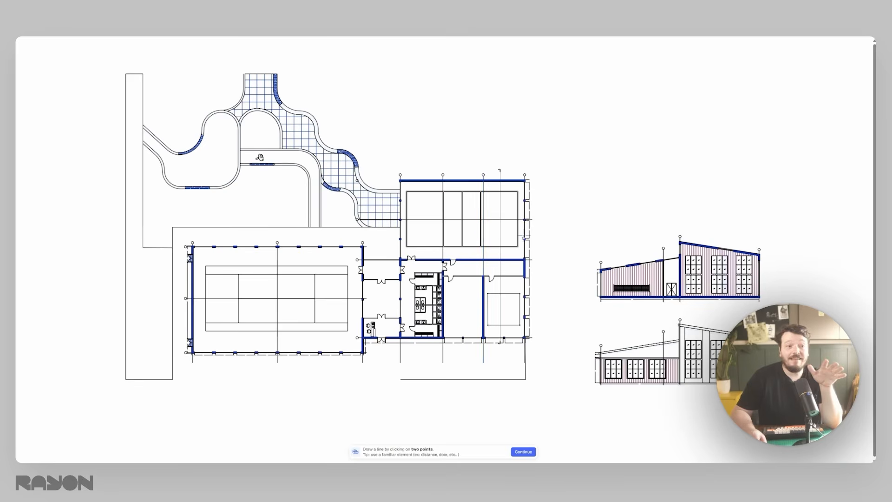
pyautogui.moveTo(326, 339); pyautogui.dragTo(318, 317, button='middle')
pyautogui.moveTo(446, 210); pyautogui.dragTo(410, 193, button='middle')
pyautogui.moveTo(271, 228); pyautogui.dragTo(302, 262, button='middle')
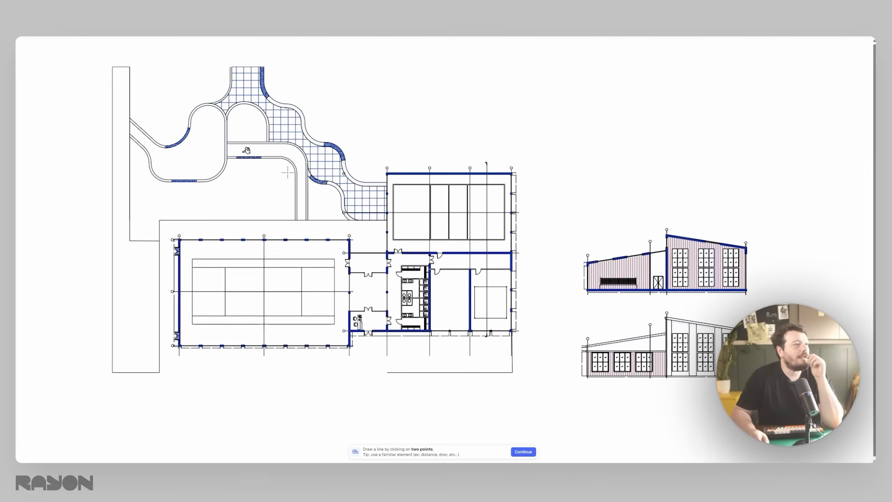
pyautogui.moveTo(204, 160); pyautogui.dragTo(256, 175, button='middle')
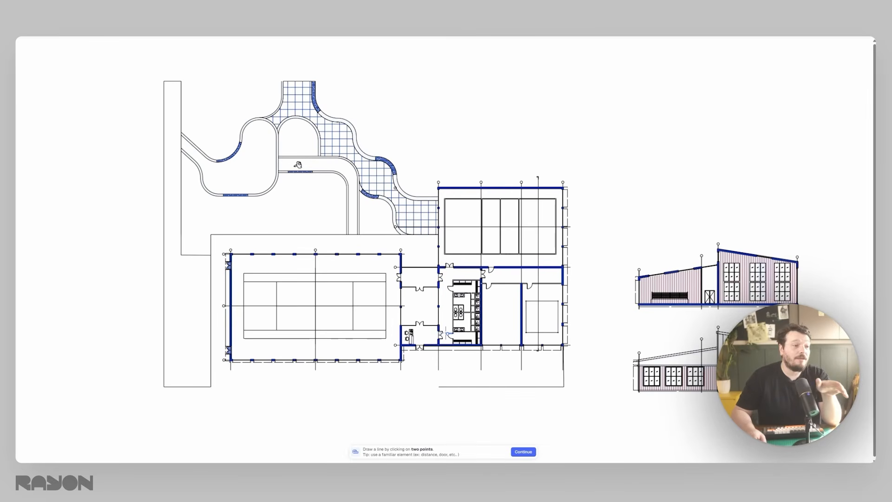
# - Draw the scale reference line across the changing-room door opening and accept Meters as the import unit
pyautogui.scroll(5, 465, 319)
pyautogui.scroll(10, 386, 262)
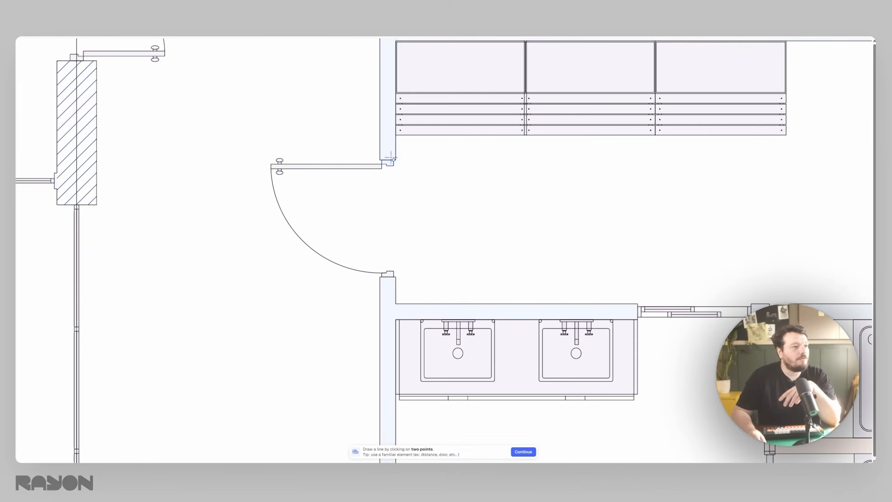
pyautogui.click(396, 160)
pyautogui.click(396, 277)
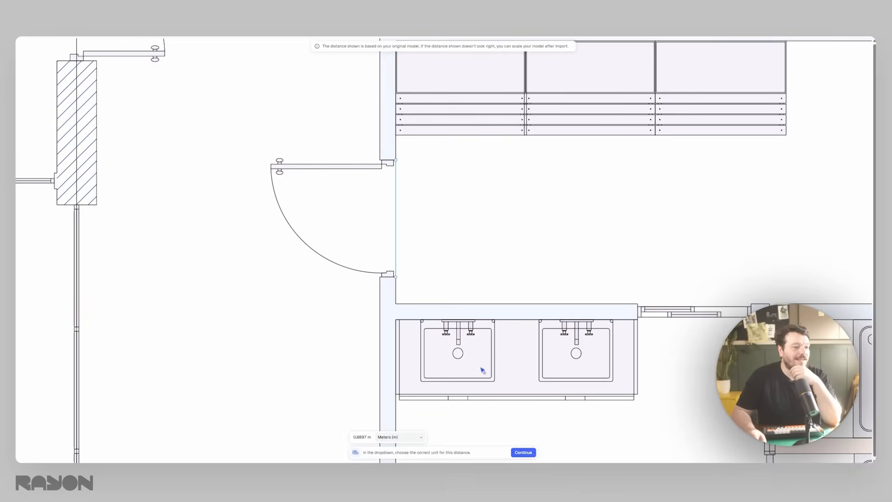
pyautogui.scroll(-5, 467, 344)
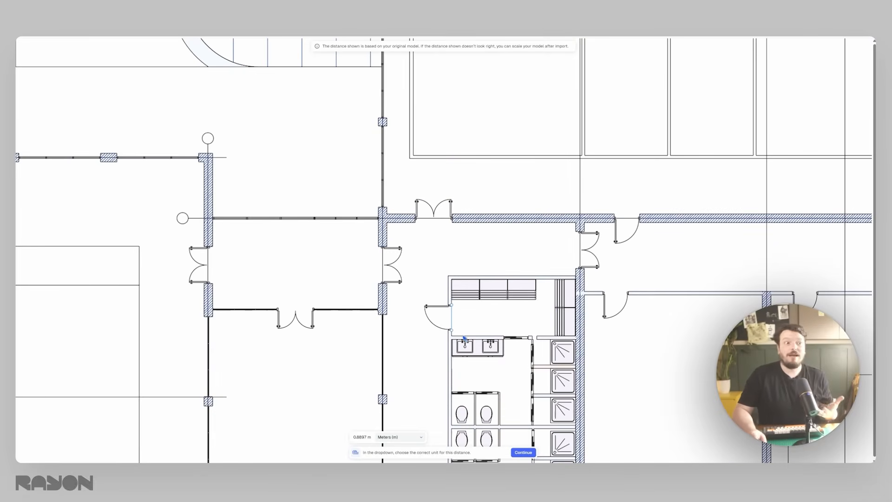
pyautogui.scroll(5, 456, 318)
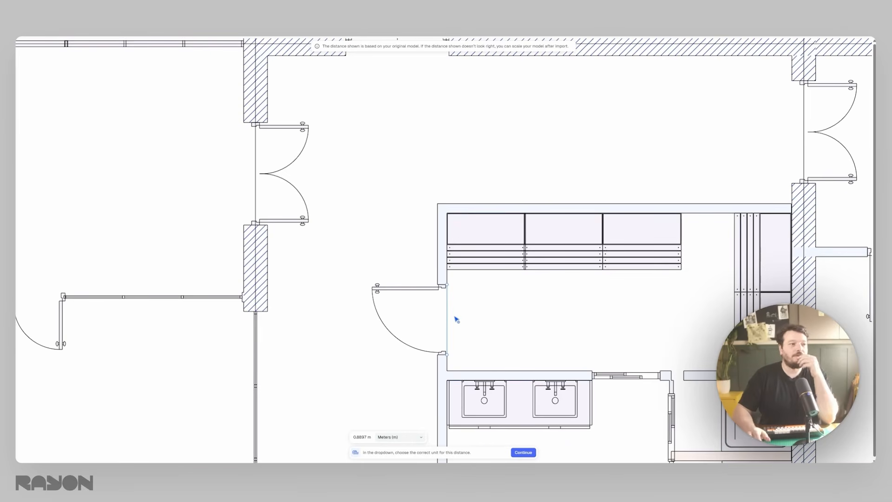
pyautogui.scroll(-5, 455, 319)
pyautogui.click(523, 452)
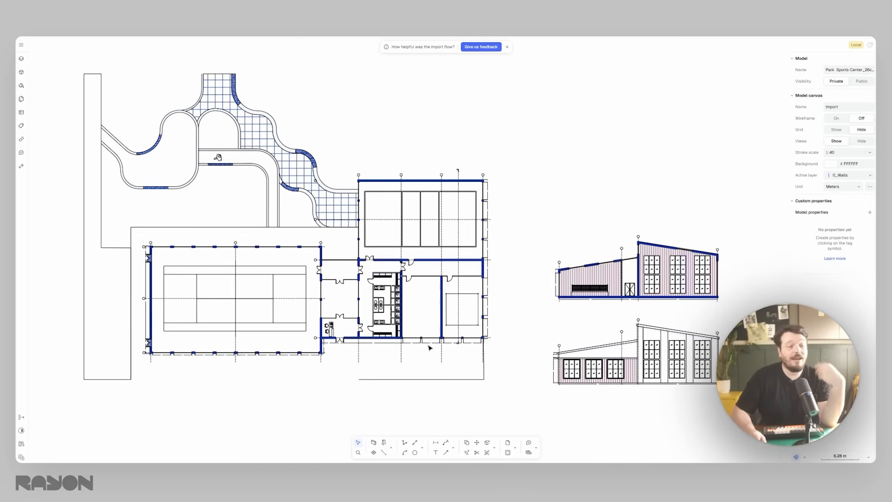
pyautogui.moveTo(350, 302); pyautogui.dragTo(368, 311, button='middle')
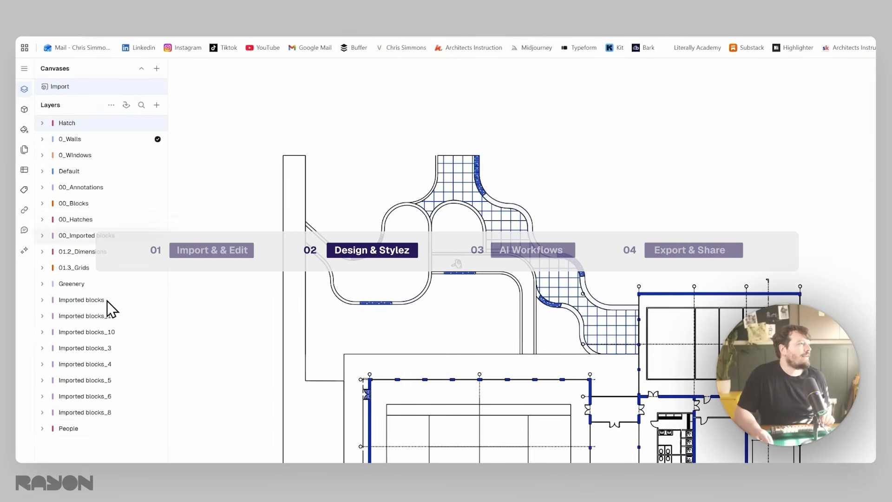
# - Select all the imported layers and add a new layer named Import
pyautogui.keyDown('shift'); pyautogui.click(102, 422); pyautogui.keyUp('shift')
pyautogui.click(157, 105)
pyautogui.click(165, 122)
pyautogui.press('BackSpace')
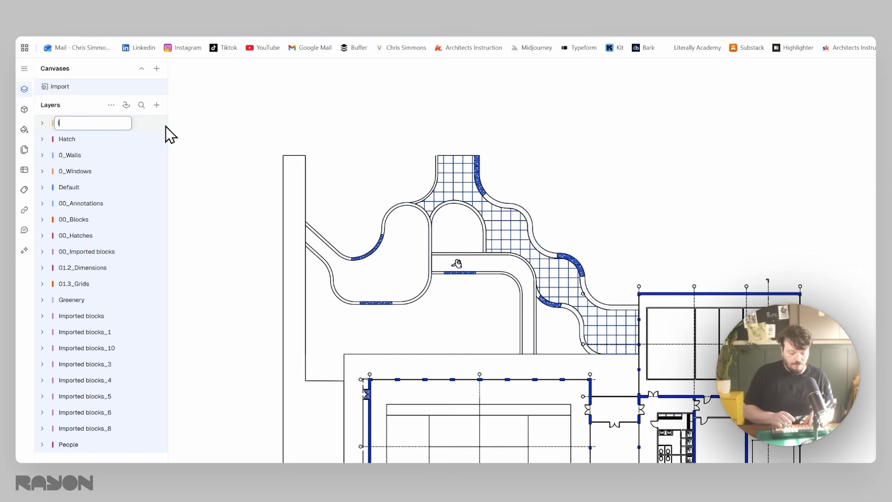
pyautogui.write('Import')
pyautogui.press('Return')
# - Nest all the selected layers inside the Import layer and check its contents
pyautogui.moveTo(105, 138); pyautogui.dragTo(101, 127)
pyautogui.click(42, 123)
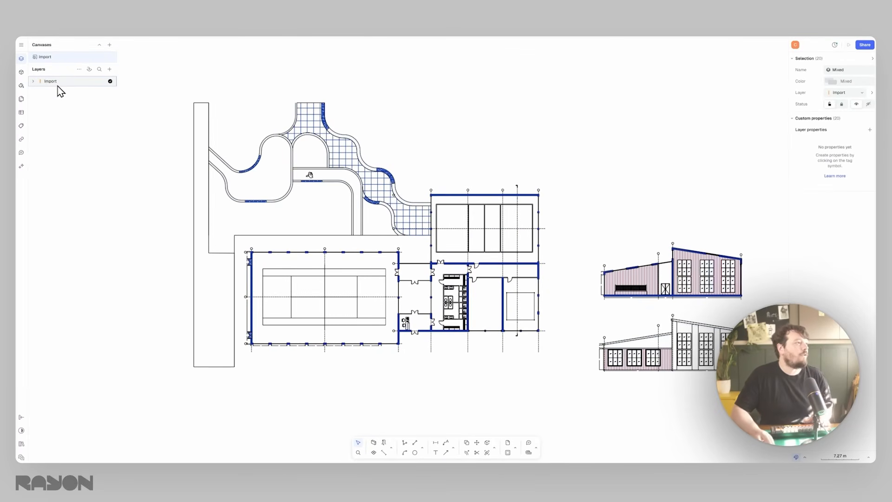
pyautogui.click(33, 80)
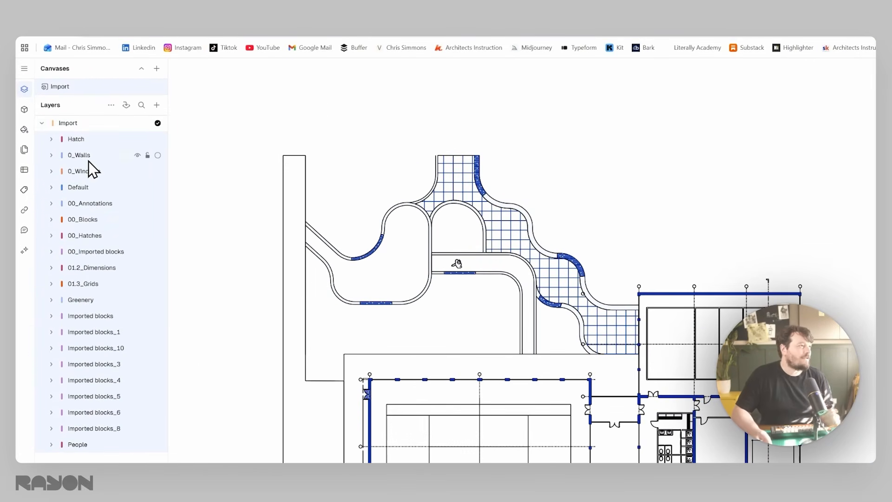
pyautogui.click(42, 122)
# - Add a new layer named Proposed
pyautogui.click(156, 105)
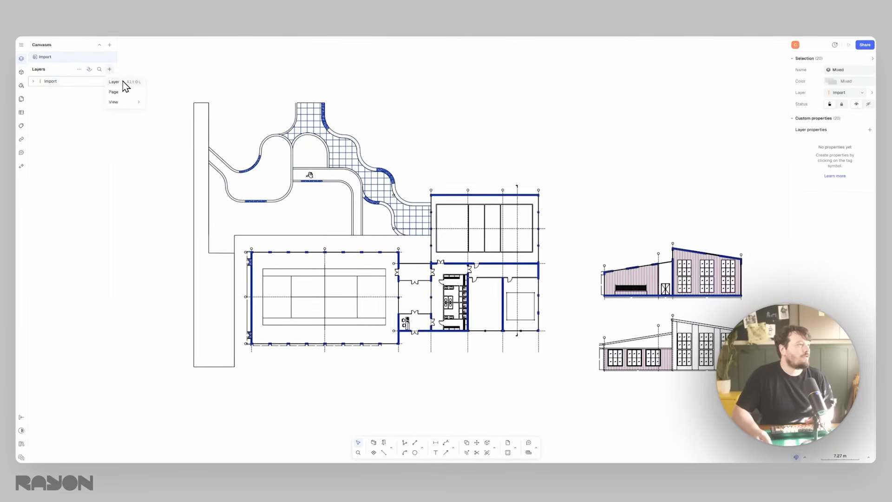
pyautogui.click(124, 82)
pyautogui.write('Proposed')
pyautogui.press('Return')
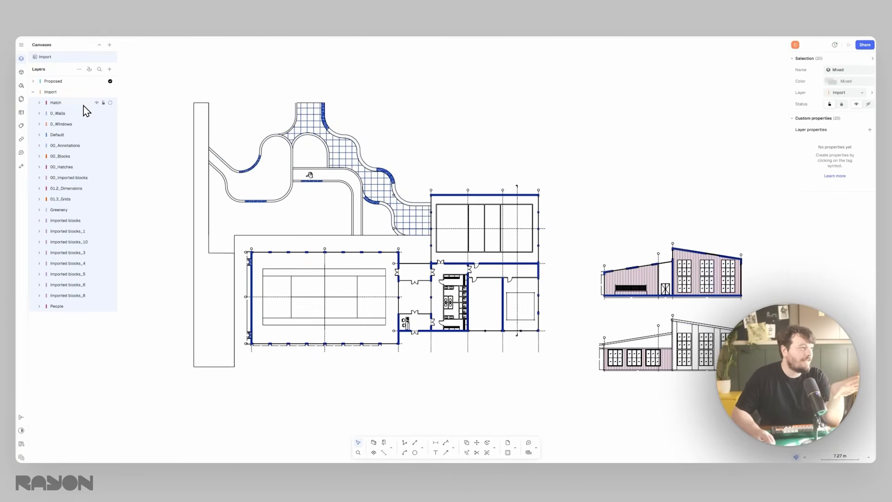
# - Hide the Hatch, 01.2_Dimensions, 01.3_Grids and People layers, and lock the collapsed Import layer
pyautogui.click(97, 102)
pyautogui.click(97, 103)
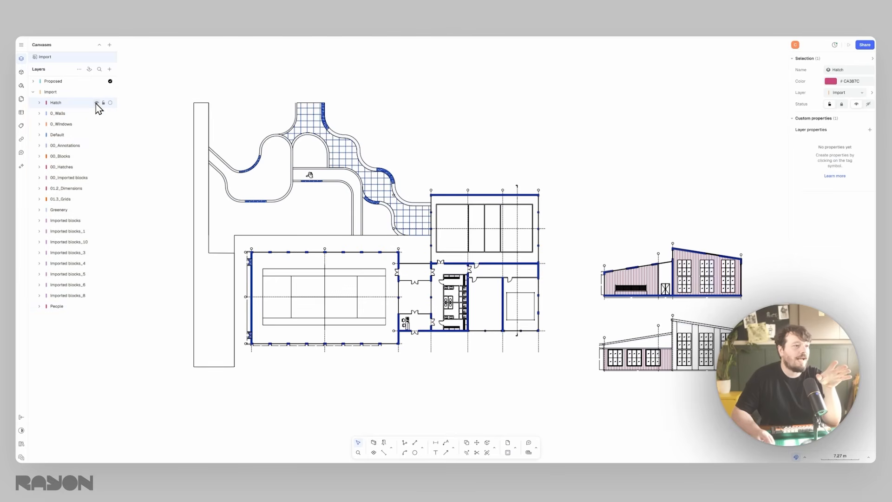
pyautogui.click(97, 102)
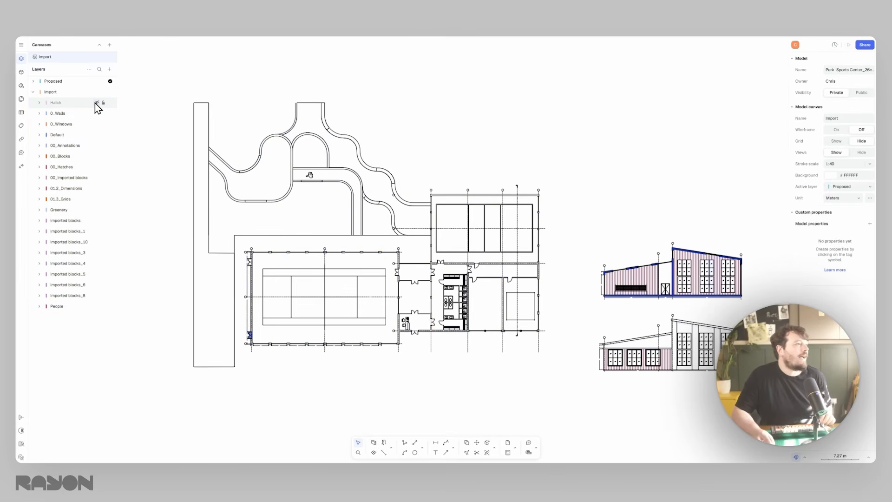
pyautogui.click(97, 102)
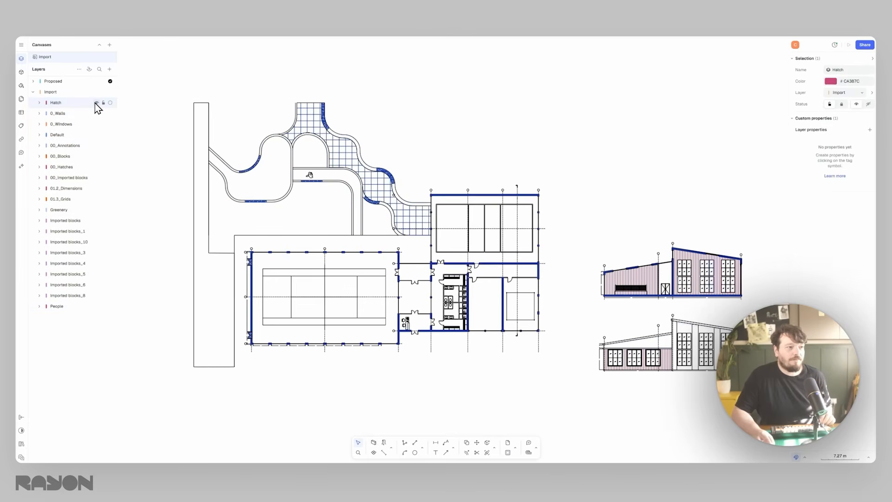
pyautogui.click(97, 102)
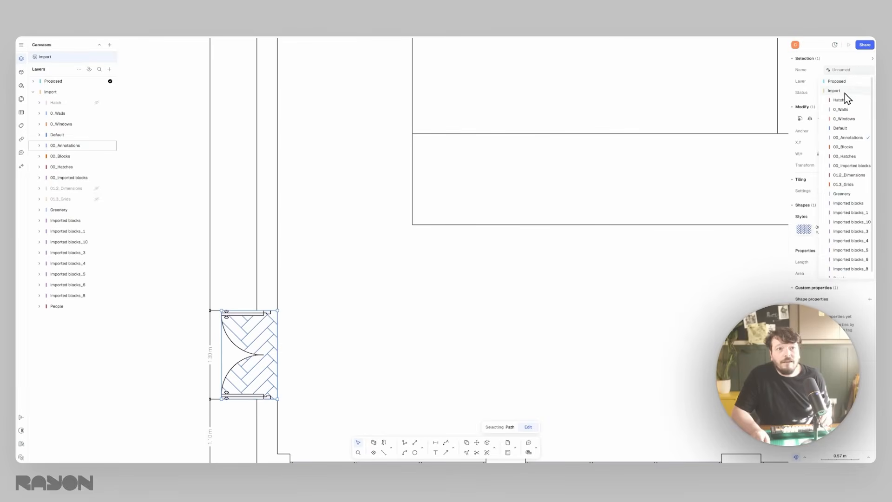
pyautogui.click(840, 100)
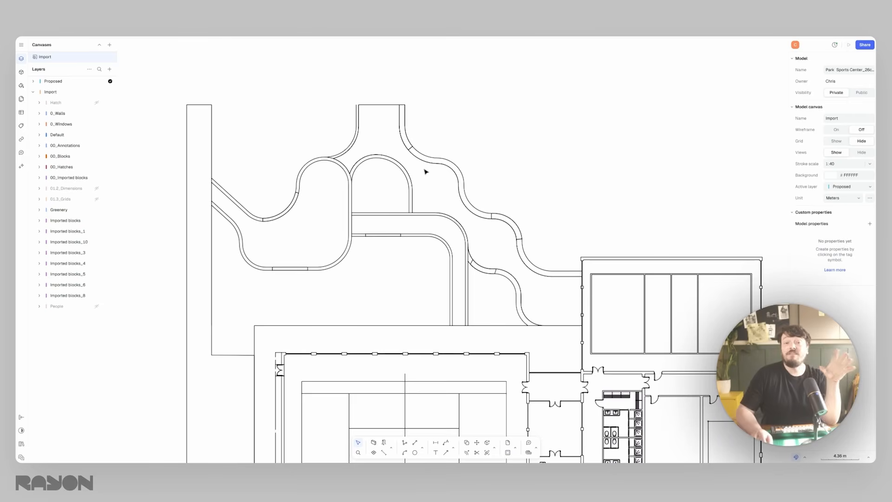
pyautogui.click(33, 92)
pyautogui.click(103, 92)
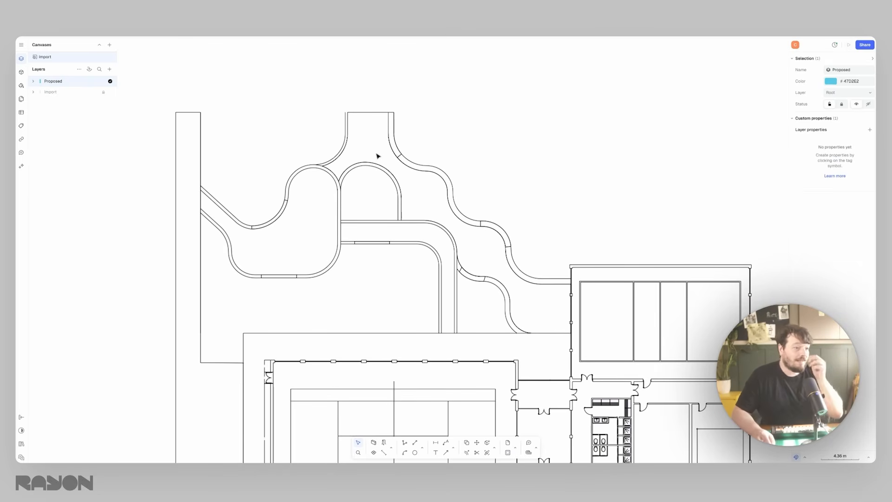
# - Examine the stroke and hatch styles that came in with the imported model
pyautogui.click(21, 85)
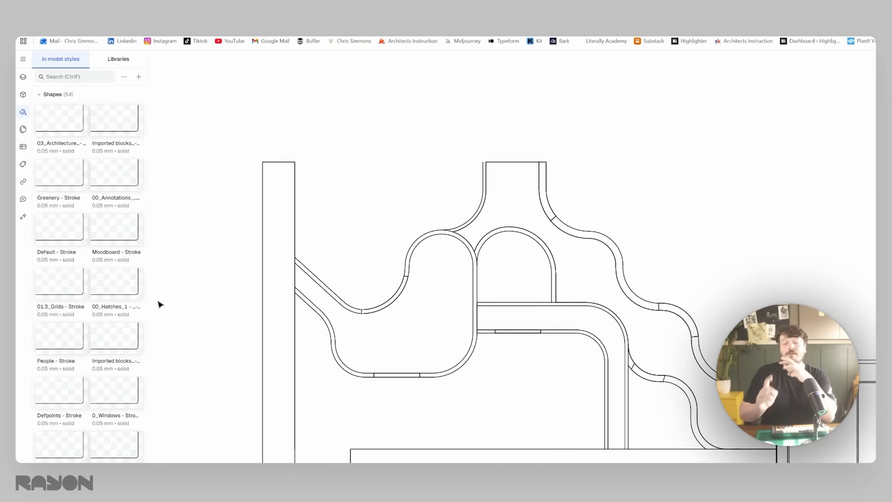
pyautogui.scroll(-10, 88, 312)
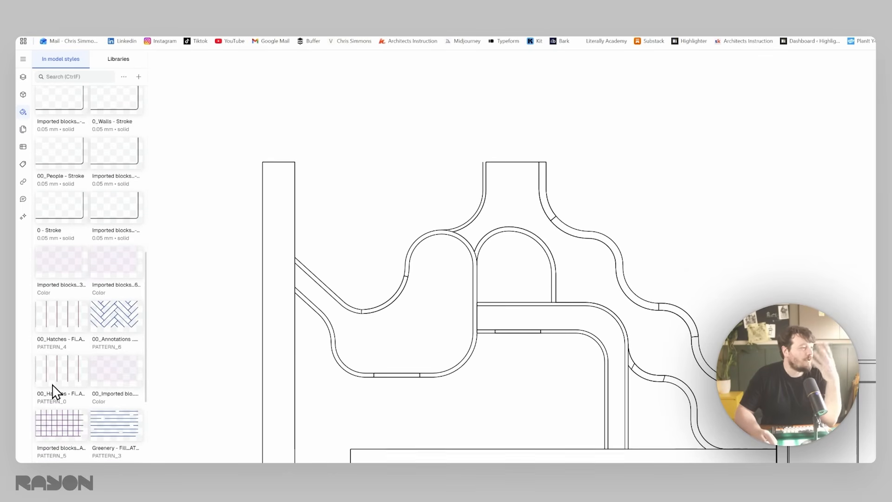
pyautogui.scroll(-10, 49, 313)
pyautogui.scroll(-1, 55, 348)
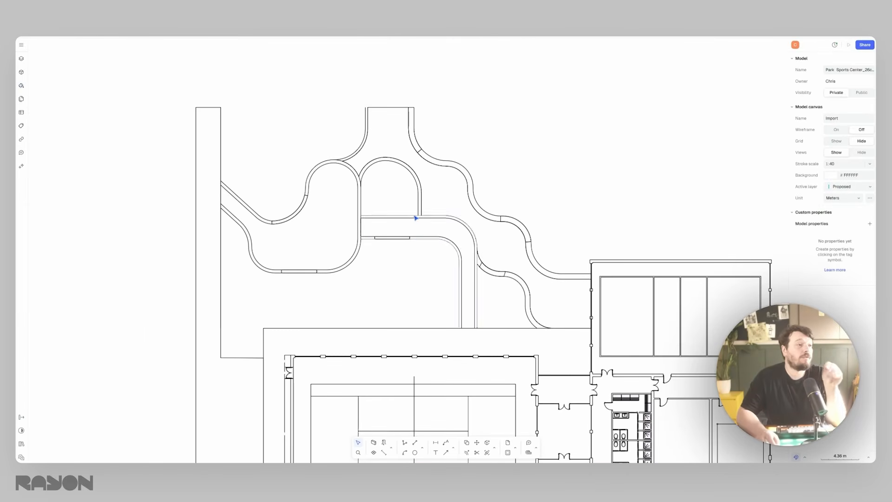
# - Fill the planting areas and paths outside the building using the Bucket tool on the Proposed layer
pyautogui.click(21, 59)
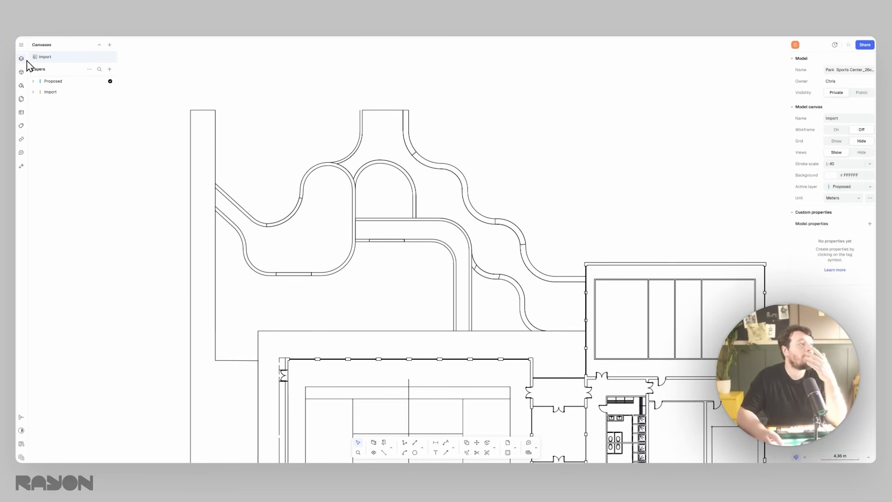
pyautogui.click(76, 83)
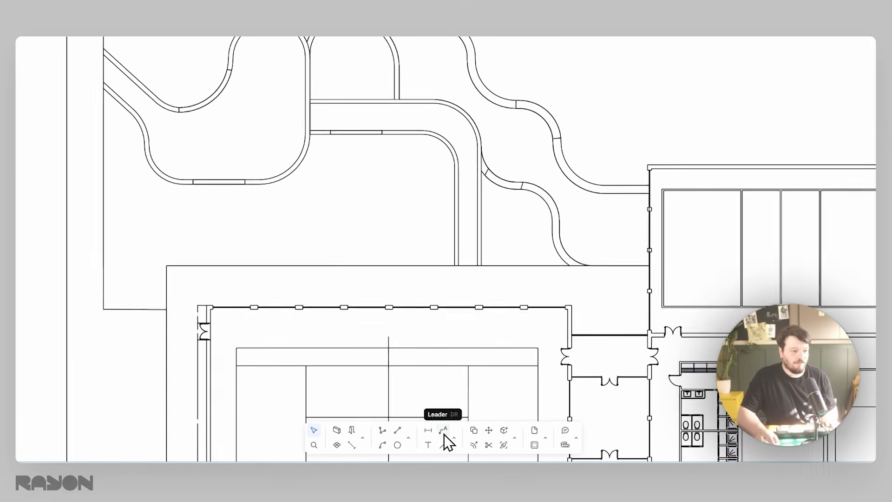
pyautogui.click(515, 439)
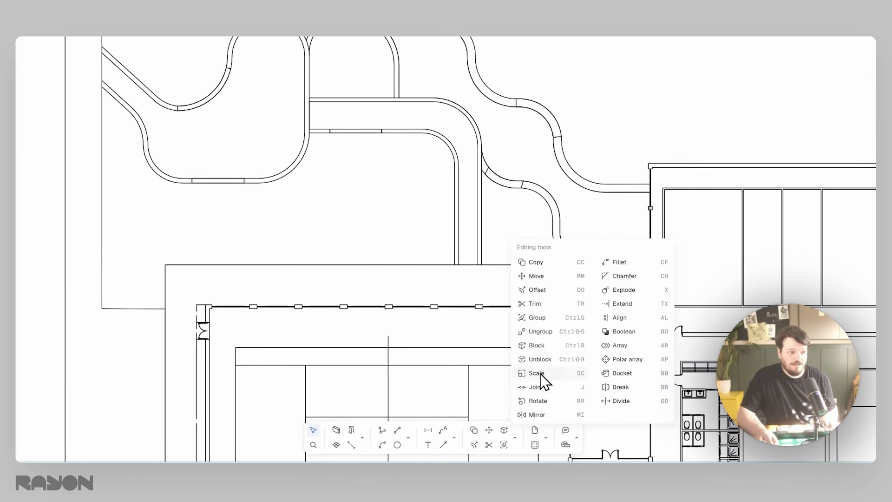
pyautogui.click(622, 373)
pyautogui.scroll(3, 304, 125)
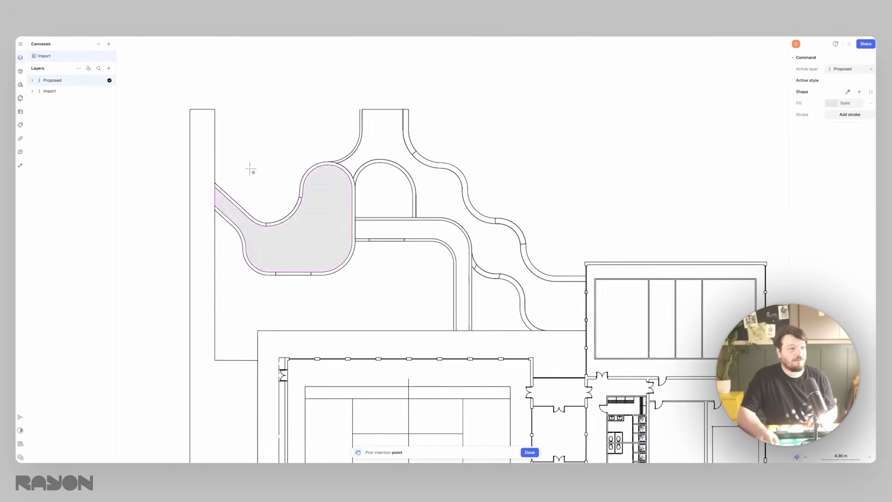
pyautogui.click(273, 221)
pyautogui.click(326, 251)
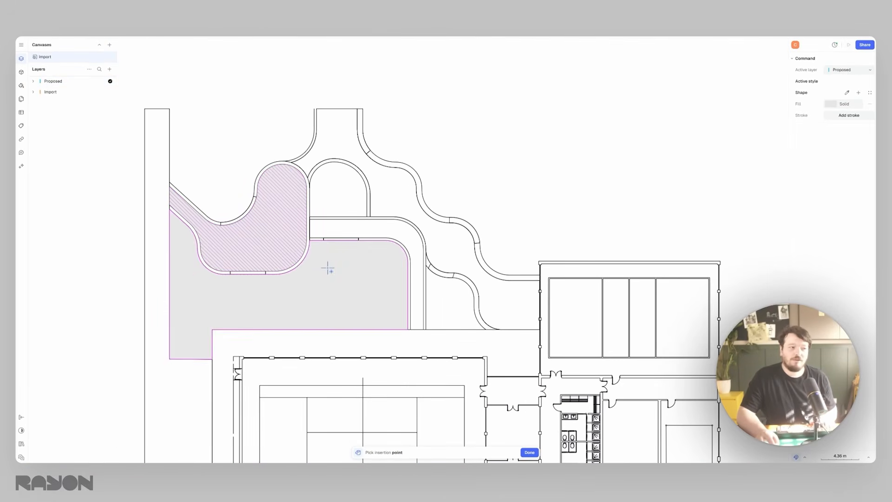
pyautogui.click(356, 195)
pyautogui.click(338, 144)
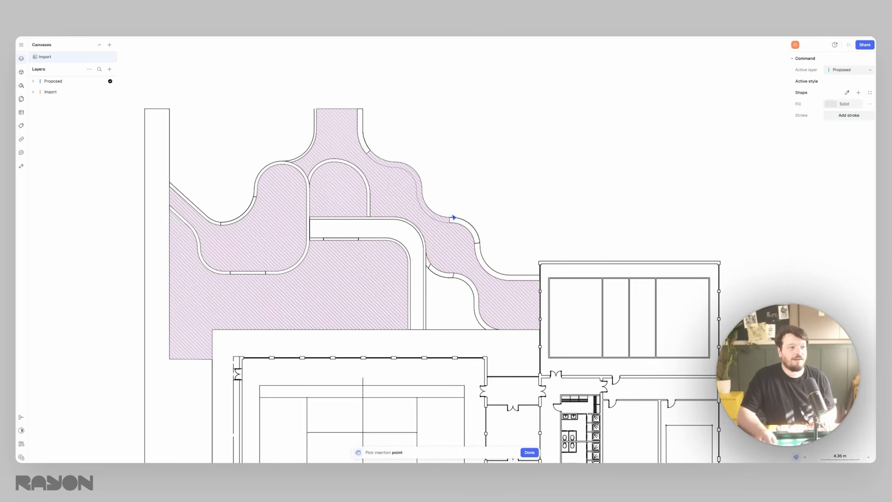
pyautogui.press('Return')
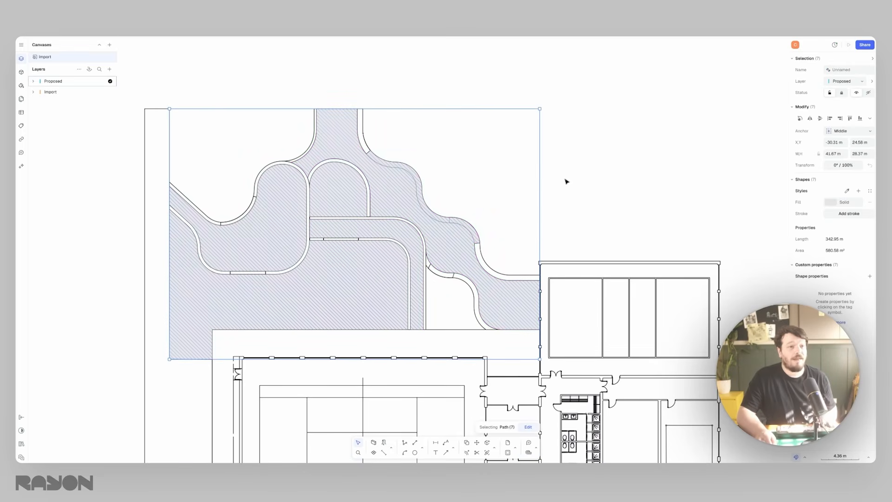
# - Try a solid colour and a Ceramic Large.png texture as the fill of the seven landscape shapes
pyautogui.click(830, 203)
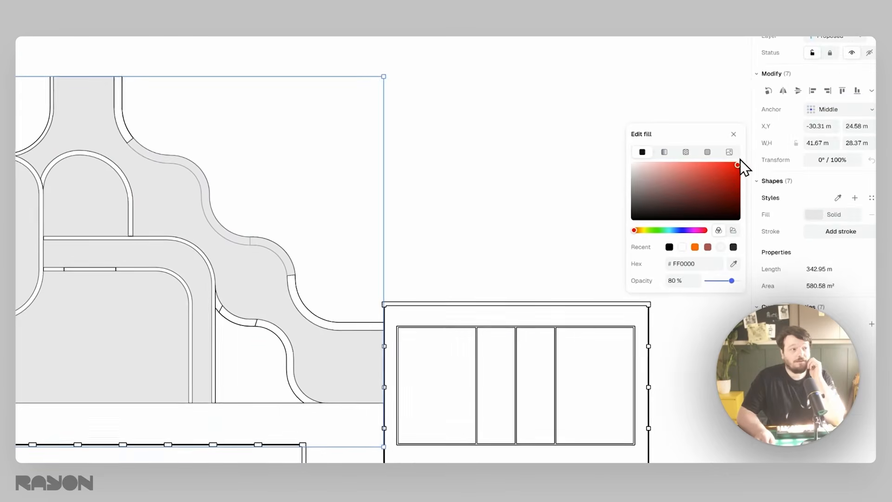
pyautogui.click(683, 183)
pyautogui.click(685, 152)
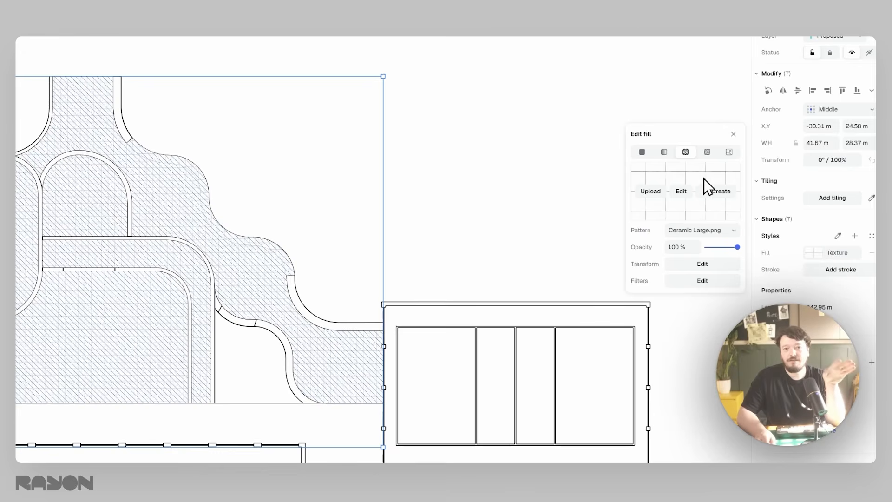
pyautogui.click(541, 213)
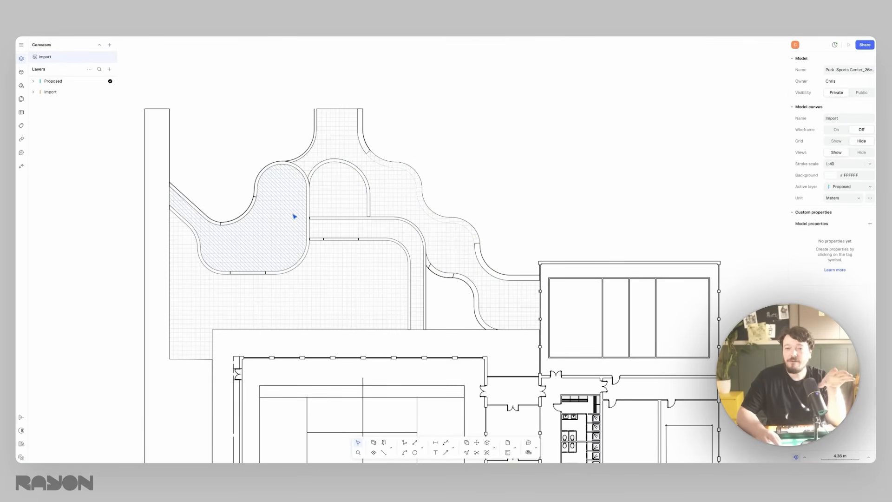
# - Undo the texture, the colour and the bucket fills on the landscape areas
pyautogui.hotkey('ctrl', 'z')
pyautogui.hotkey('ctrl', 'z')
pyautogui.hotkey('ctrl', 'z')
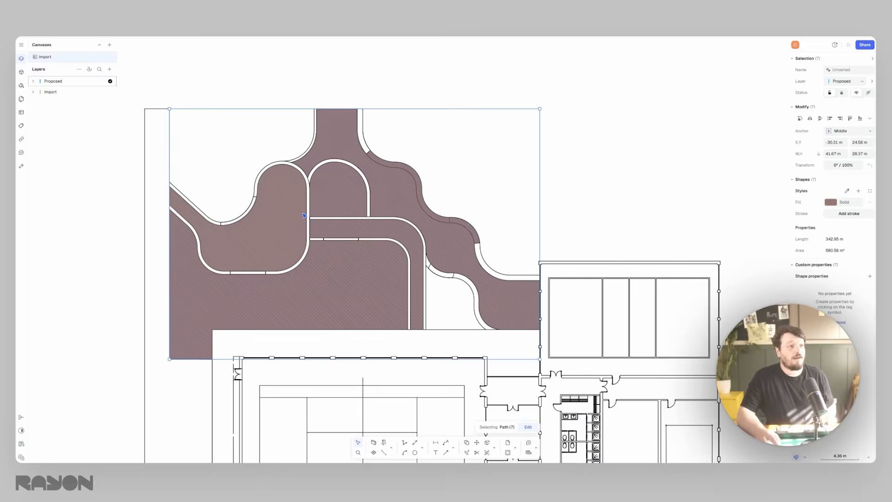
pyautogui.hotkey('ctrl', 'z')
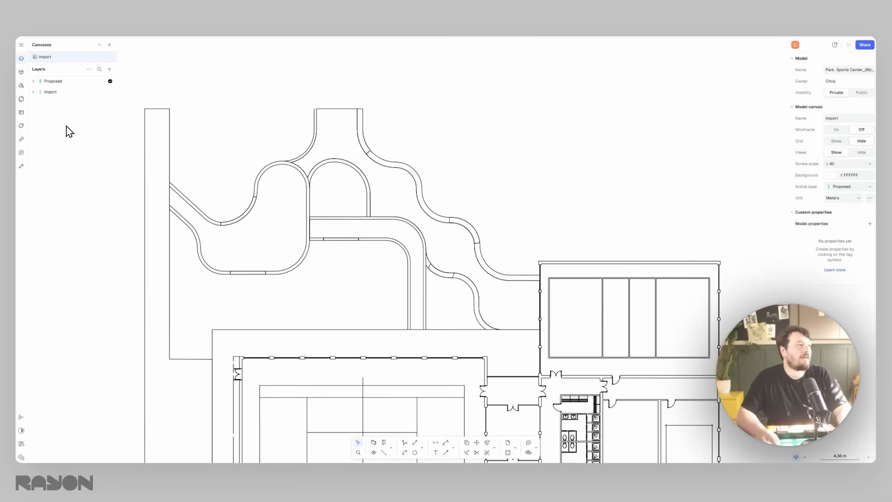
pyautogui.click(374, 443)
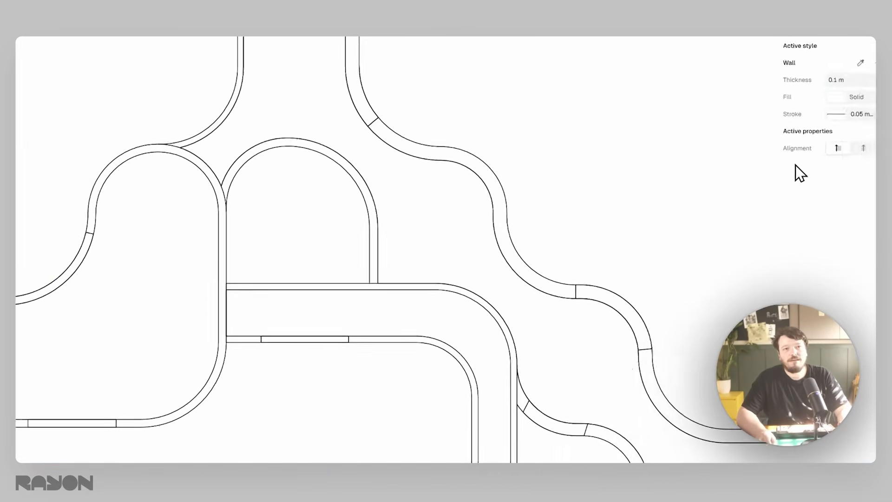
pyautogui.click(840, 97)
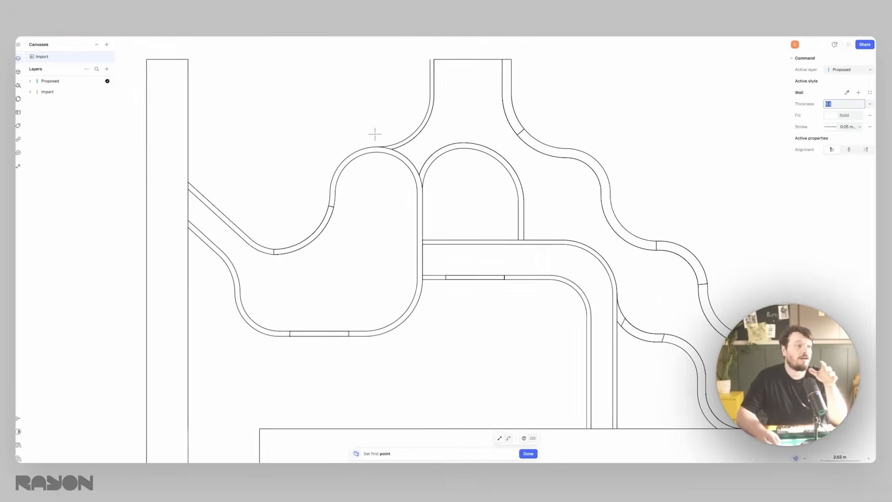
pyautogui.press('BackSpace')
pyautogui.write('0.1')
pyautogui.scroll(3, 449, 248)
pyautogui.click(385, 196)
pyautogui.scroll(10, 385, 202)
pyautogui.scroll(-15, 410, 205)
pyautogui.press('Escape')
pyautogui.scroll(-5, 328, 193)
pyautogui.scroll(10, 317, 191)
# - Draw a straight horizontal wall about 3.85 m long in the empty area above the landscape curves and set its thickness to 0.3 m
pyautogui.press('w')
pyautogui.click(291, 118)
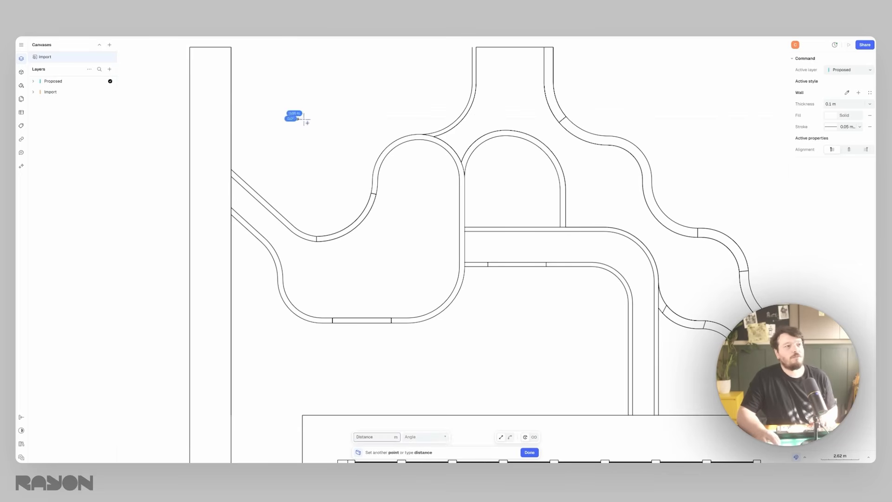
pyautogui.click(348, 119)
pyautogui.click(841, 157)
pyautogui.write('.3m')
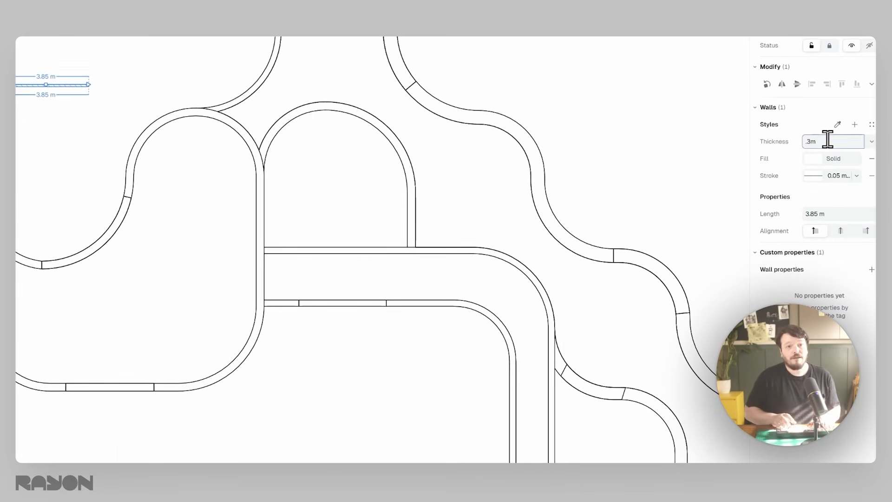
pyautogui.press('Return')
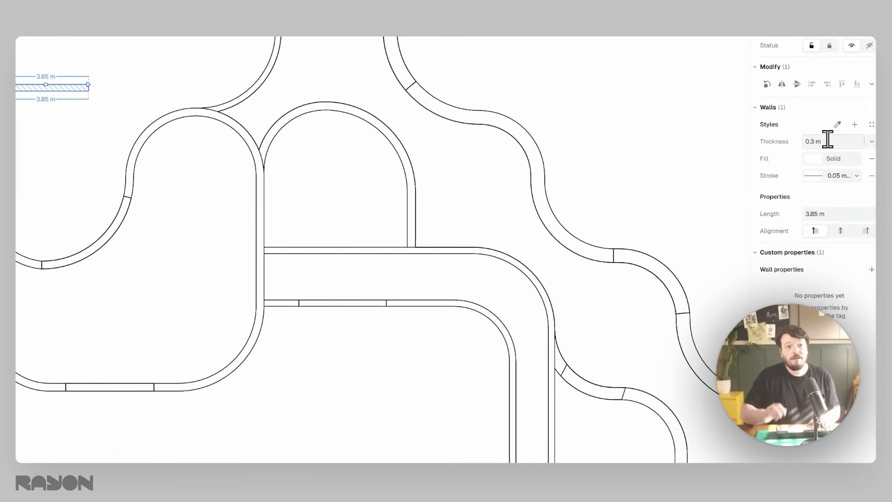
# - Give the wall a solid red FF0000 fill and save its appearance as a style named Landscape Wall
pyautogui.click(813, 158)
pyautogui.click(688, 124)
pyautogui.moveTo(688, 125); pyautogui.dragTo(691, 114)
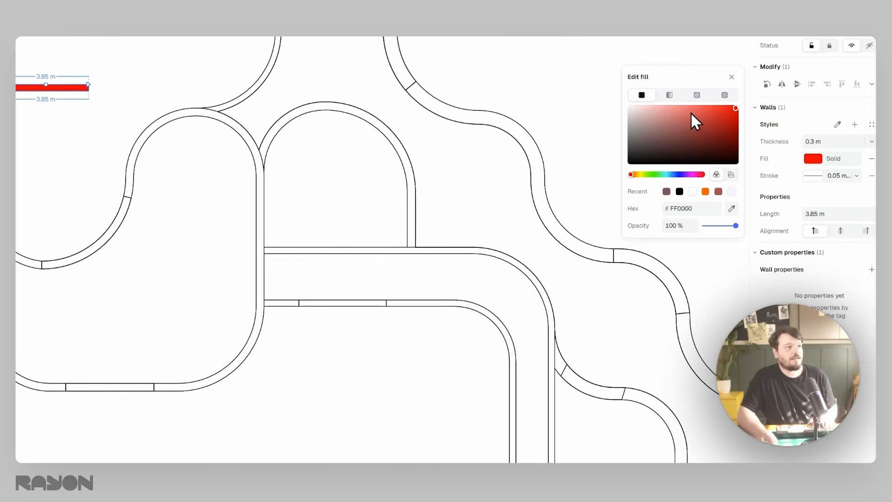
pyautogui.click(854, 125)
pyautogui.write('Landscape Wall')
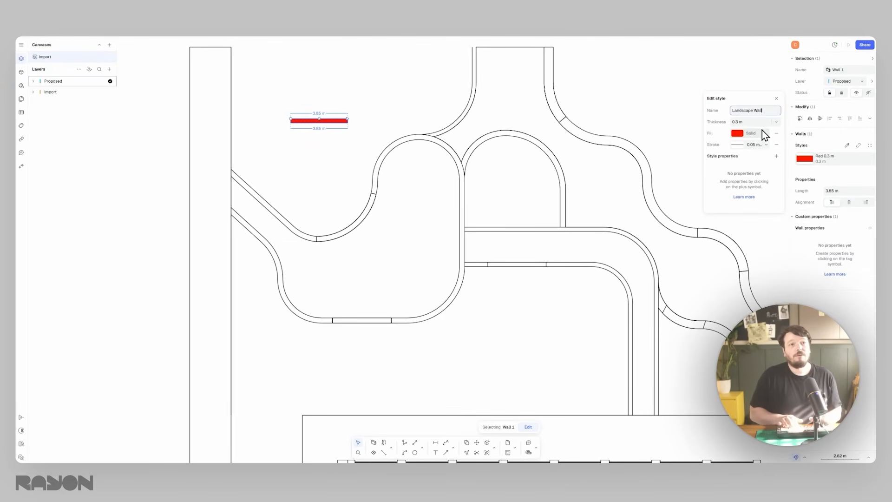
pyautogui.press('Return')
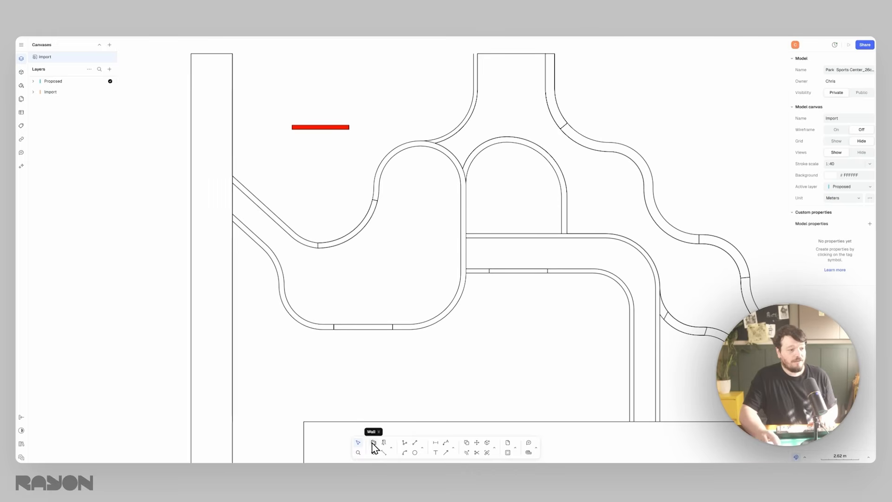
# - Start the Wall tool and sample the Landscape Wall style from the red wall as the active style
pyautogui.click(373, 444)
pyautogui.click(847, 92)
pyautogui.click(335, 128)
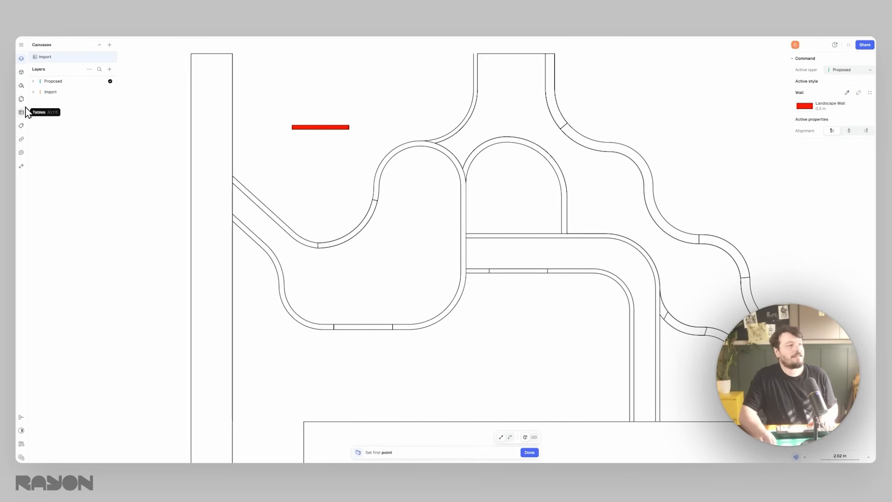
# - Find the Landscape Wall style among the model's styles and examine its editable settings
pyautogui.click(22, 86)
pyautogui.scroll(-10, 92, 114)
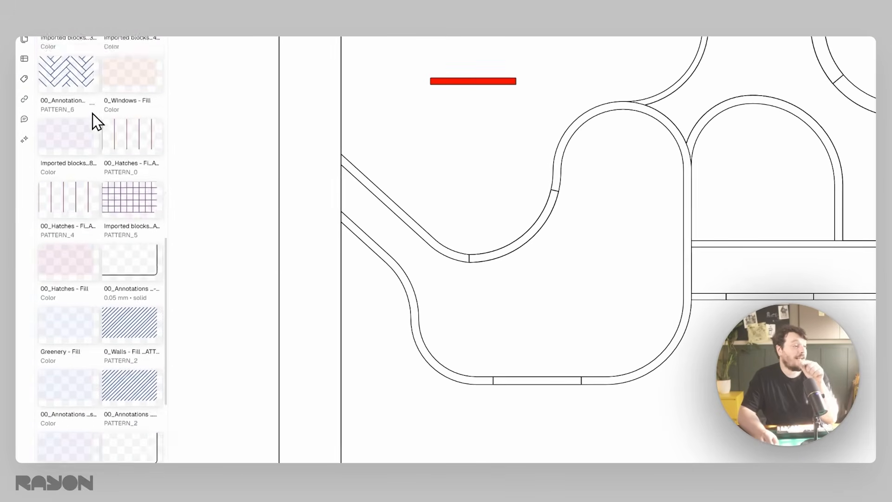
pyautogui.scroll(-6, 93, 113)
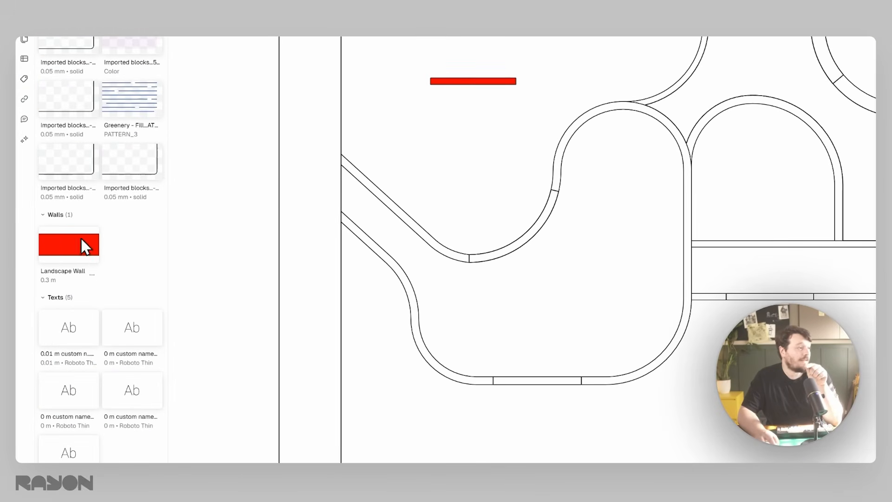
pyautogui.click(74, 252)
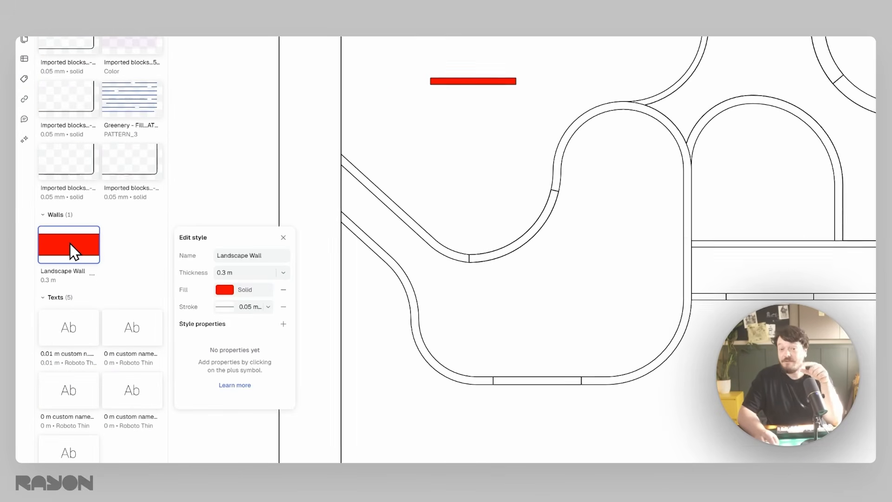
pyautogui.click(272, 167)
pyautogui.press('Escape')
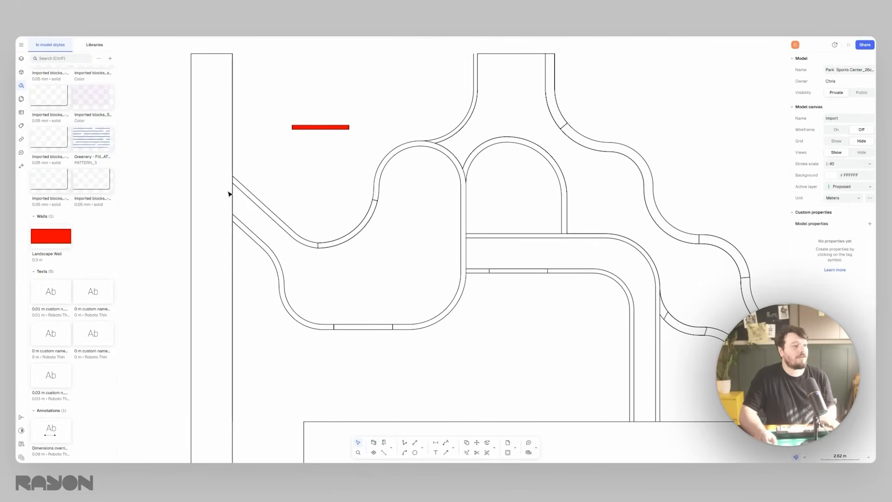
# - Trace the diagonal edge of the curved planting bed with a Landscape Wall and continue it with an arc through the first bend
pyautogui.scroll(5, 229, 193)
pyautogui.press('w')
pyautogui.click(250, 119)
pyautogui.moveTo(468, 343); pyautogui.dragTo(319, 233, button='middle')
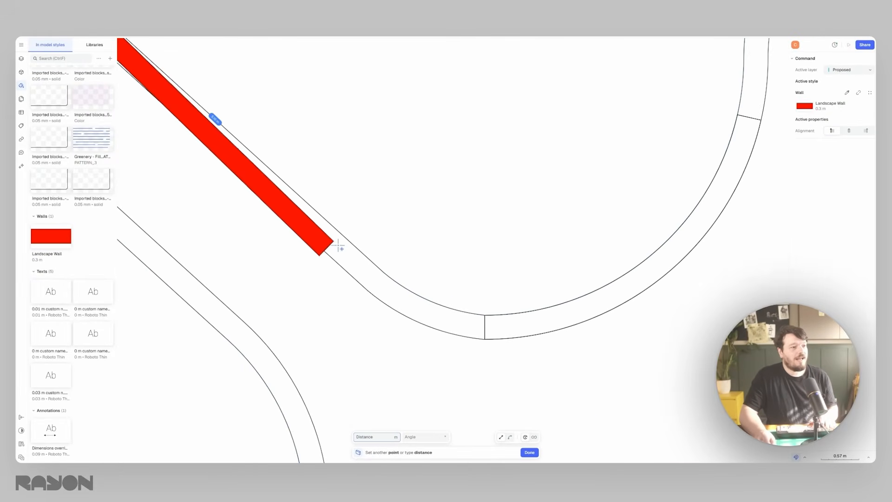
pyautogui.click(380, 271)
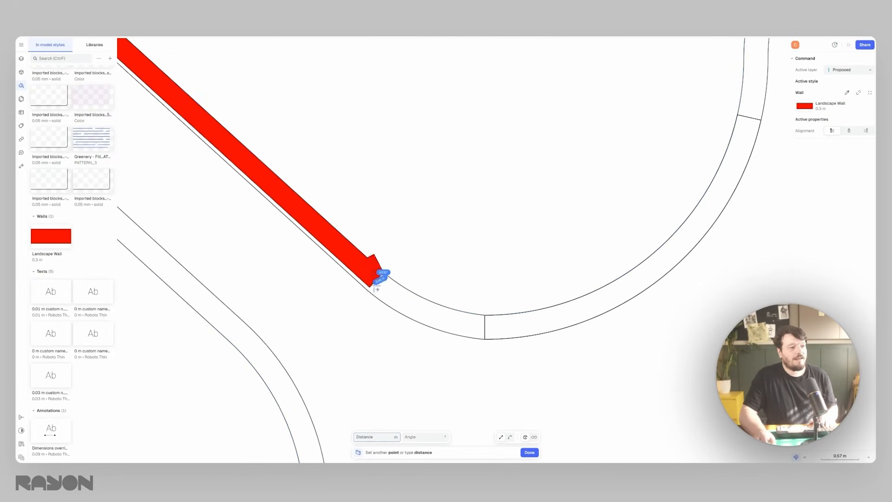
pyautogui.scroll(-5, 352, 308)
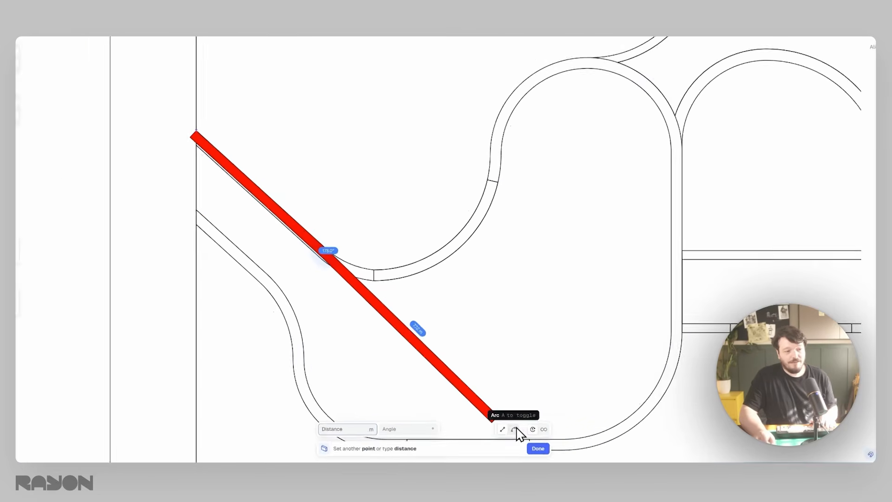
pyautogui.click(516, 428)
pyautogui.click(356, 229)
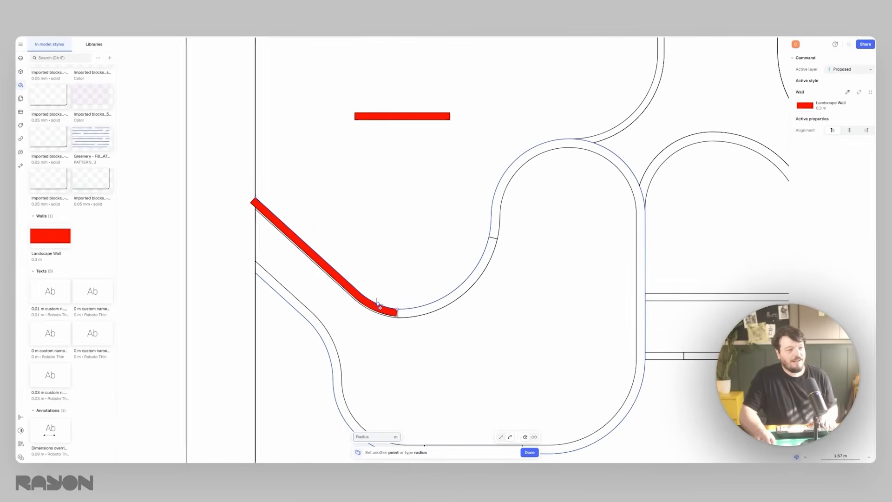
pyautogui.click(399, 314)
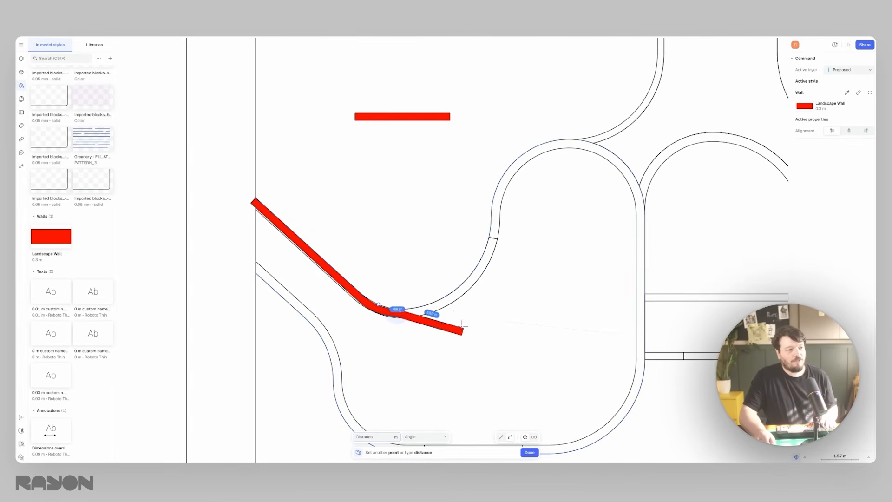
# - Continue the wall with arcs along the bed's curved edge and around its rounded upper end, and finish the wall
pyautogui.click(489, 238)
pyautogui.click(454, 292)
pyautogui.moveTo(494, 215); pyautogui.dragTo(394, 302, button='middle')
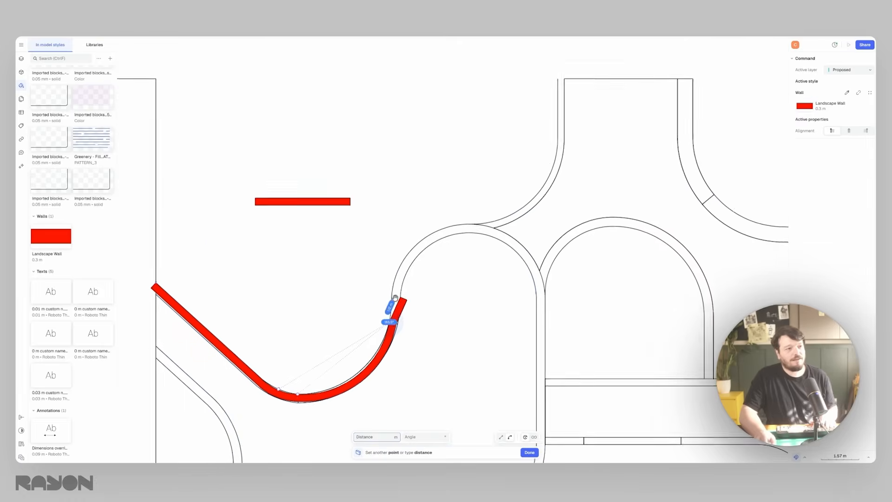
pyautogui.click(391, 303)
pyautogui.click(391, 311)
pyautogui.scroll(5, 581, 270)
pyautogui.click(473, 370)
pyautogui.press('Escape')
pyautogui.scroll(-6, 473, 371)
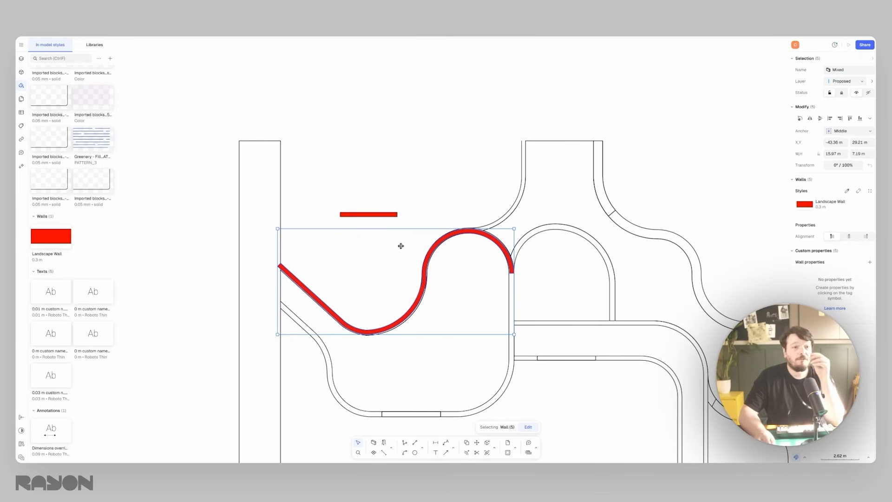
# - Change the fill of the Landscape Wall style to white FFFFFF
pyautogui.click(52, 240)
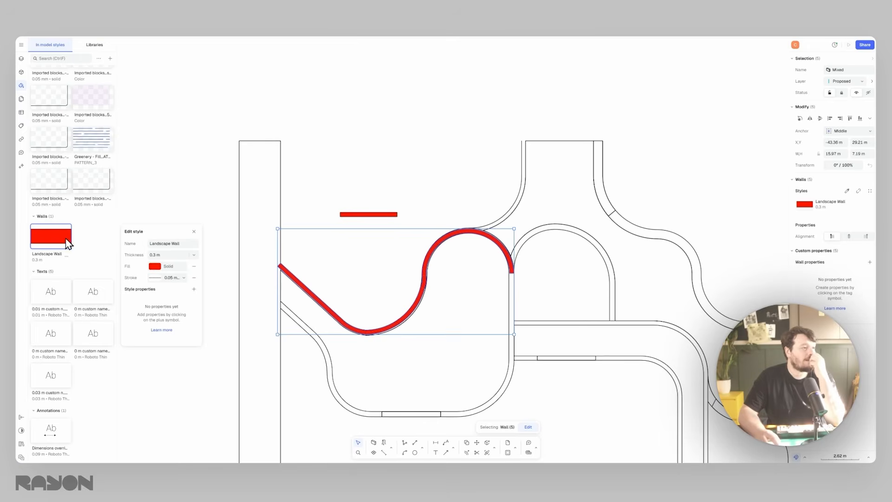
pyautogui.click(155, 267)
pyautogui.moveTo(142, 269); pyautogui.dragTo(123, 250)
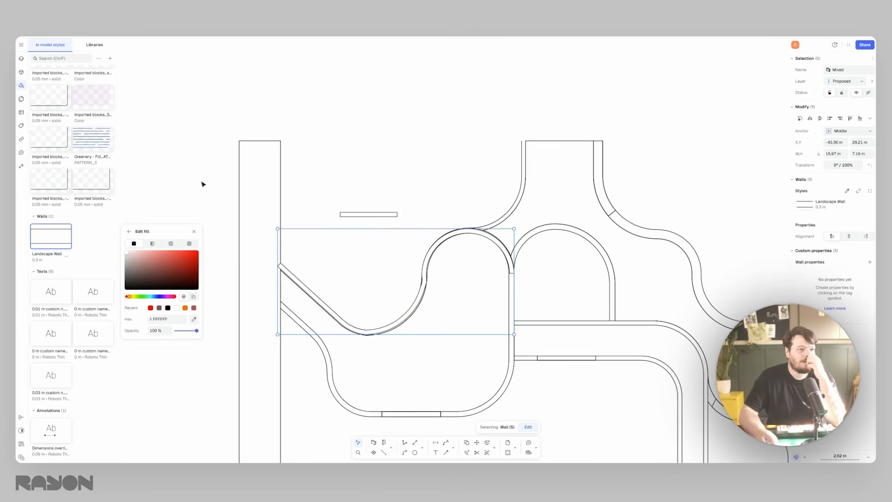
pyautogui.click(201, 183)
# - Hide the Import layer
pyautogui.click(22, 59)
pyautogui.click(88, 93)
pyautogui.click(96, 92)
pyautogui.click(309, 192)
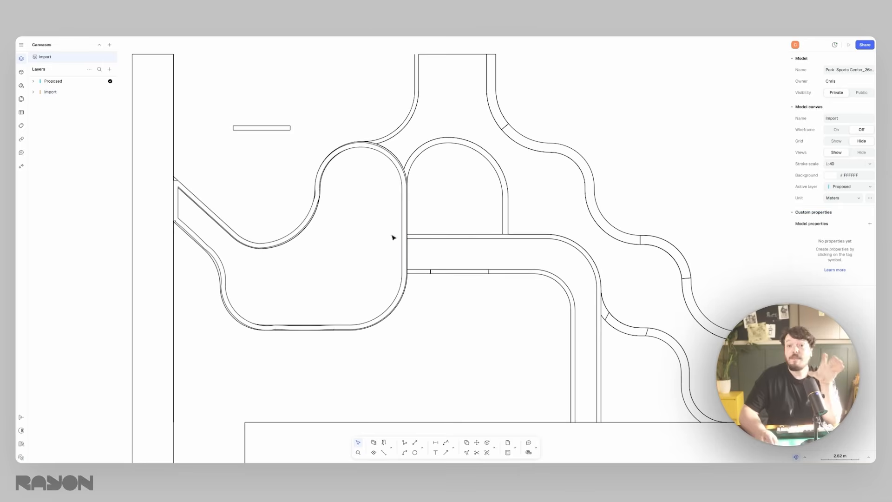
pyautogui.click(97, 92)
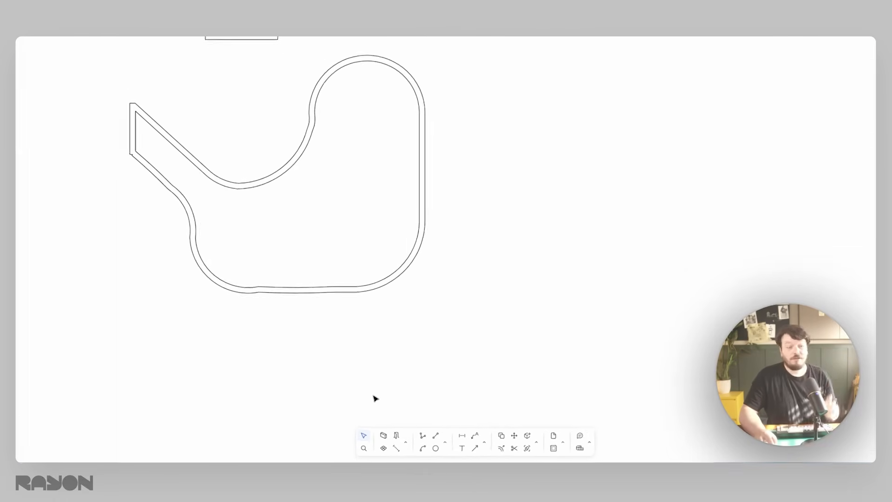
# - Create a zone filling the area enclosed by the landscape walls on the Proposed layer
pyautogui.click(392, 447)
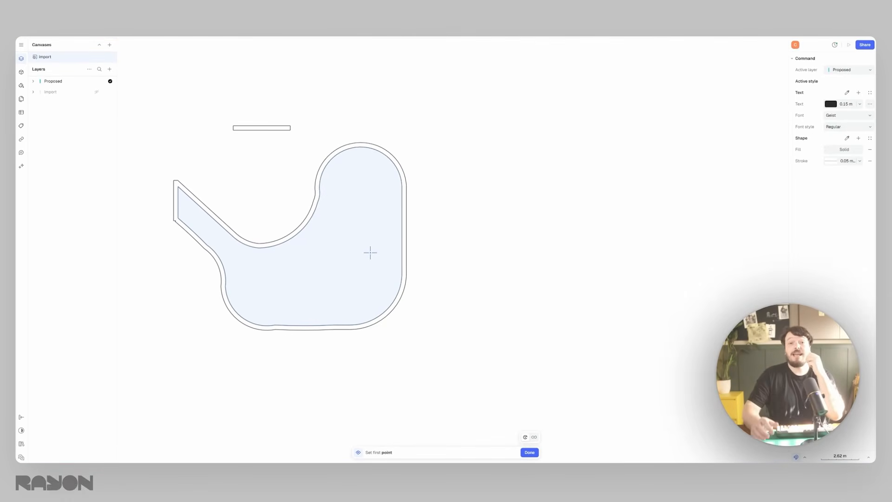
pyautogui.click(322, 257)
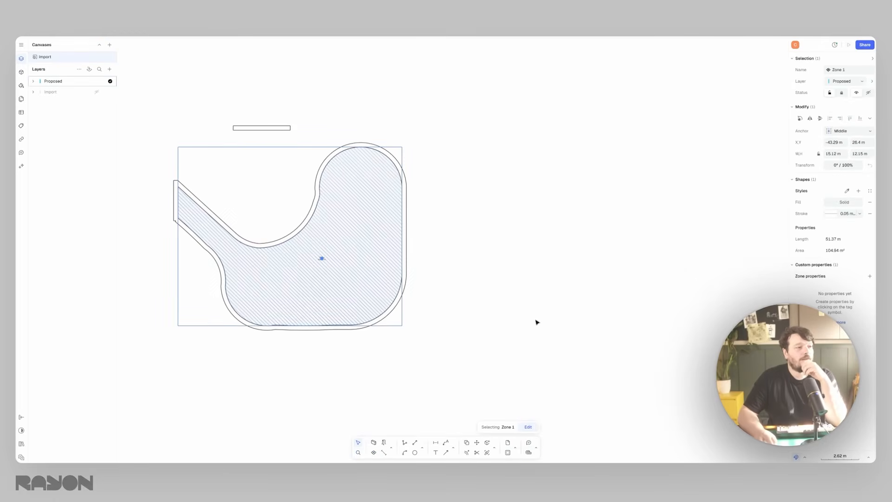
pyautogui.scroll(5, 296, 254)
pyautogui.click(482, 255)
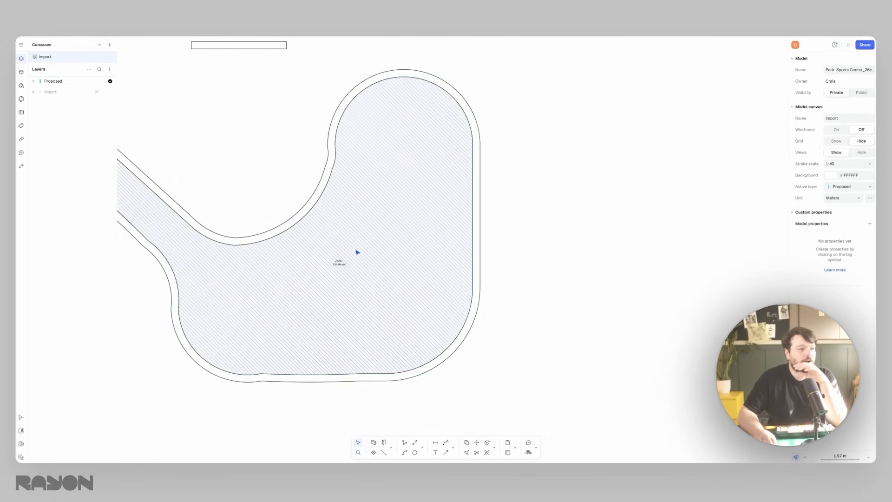
# - Move the zone's name and area tag slightly down and to the left within the zone
pyautogui.moveTo(357, 252); pyautogui.dragTo(418, 232, button='middle')
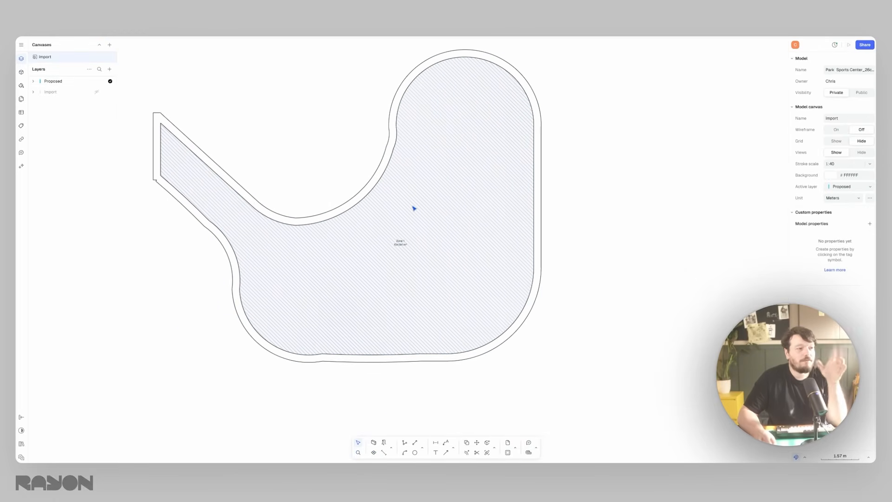
pyautogui.click(400, 243)
pyautogui.moveTo(403, 246); pyautogui.dragTo(352, 263)
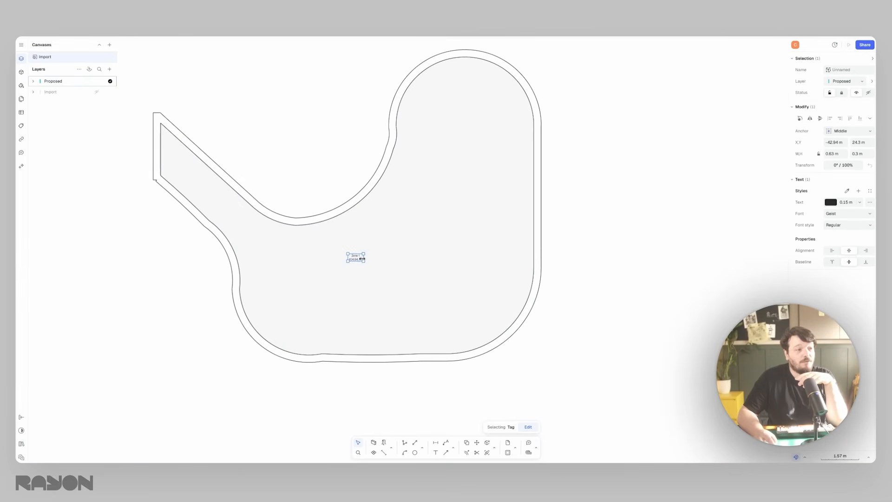
pyautogui.scroll(5, 352, 261)
pyautogui.scroll(-5, 386, 205)
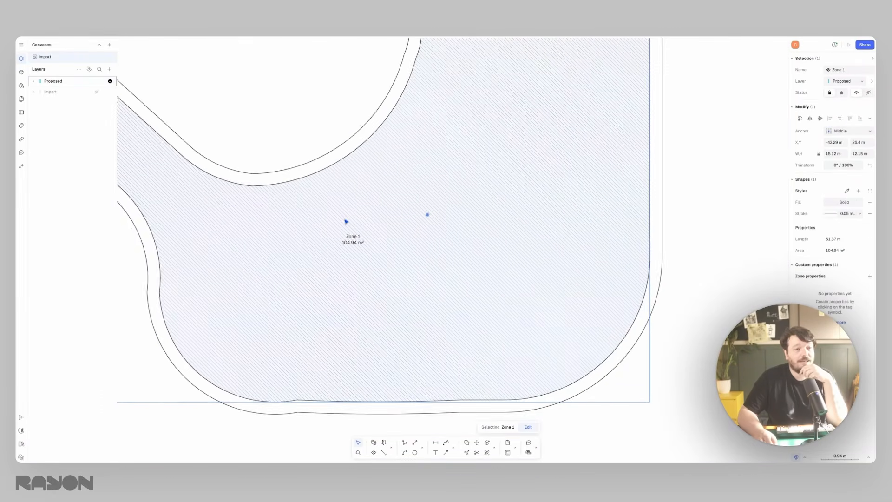
pyautogui.click(401, 212)
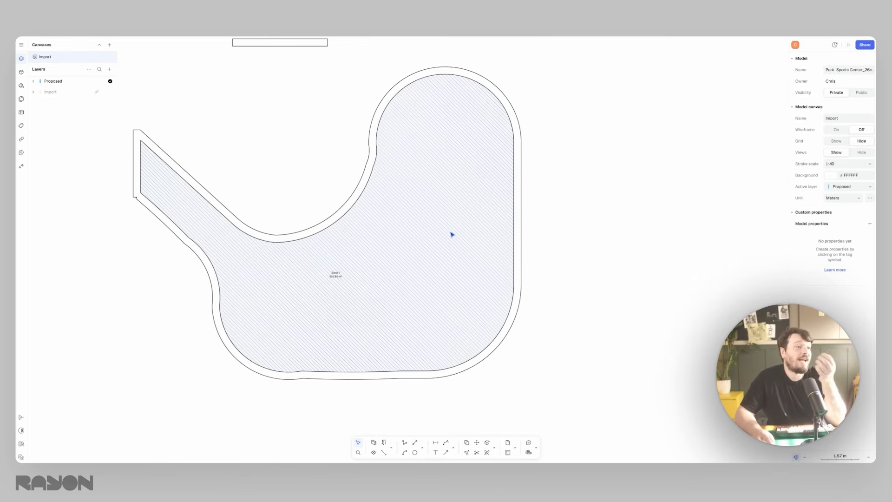
# - Try gradient, Square 300x300 hatch and image fills on the zone, and apply the Ceramic Large.png texture
pyautogui.click(458, 232)
pyautogui.click(841, 199)
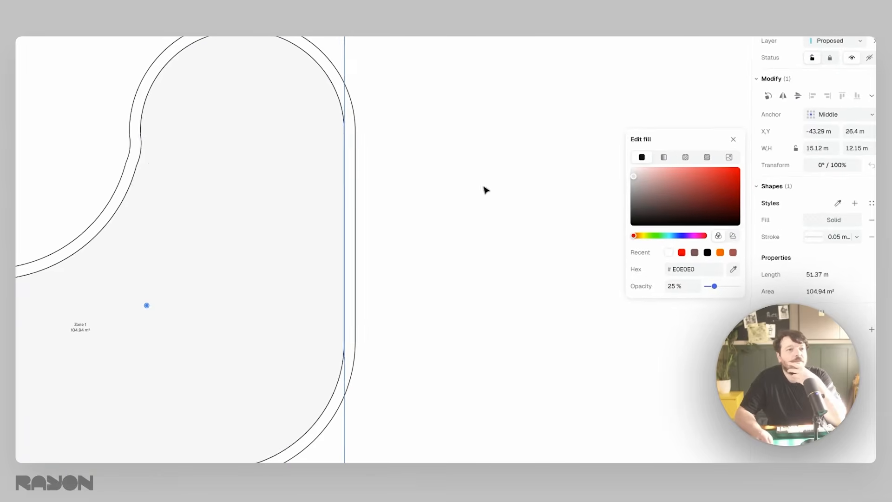
pyautogui.click(661, 157)
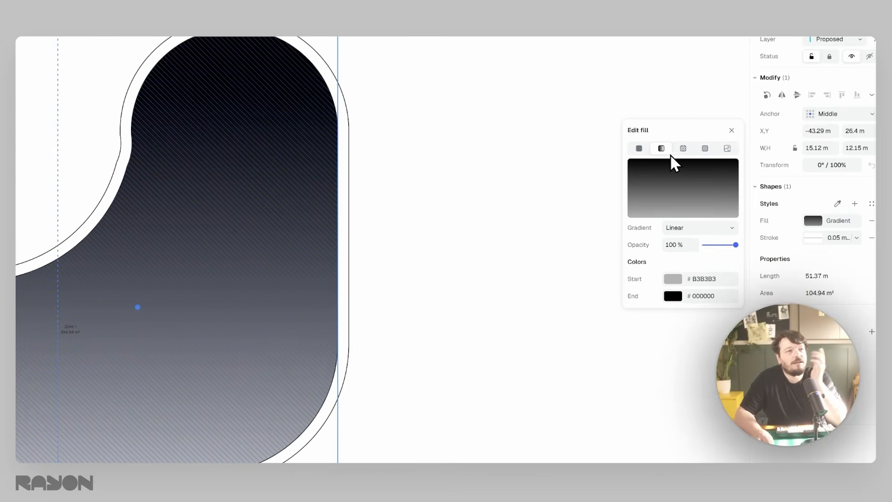
pyautogui.click(705, 157)
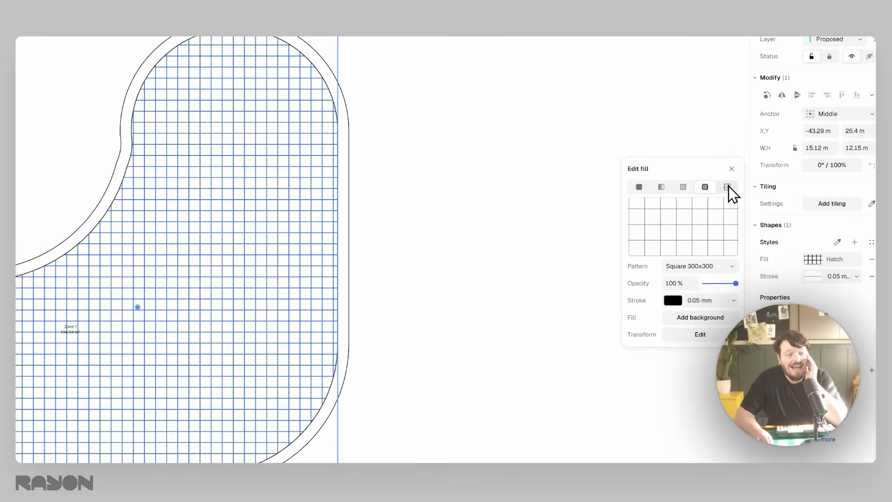
pyautogui.click(728, 187)
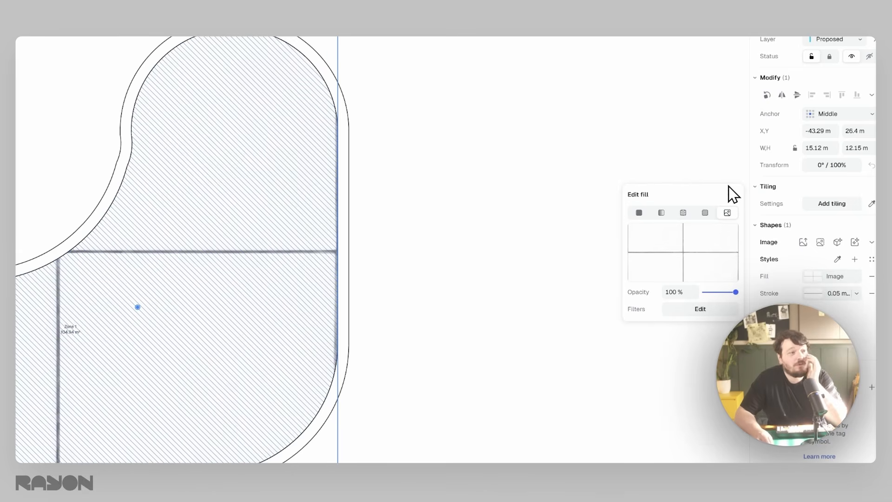
pyautogui.click(683, 213)
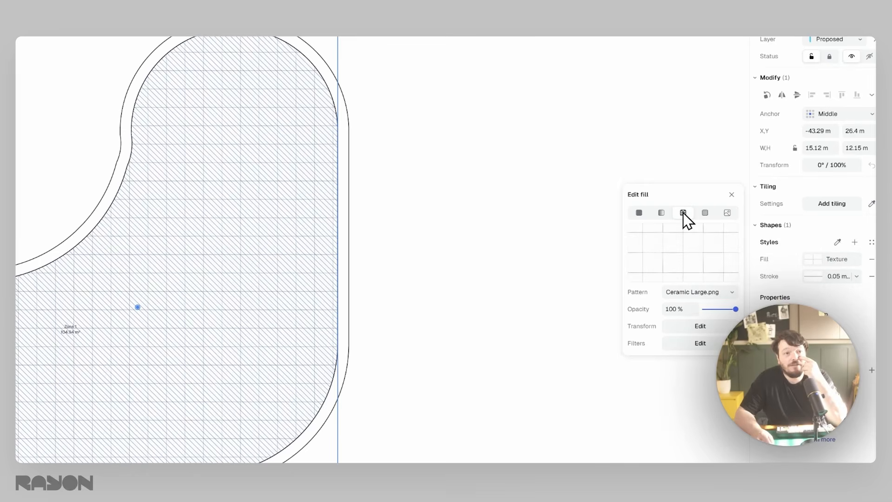
# - Change the zone's texture pattern to Stone Paving.png
pyautogui.click(672, 292)
pyautogui.scroll(-10, 714, 360)
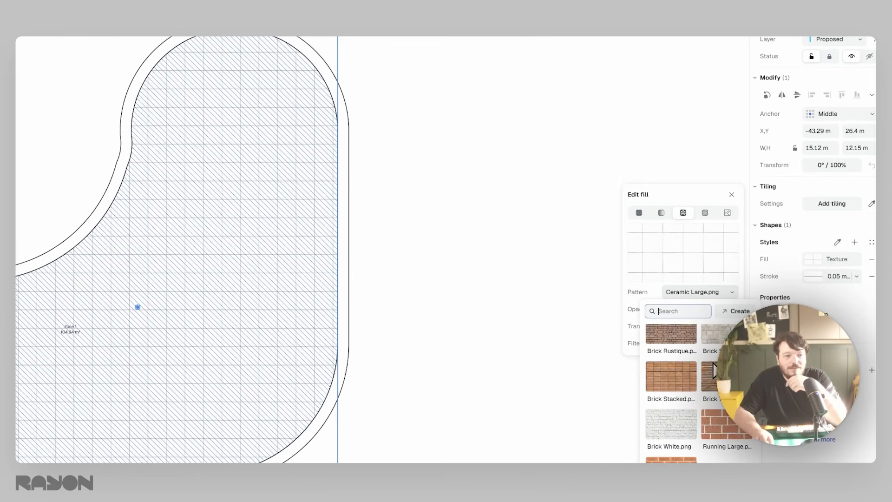
pyautogui.scroll(-10, 713, 372)
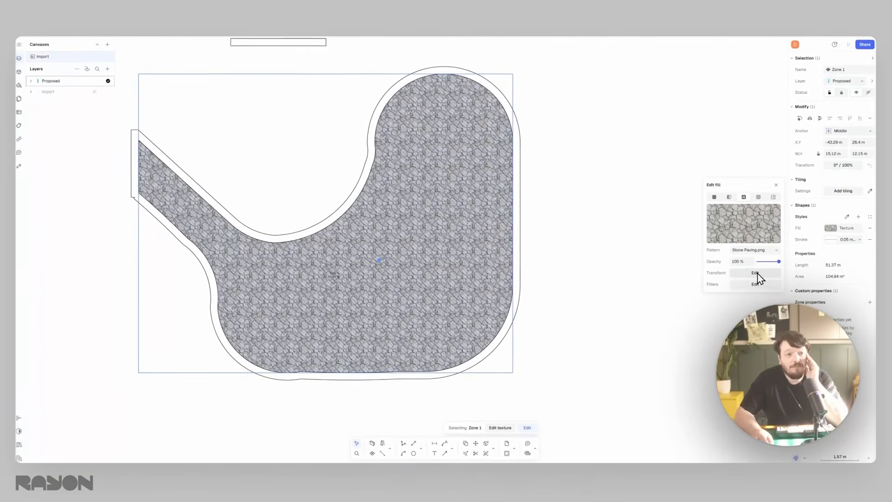
# - Set the stone paving texture's scale to 3x and its rotation to 45°
pyautogui.click(756, 272)
pyautogui.doubleClick(659, 262)
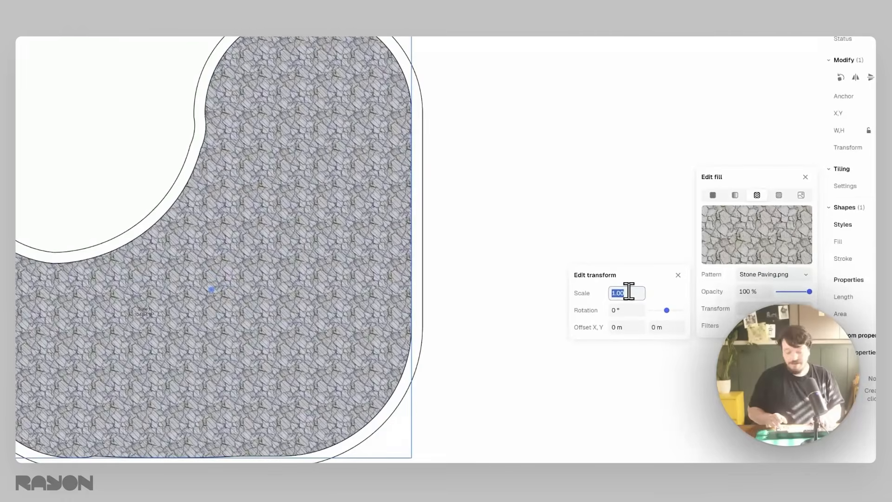
pyautogui.write('3')
pyautogui.press('Return')
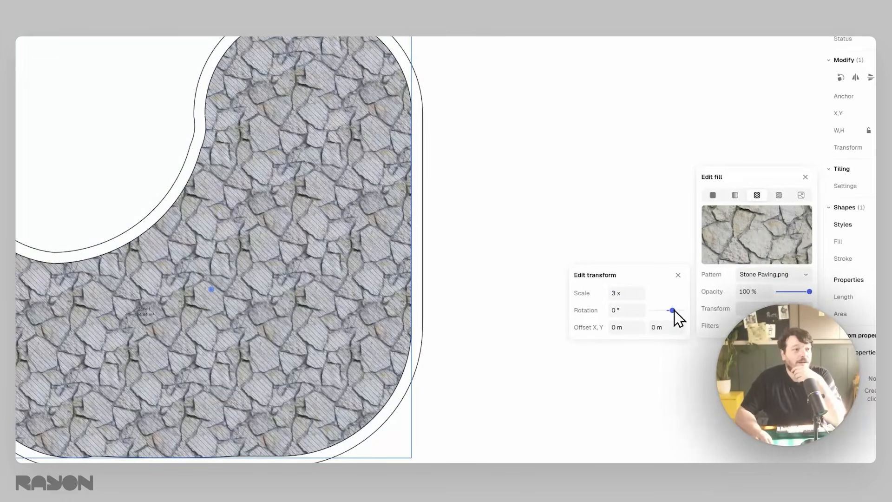
pyautogui.click(636, 310)
pyautogui.write('4')
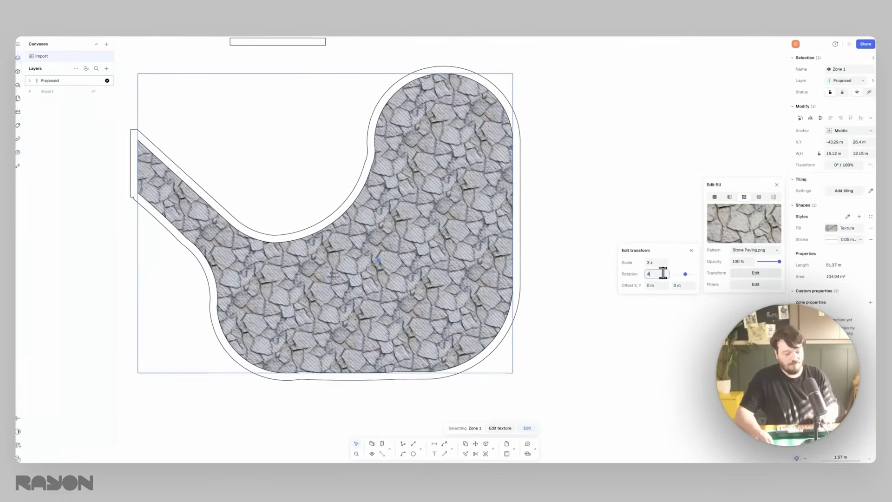
pyautogui.write('5')
pyautogui.press('Return')
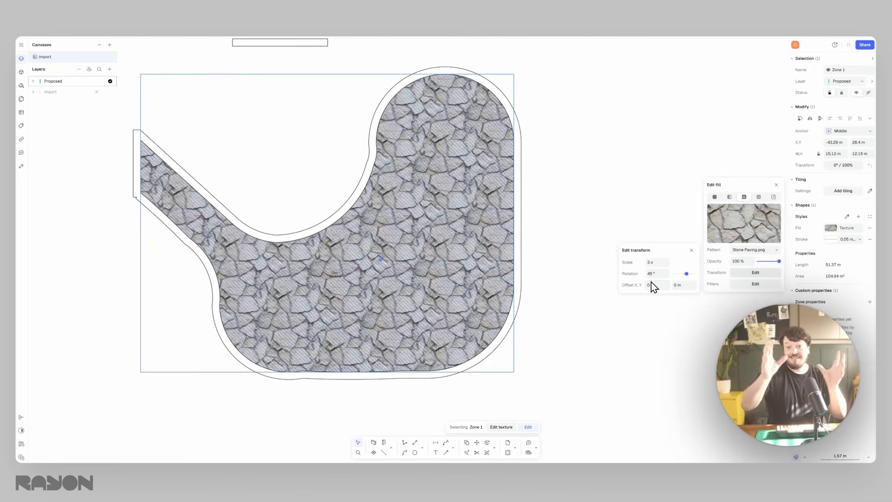
pyautogui.click(692, 250)
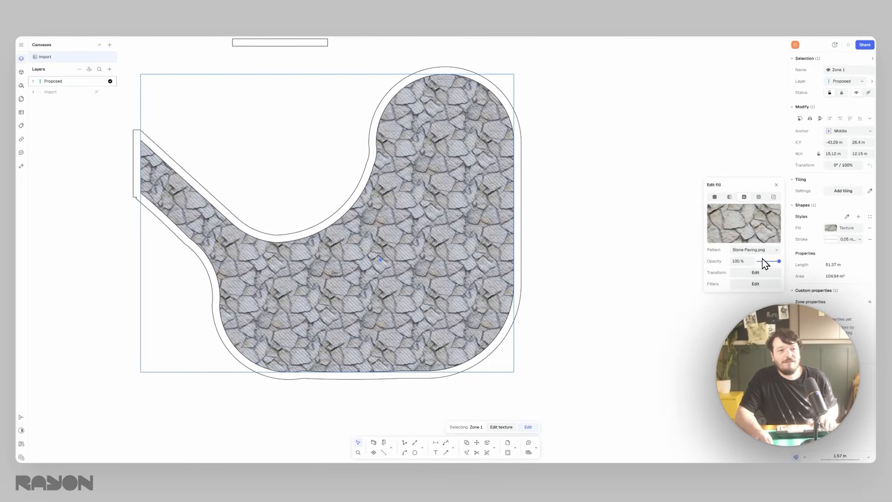
# - Try the stone texture's opacity, leave it at 100%, and fine-tune the texture's exposure, contrast and saturation filters
pyautogui.moveTo(760, 262); pyautogui.dragTo(784, 262)
pyautogui.click(753, 284)
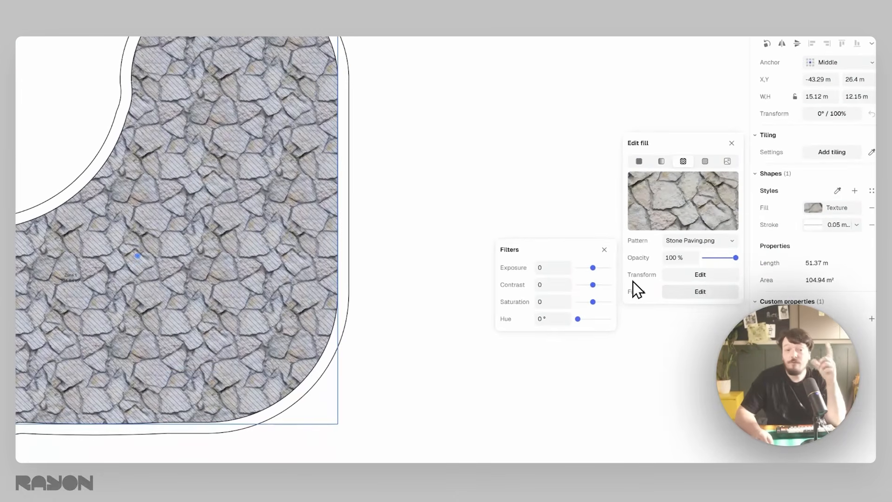
pyautogui.moveTo(593, 268); pyautogui.dragTo(597, 303)
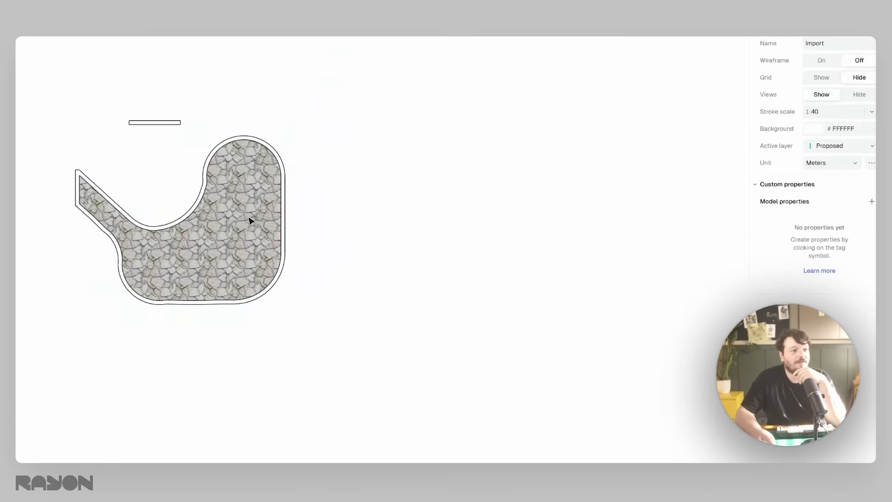
# - Save the stone-paved zone's appearance as a shape style named Flagstones and remove the style's stroke
pyautogui.click(251, 222)
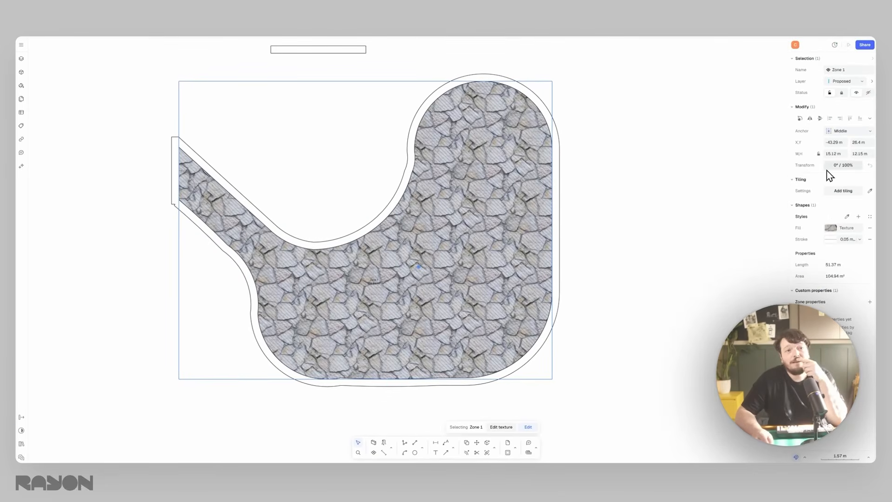
pyautogui.click(858, 216)
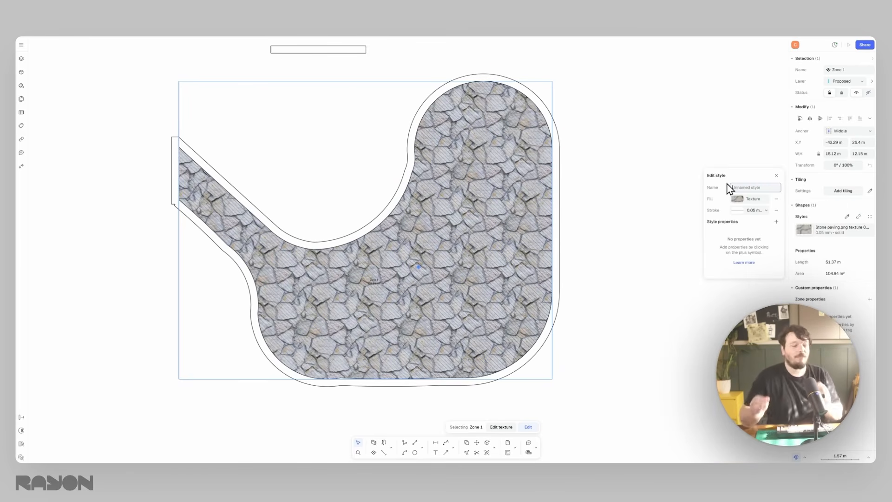
pyautogui.write('Flagstones')
pyautogui.press('Return')
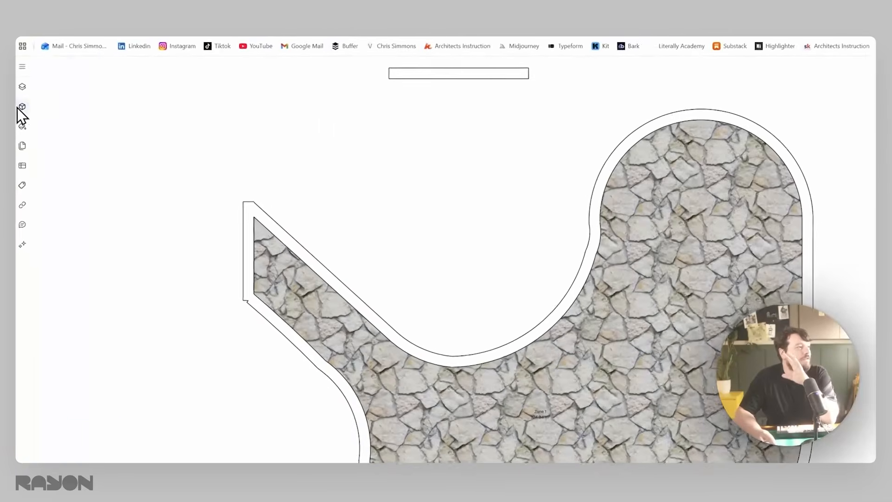
# - Edit the Flagstones style in the model styles and set its texture scale to 2x
pyautogui.click(24, 129)
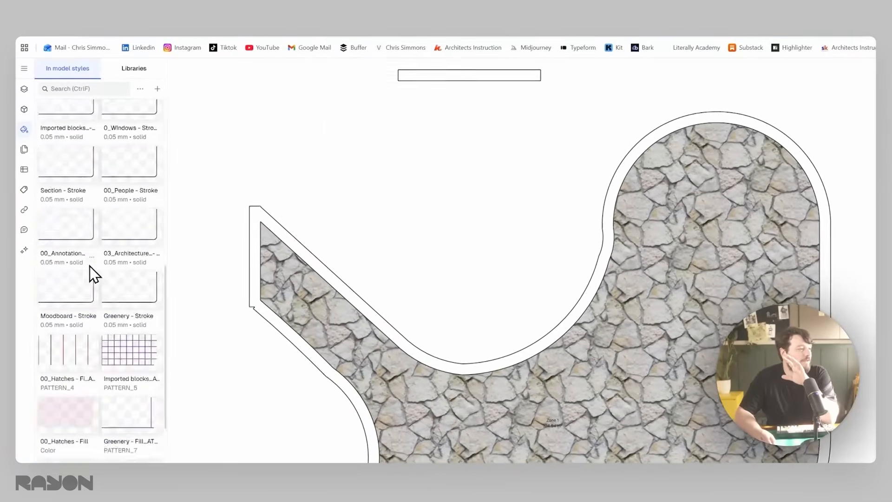
pyautogui.scroll(-5, 90, 266)
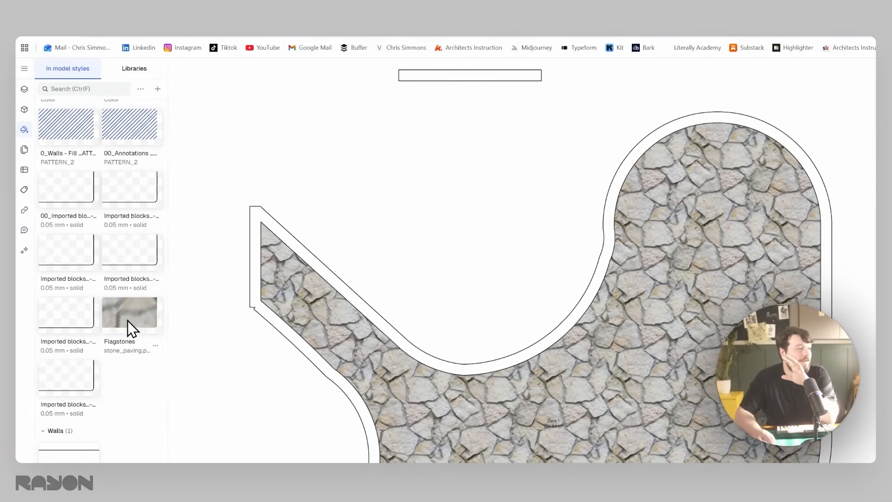
pyautogui.click(127, 305)
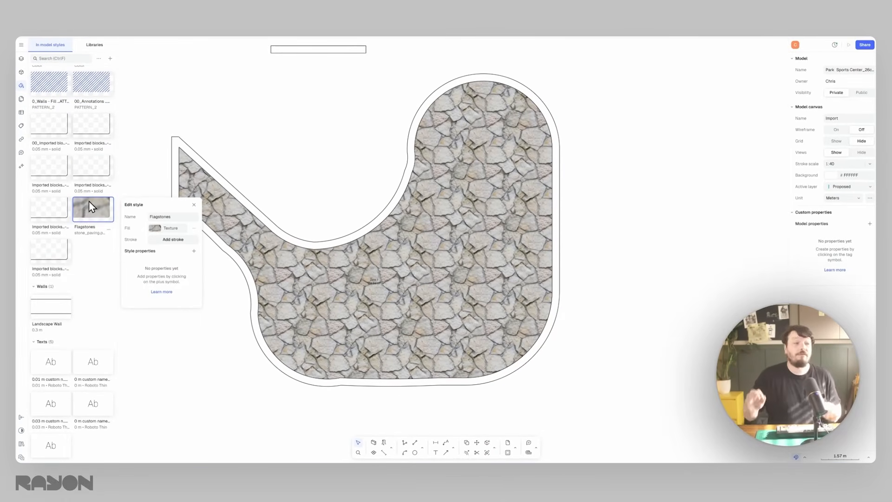
pyautogui.click(169, 228)
pyautogui.click(185, 291)
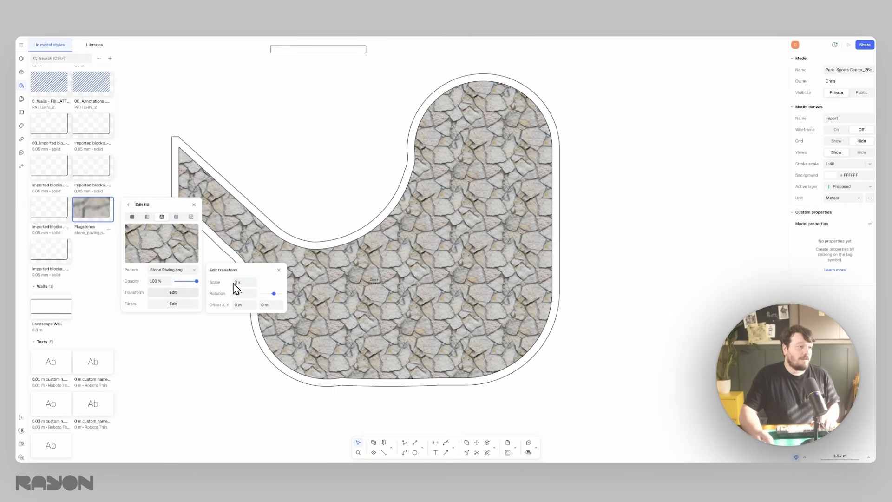
pyautogui.press('Return')
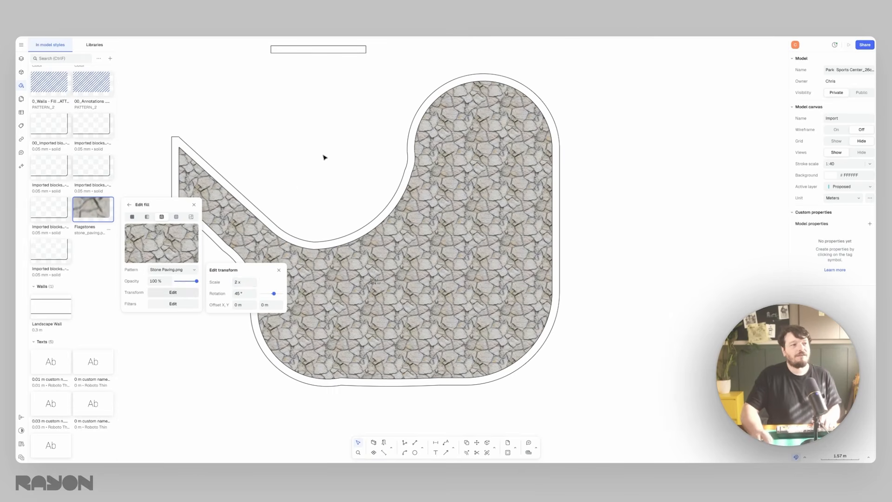
pyautogui.click(350, 138)
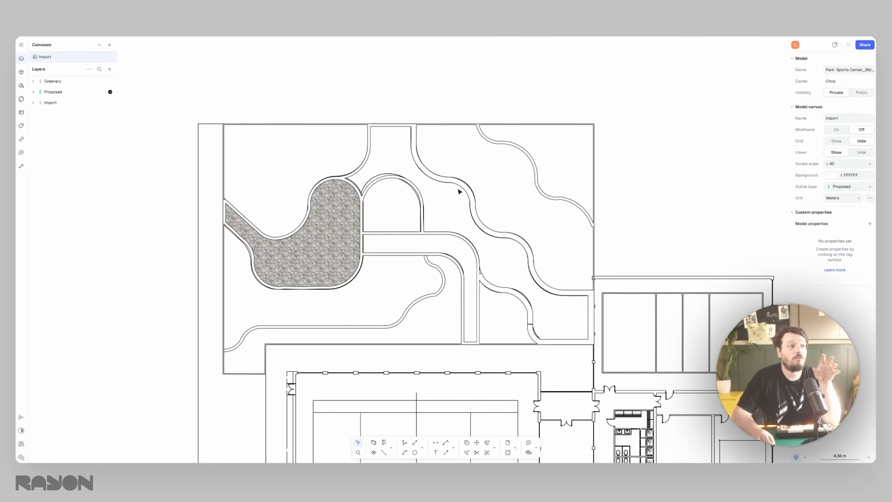
# - Hide the Import layer and browse the styles saved in the model
pyautogui.click(97, 103)
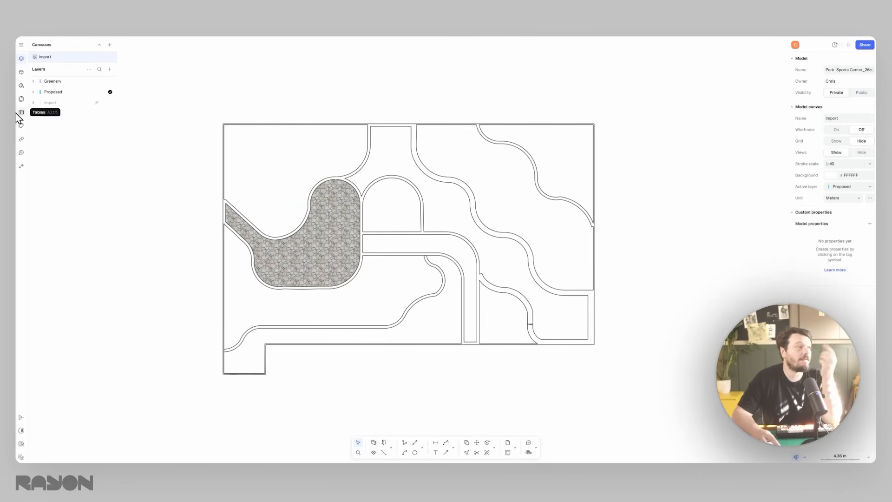
pyautogui.click(21, 86)
pyautogui.scroll(-15, 74, 316)
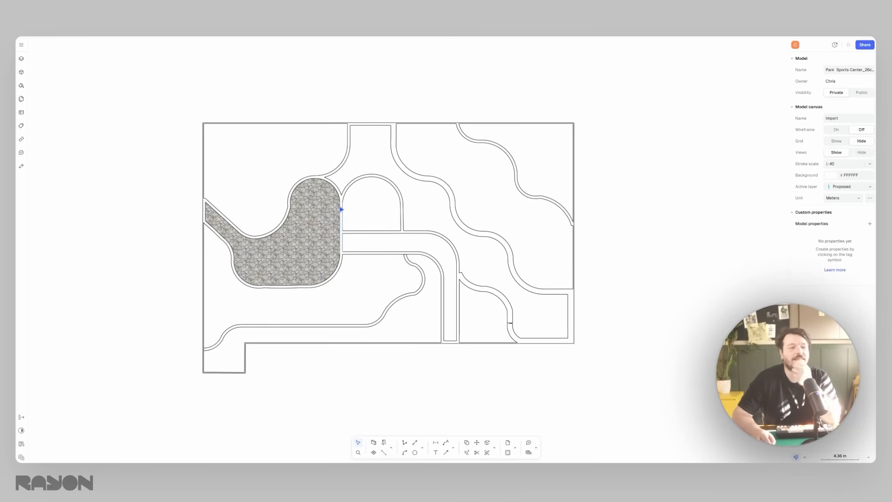
pyautogui.scroll(-2, 327, 132)
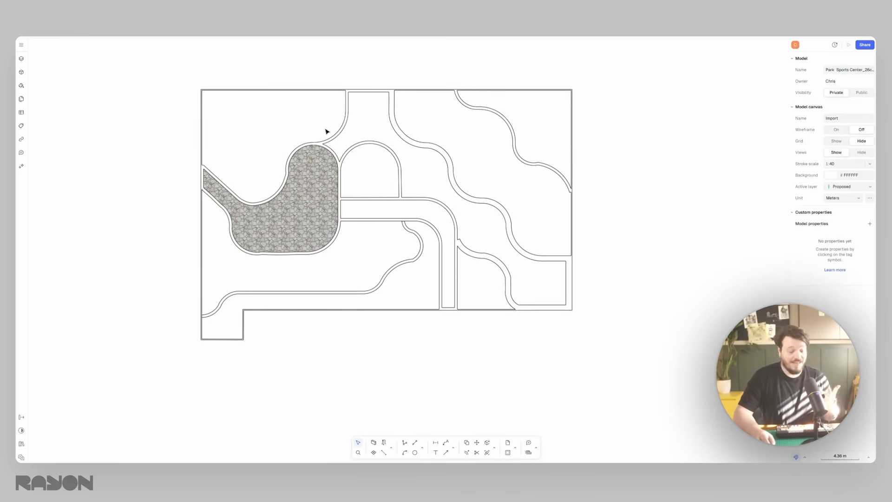
# - Create a zone in the enclosed curved area directly below the flagstone zone and select it
pyautogui.click(375, 452)
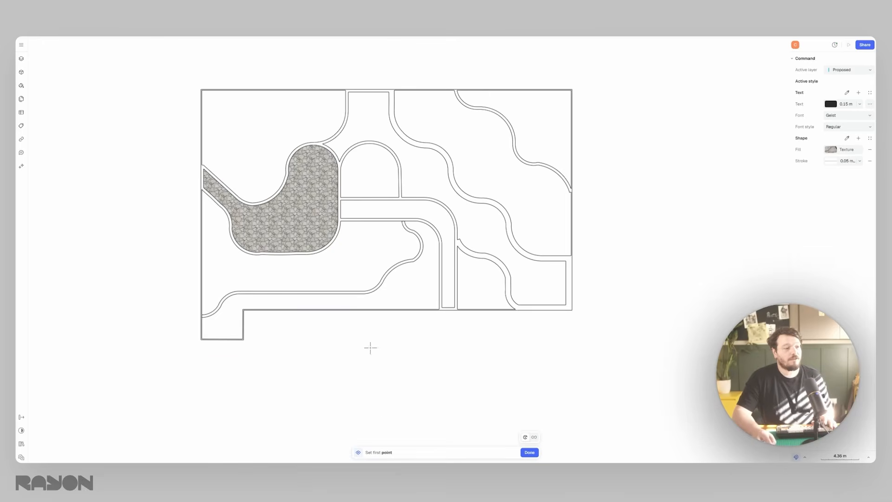
pyautogui.click(362, 250)
pyautogui.press('Return')
pyautogui.press('Escape')
pyautogui.click(384, 253)
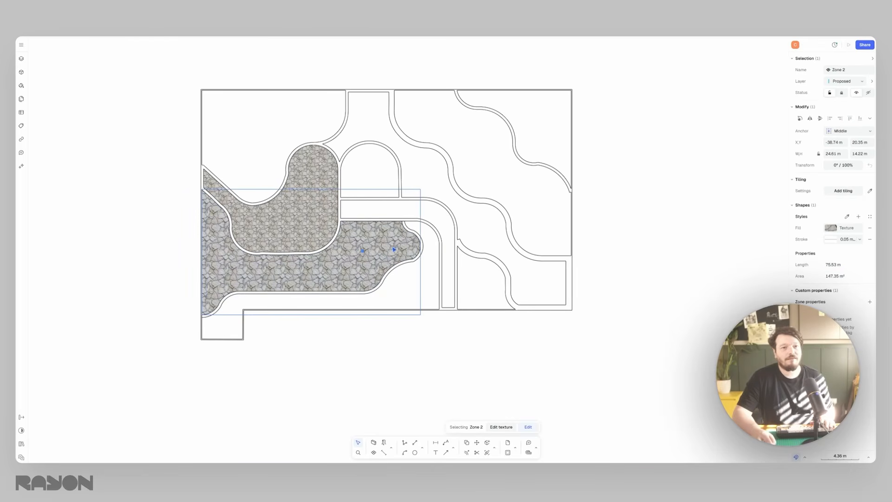
# - Change the new zone's texture pattern to Grass 1.png
pyautogui.click(858, 225)
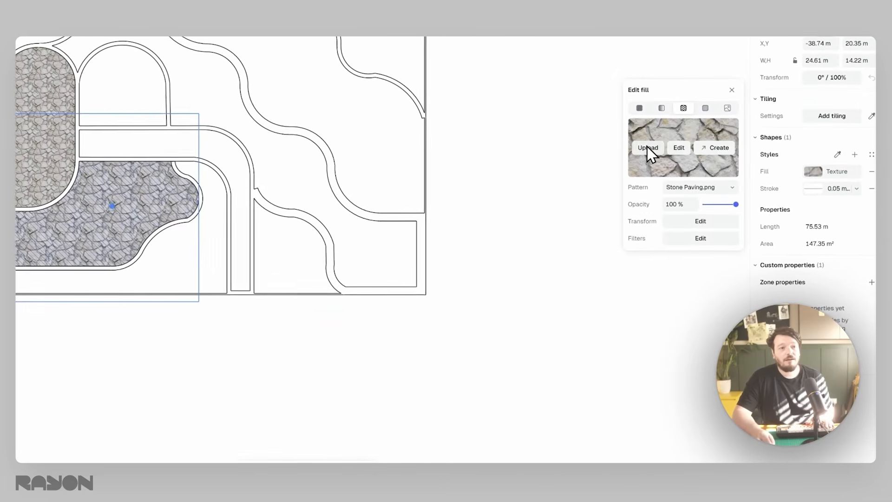
pyautogui.click(699, 186)
pyautogui.scroll(-15, 662, 313)
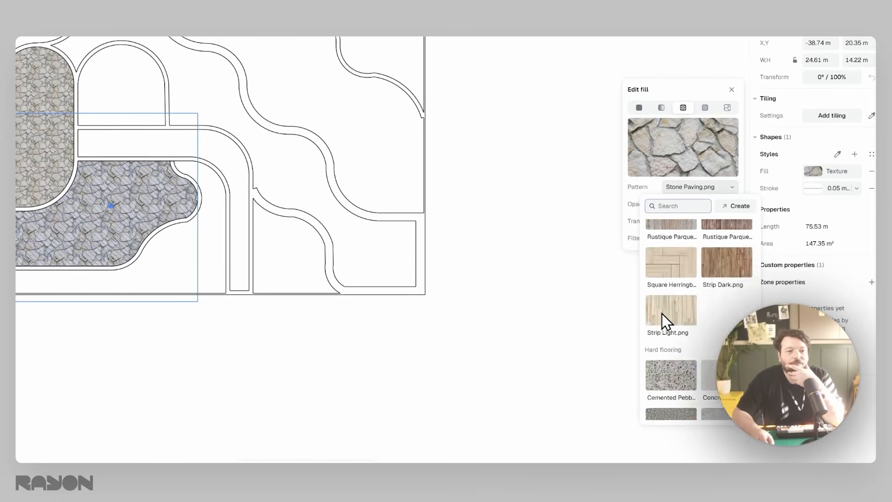
pyautogui.scroll(-2, 669, 302)
pyautogui.click(675, 294)
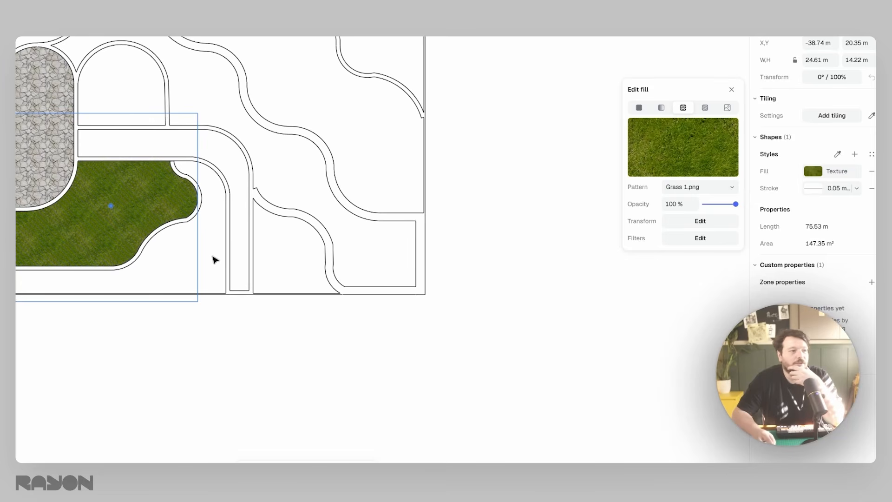
# - Set the grass texture's scale to 3x in its transform settings
pyautogui.click(719, 222)
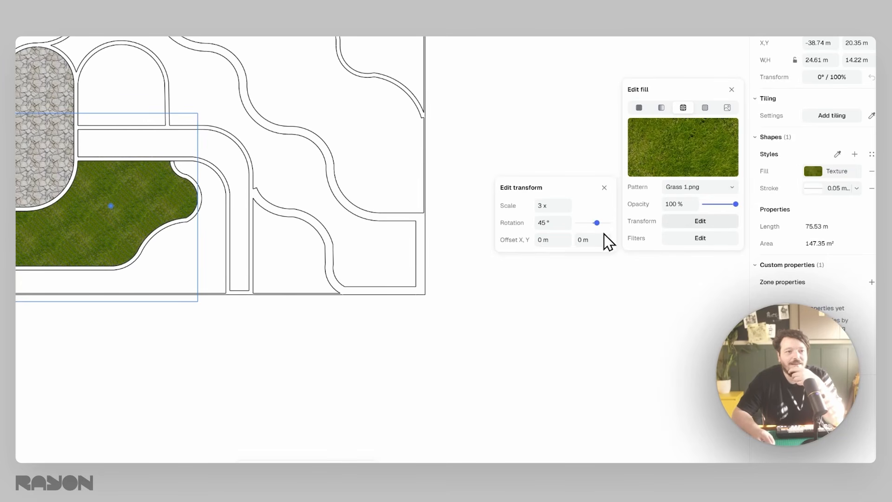
pyautogui.click(557, 205)
pyautogui.write('3')
pyautogui.press('Return')
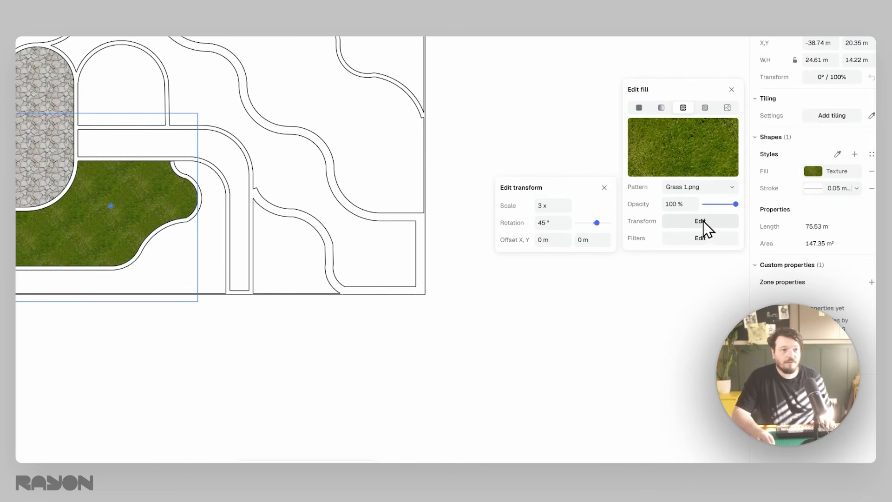
# - Adjust the grass texture's filters, raising exposure to about 0.23 and lowering the saturation
pyautogui.click(702, 236)
pyautogui.moveTo(594, 214); pyautogui.dragTo(597, 214)
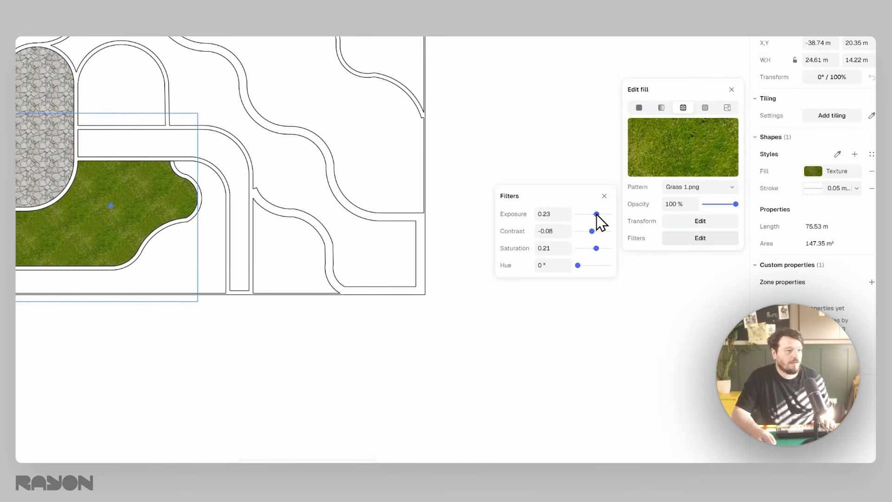
pyautogui.moveTo(593, 248); pyautogui.dragTo(588, 248)
pyautogui.click(465, 174)
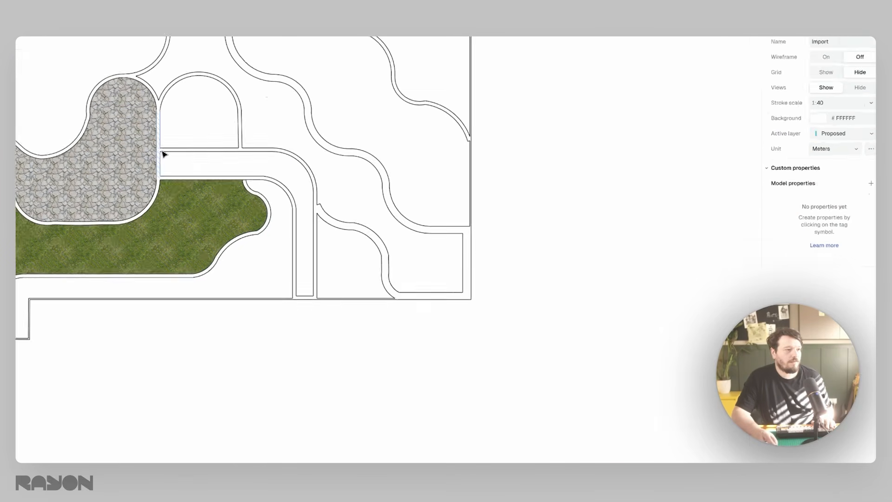
pyautogui.click(192, 207)
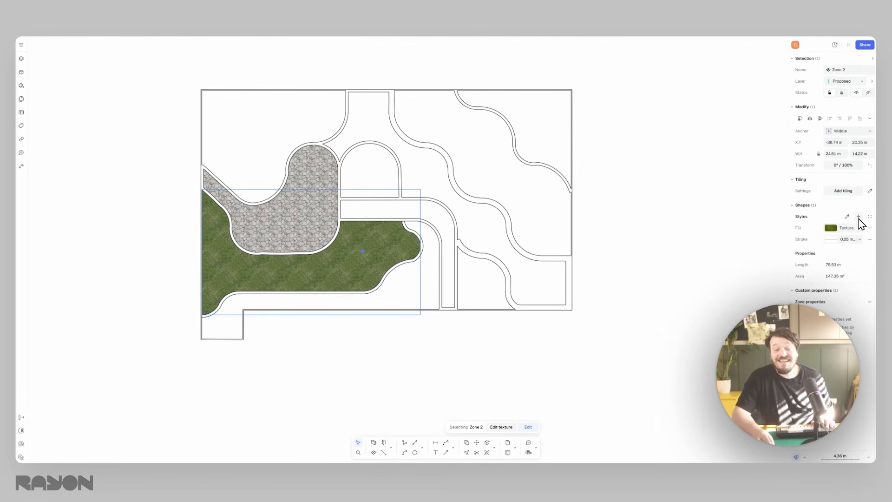
# - Save the grass zone's appearance as a shape style named Grass and remove the style's stroke
pyautogui.click(859, 217)
pyautogui.write('Grass')
pyautogui.press('Return')
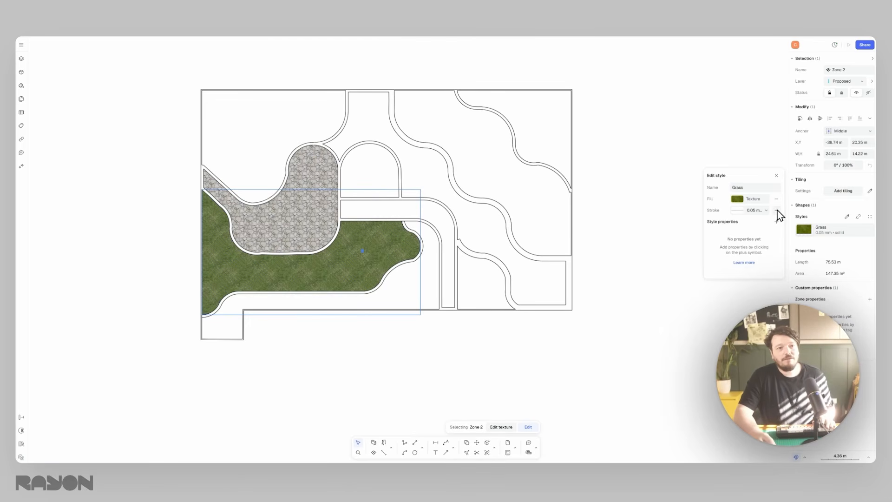
pyautogui.click(674, 147)
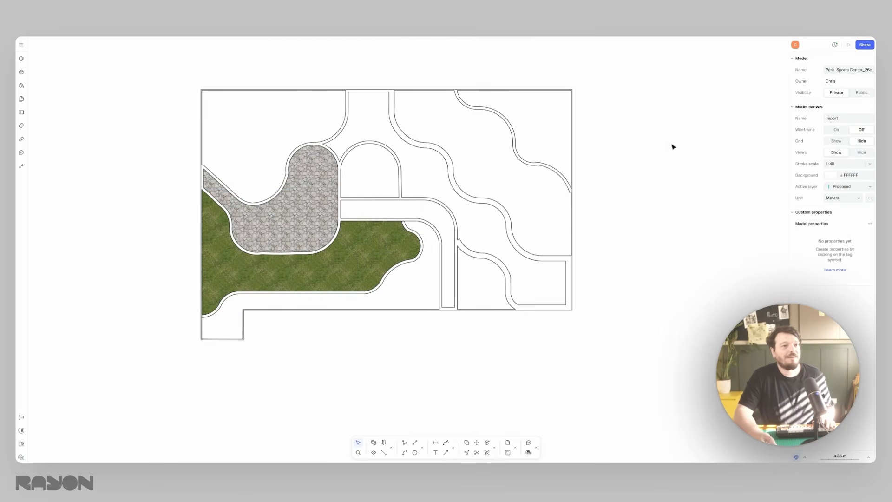
# - Create zones in the upper-left area and the wavy band on the right, using the Grass style sampled from the existing grass zone
pyautogui.click(375, 454)
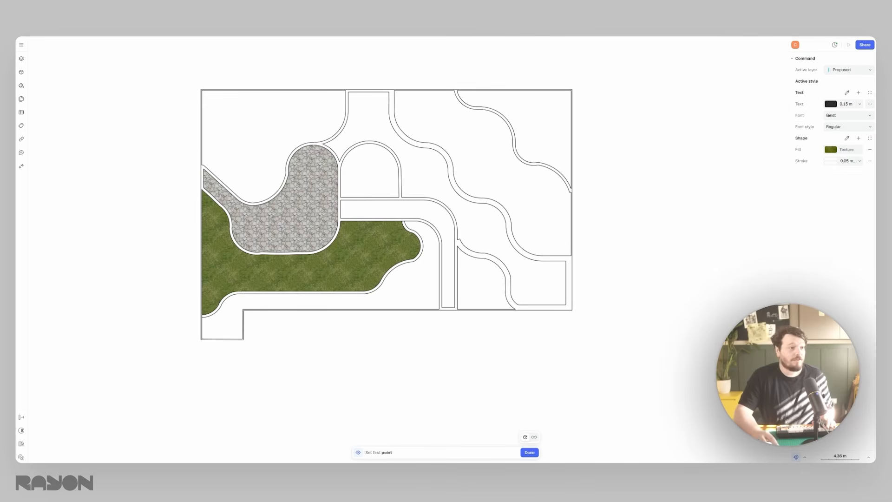
pyautogui.click(847, 138)
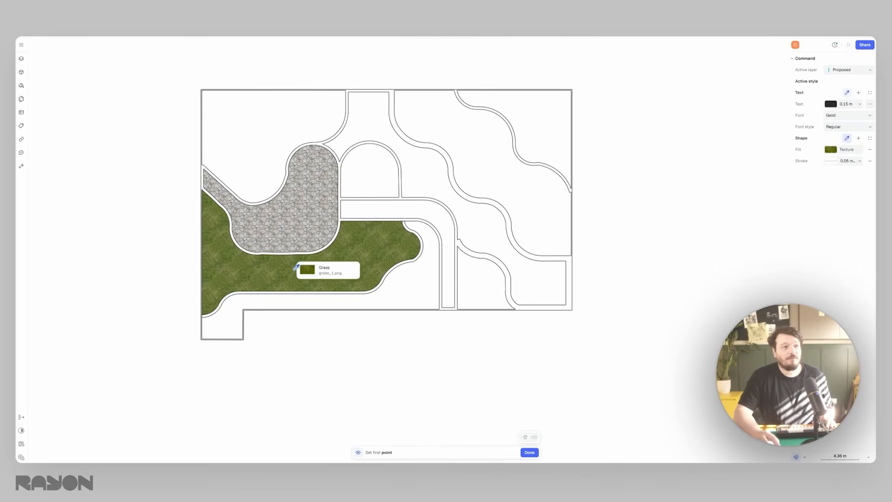
pyautogui.click(344, 257)
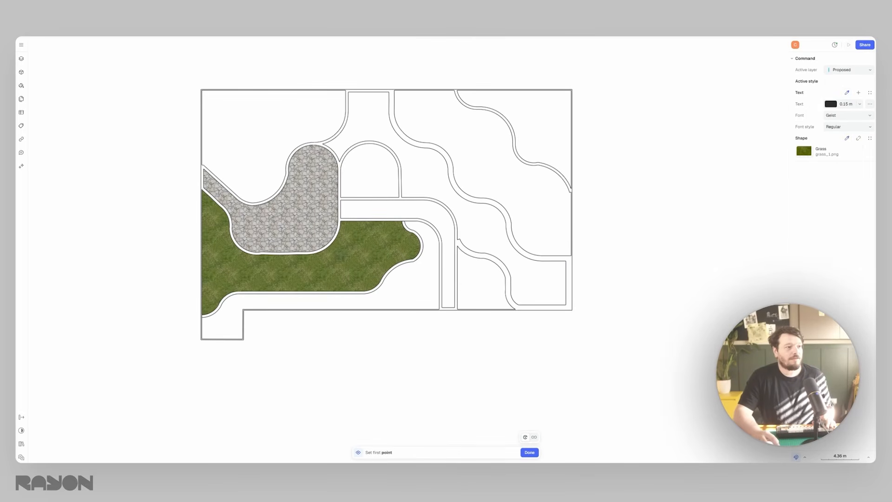
pyautogui.click(495, 141)
pyautogui.press('z')
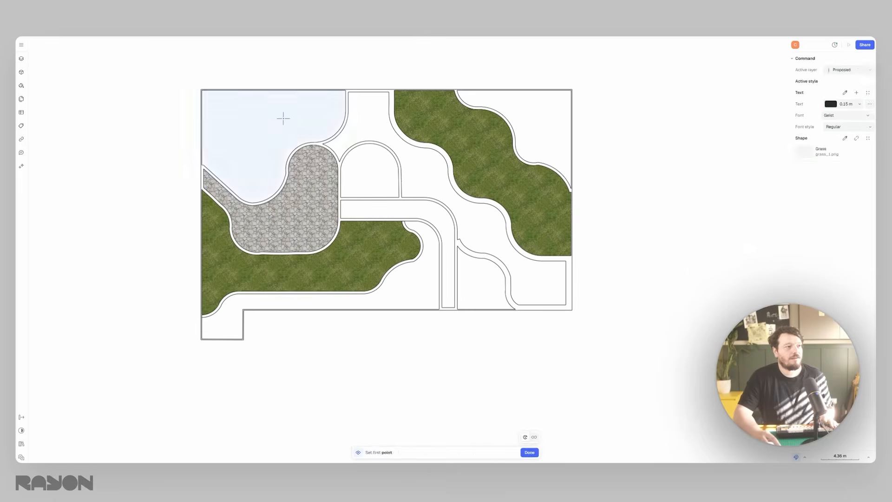
pyautogui.click(282, 116)
pyautogui.click(499, 159)
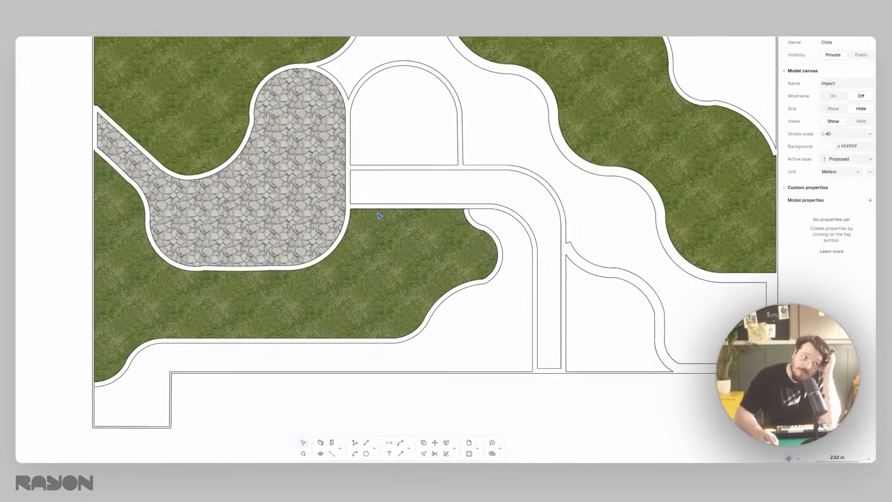
pyautogui.moveTo(426, 223); pyautogui.dragTo(379, 236, button='middle')
pyautogui.scroll(-5, 381, 236)
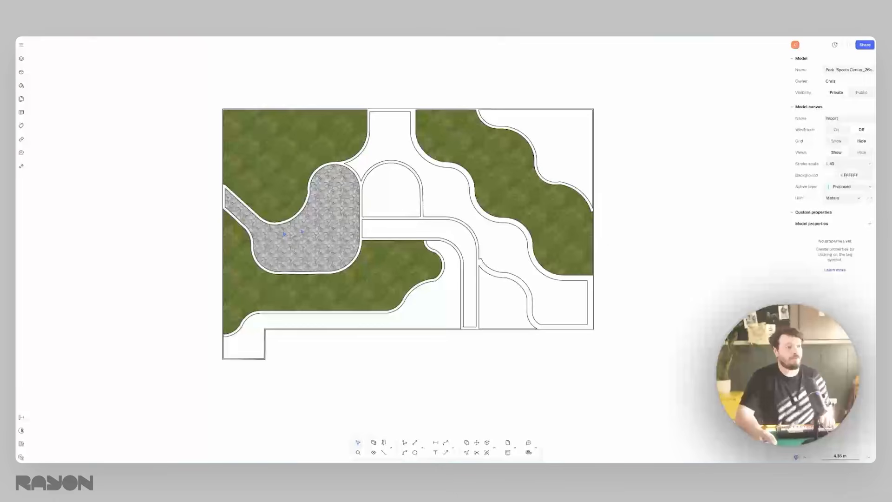
pyautogui.click(302, 232)
pyautogui.press('Escape')
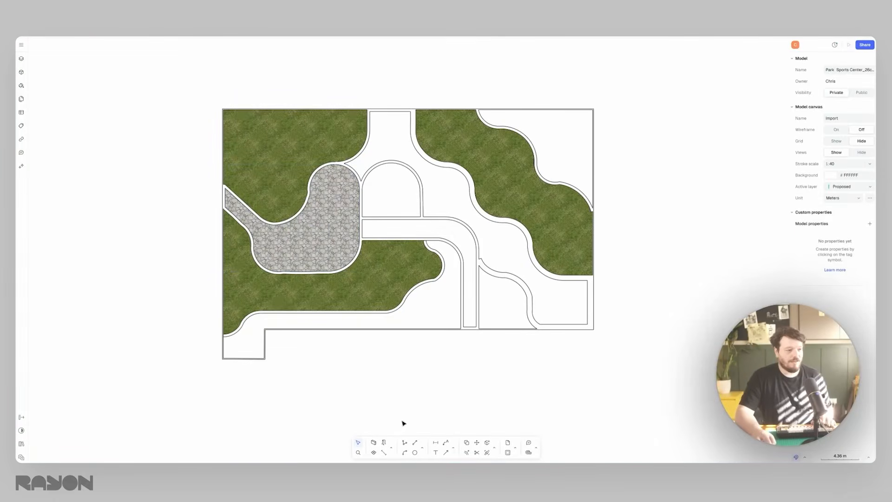
# - Create a zone in the curved path beside the paved area, using the Flagstones style sampled from the existing stone zone
pyautogui.click(375, 452)
pyautogui.click(847, 138)
pyautogui.click(335, 242)
pyautogui.click(434, 225)
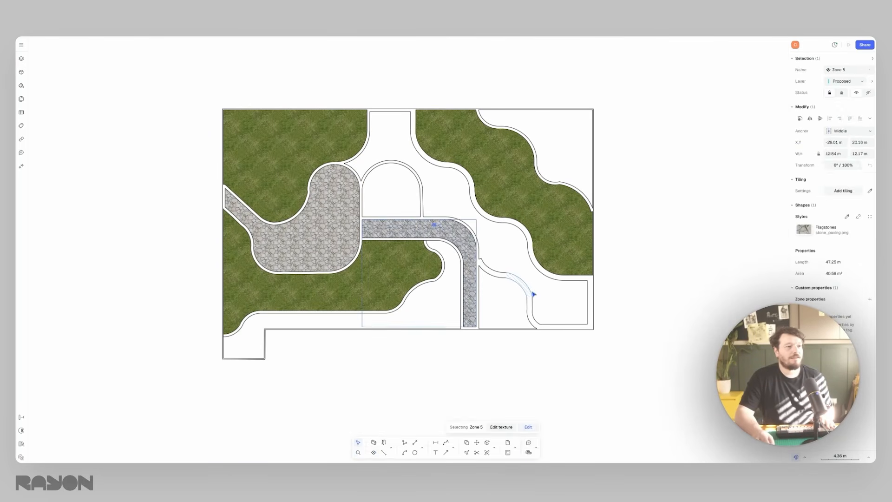
pyautogui.scroll(5, 407, 227)
pyautogui.press('Escape')
pyautogui.scroll(-5, 407, 228)
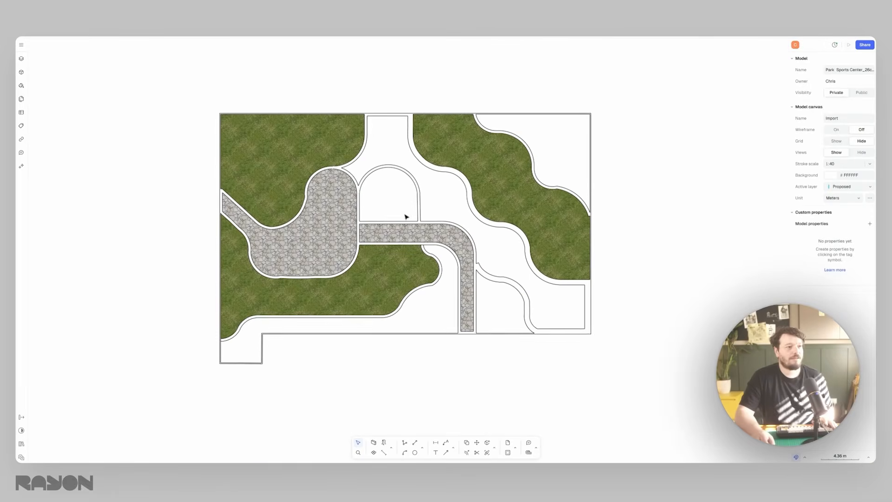
pyautogui.moveTo(405, 215); pyautogui.dragTo(403, 225, button='middle')
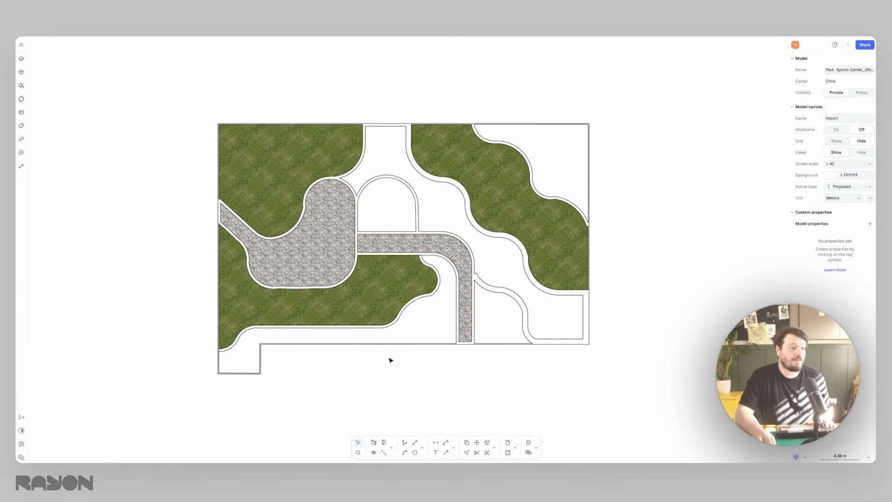
# - Detach the zone tool's shape settings from the Flagstones style and change the fill pattern to Ceramic Large.png
pyautogui.click(373, 452)
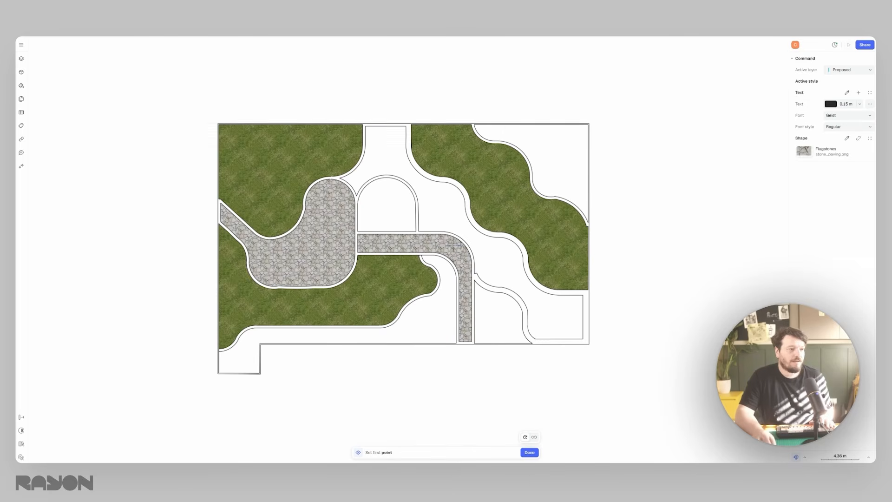
pyautogui.click(859, 139)
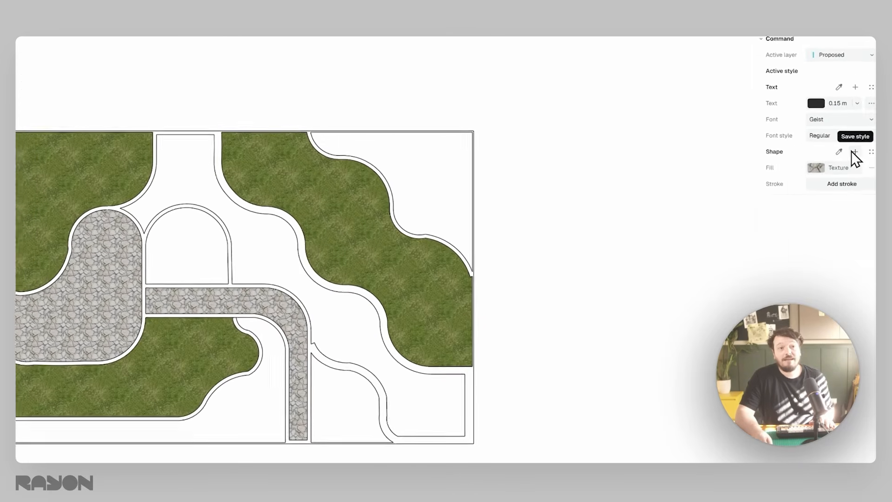
pyautogui.click(832, 150)
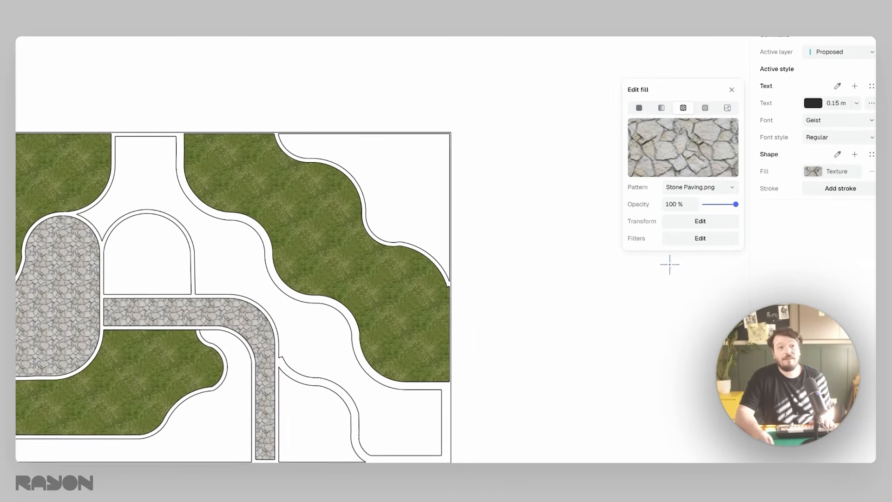
pyautogui.click(714, 187)
pyautogui.scroll(-10, 697, 316)
pyautogui.scroll(-10, 716, 356)
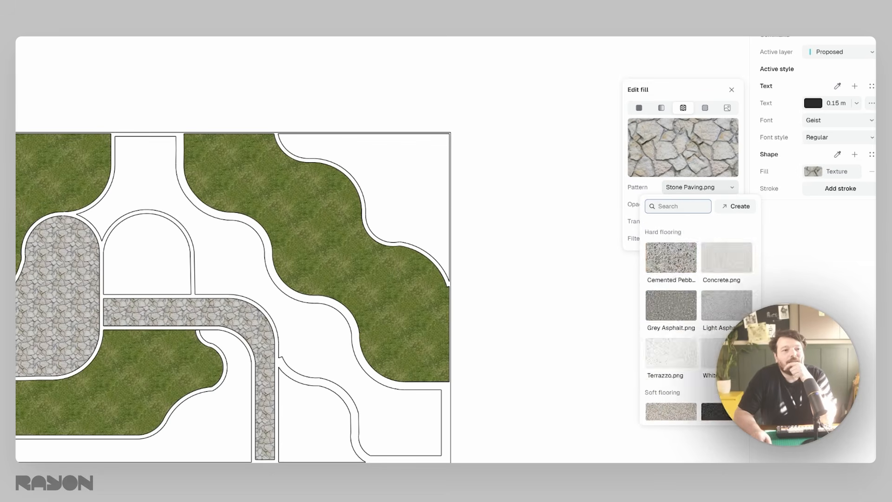
pyautogui.scroll(10, 716, 356)
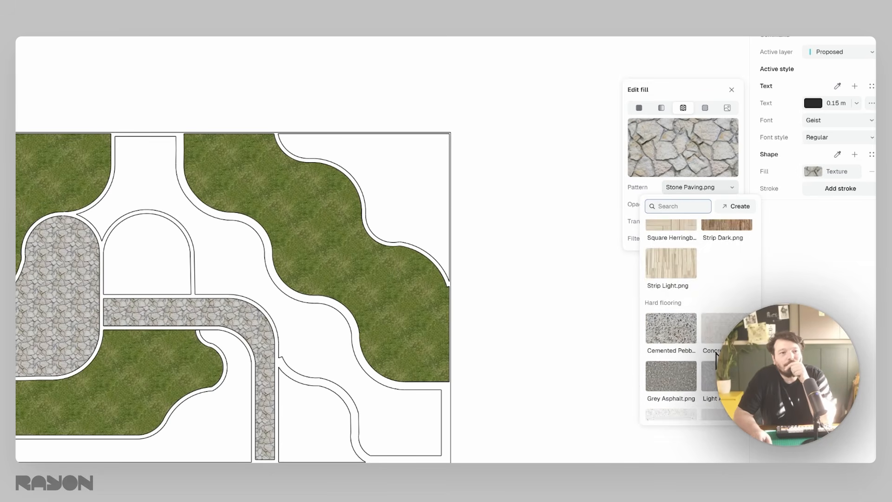
pyautogui.click(671, 299)
# - Set the ceramic texture's rotation to 0° and create a zone with it in the winding central path
pyautogui.click(700, 221)
pyautogui.click(552, 223)
pyautogui.write('0')
pyautogui.press('Return')
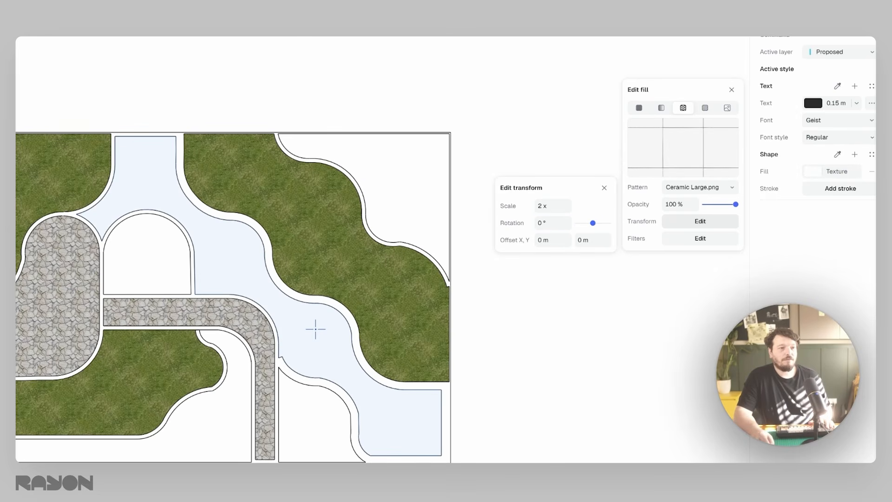
pyautogui.click(324, 339)
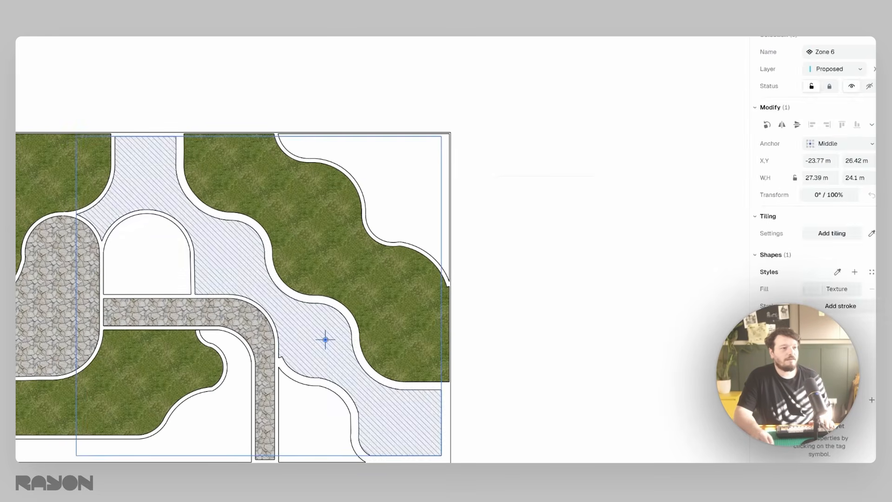
pyautogui.press('z')
pyautogui.scroll(5, 335, 350)
pyautogui.press('Escape')
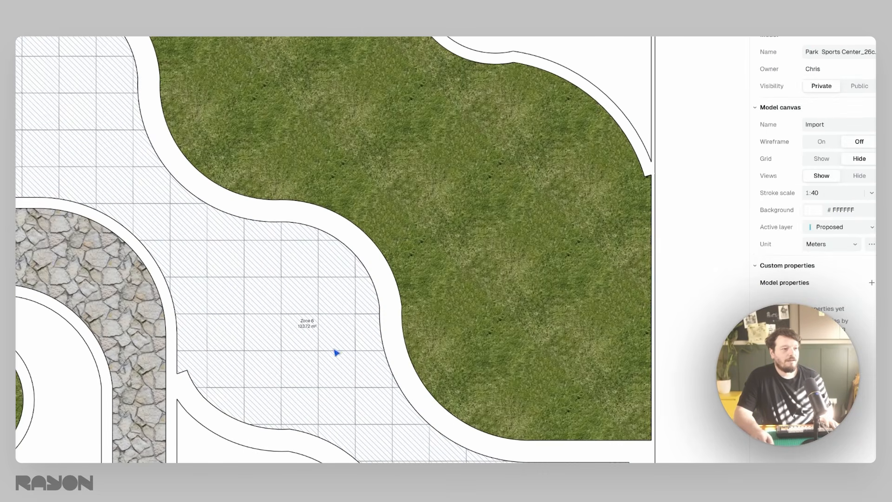
# - Set the texture scale of the winding path's ceramic zone to 1.5x
pyautogui.click(261, 290)
pyautogui.scroll(-3, 261, 290)
pyautogui.click(849, 288)
pyautogui.click(703, 340)
pyautogui.click(552, 326)
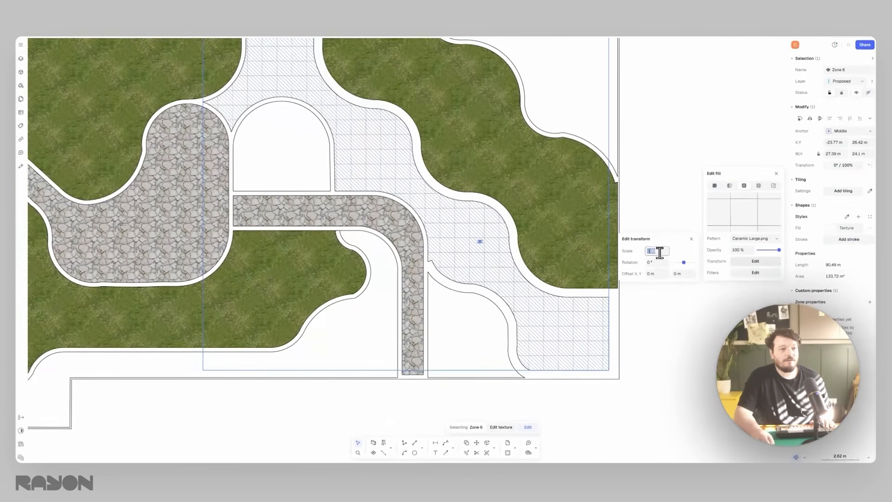
pyautogui.write('1.5')
pyautogui.click(625, 170)
pyautogui.click(462, 217)
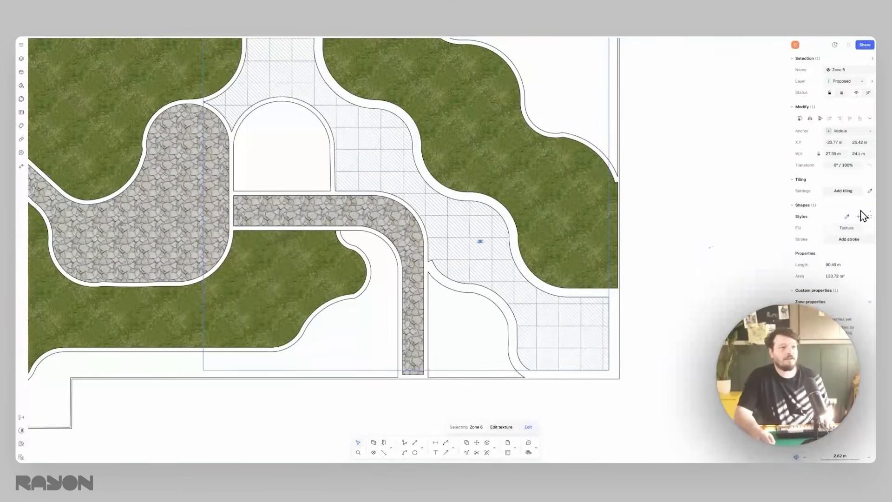
# - Darken the ceramic zone's texture by setting its exposure filter to about -0.13
pyautogui.click(845, 227)
pyautogui.click(756, 273)
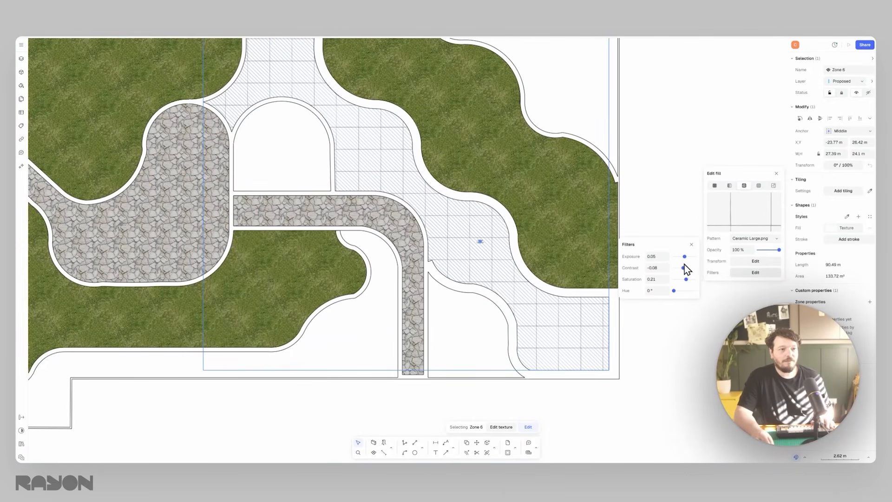
pyautogui.moveTo(683, 257); pyautogui.dragTo(682, 257)
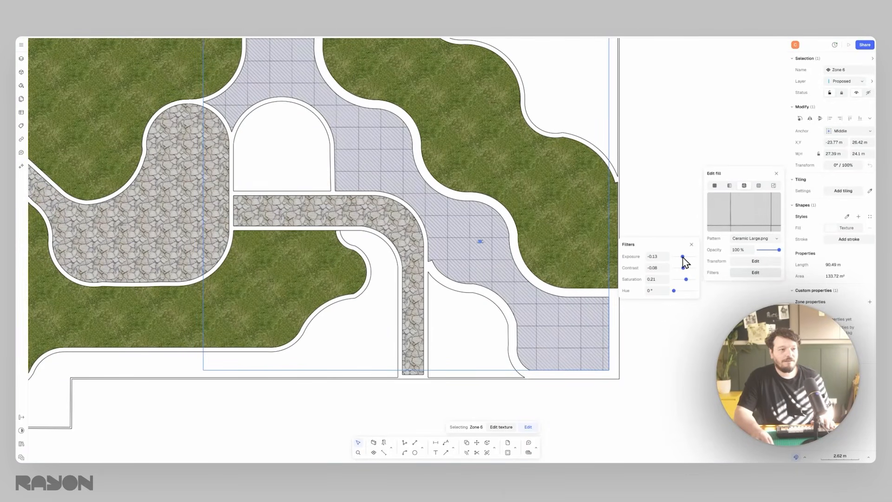
pyautogui.click(671, 183)
pyautogui.click(668, 169)
pyautogui.moveTo(525, 188); pyautogui.dragTo(535, 208, button='middle')
pyautogui.scroll(-3, 459, 231)
pyautogui.click(459, 231)
pyautogui.click(608, 181)
pyautogui.scroll(3, 414, 217)
pyautogui.scroll(-3, 441, 160)
pyautogui.moveTo(444, 159); pyautogui.dragTo(442, 167, button='middle')
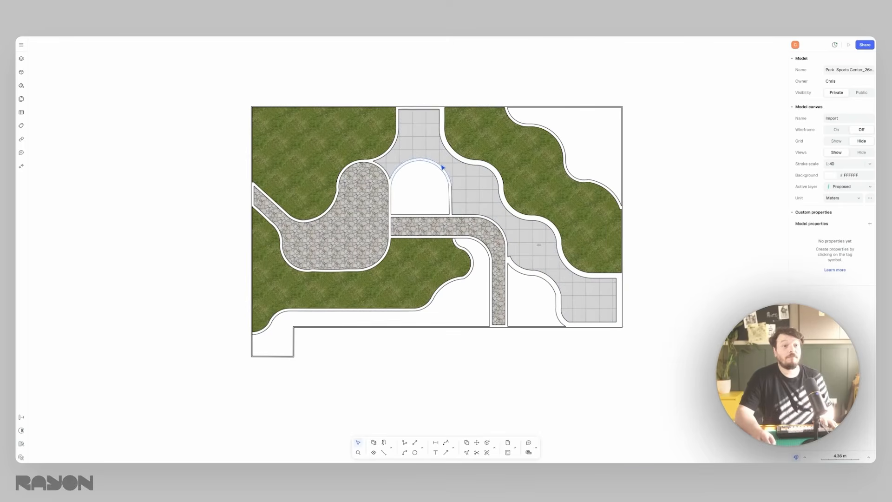
# - Create a zone in the empty upper-right corner of the site, beyond the grass band
pyautogui.click(374, 453)
pyautogui.click(596, 135)
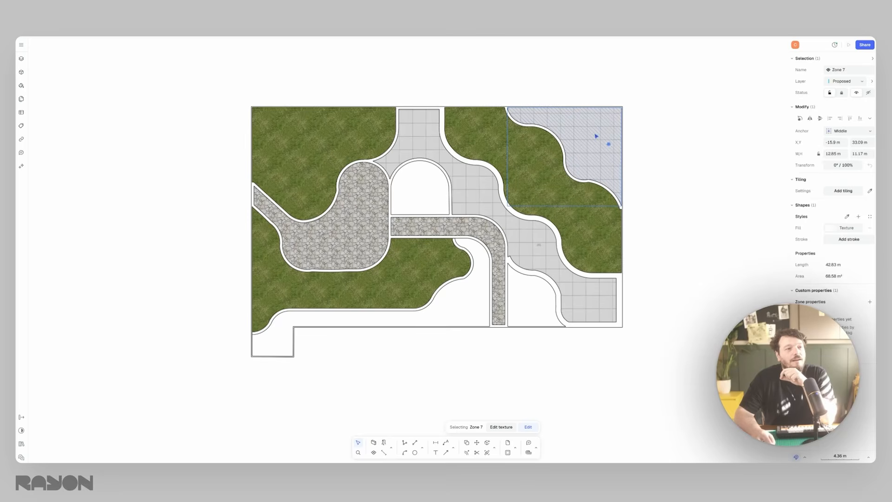
pyautogui.press('Escape')
# - Change the zone tool's fill pattern to the outdoor texture Beige Gravel.png
pyautogui.click(854, 150)
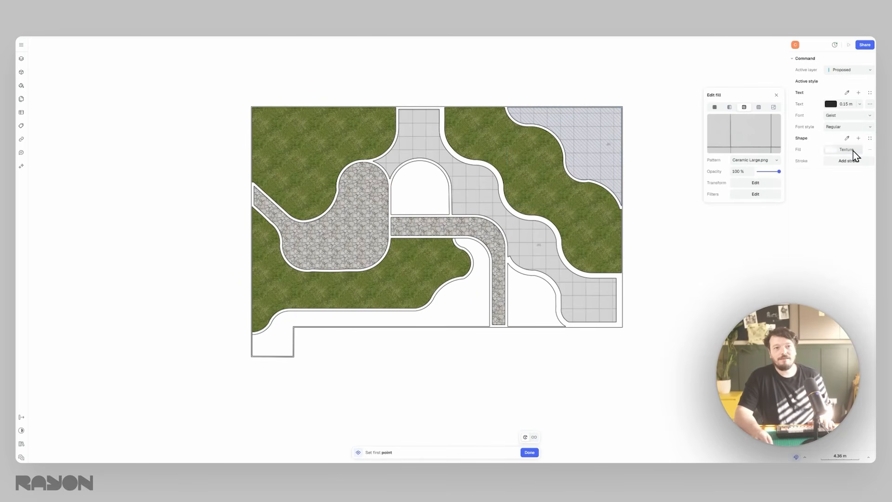
pyautogui.click(747, 160)
pyautogui.scroll(-10, 736, 287)
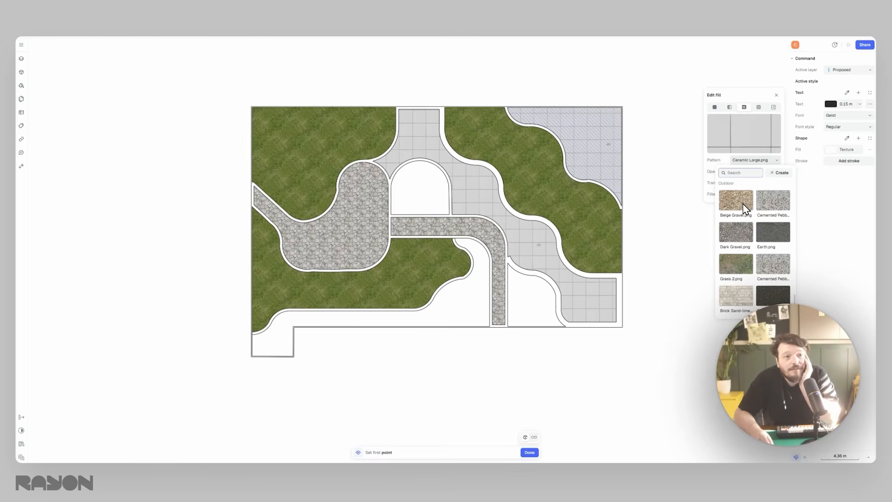
pyautogui.click(737, 203)
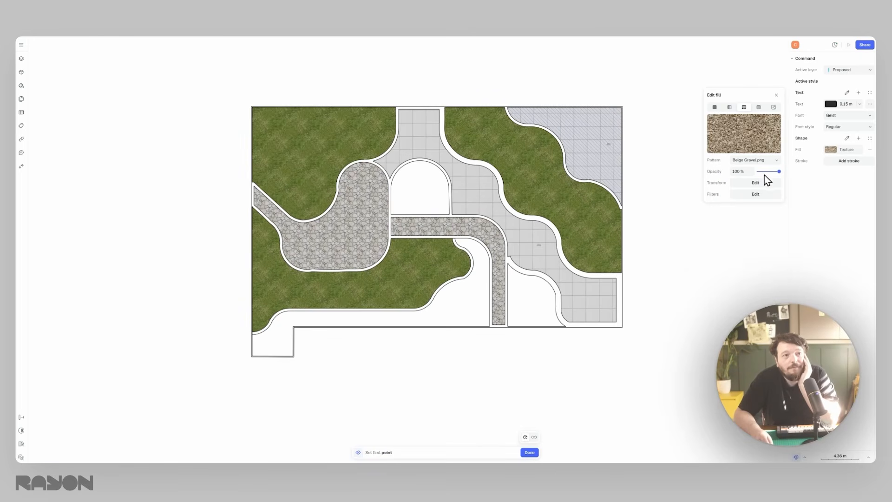
pyautogui.press('Escape')
# - Adjust the gravel texture's scale on the upper-right zone, trying 1x and then setting 5x
pyautogui.click(748, 260)
pyautogui.click(664, 251)
pyautogui.write('1')
pyautogui.press('Return')
pyautogui.click(664, 251)
pyautogui.write('5')
pyautogui.press('Return')
# - Set the gravel texture's exposure to about 0.07 and saturation to about -0.1, and save the appearance as a style named Gravel
pyautogui.click(756, 272)
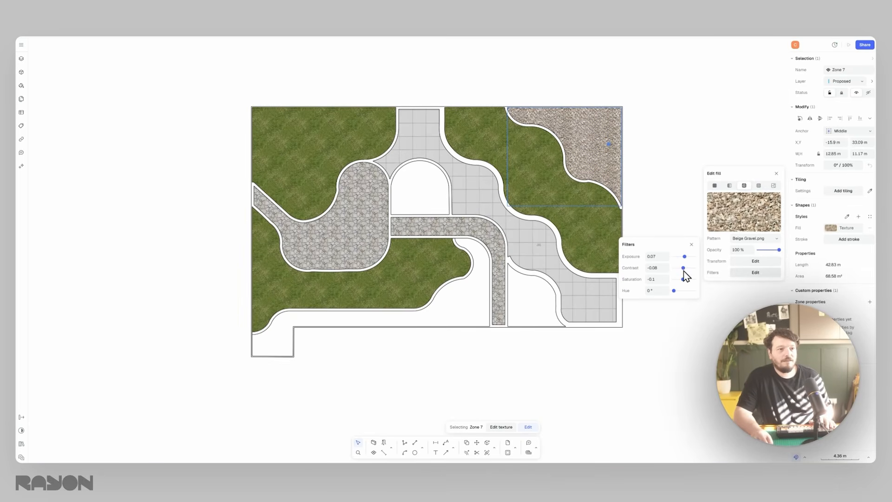
pyautogui.click(677, 167)
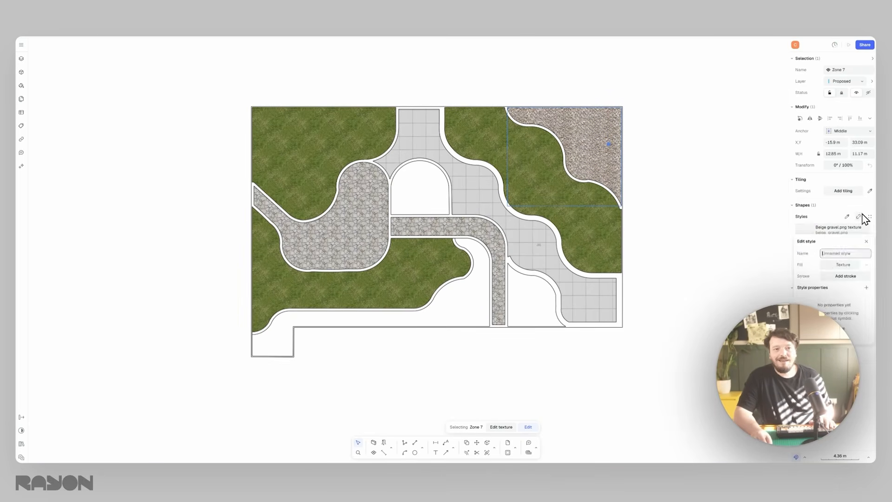
pyautogui.click(859, 217)
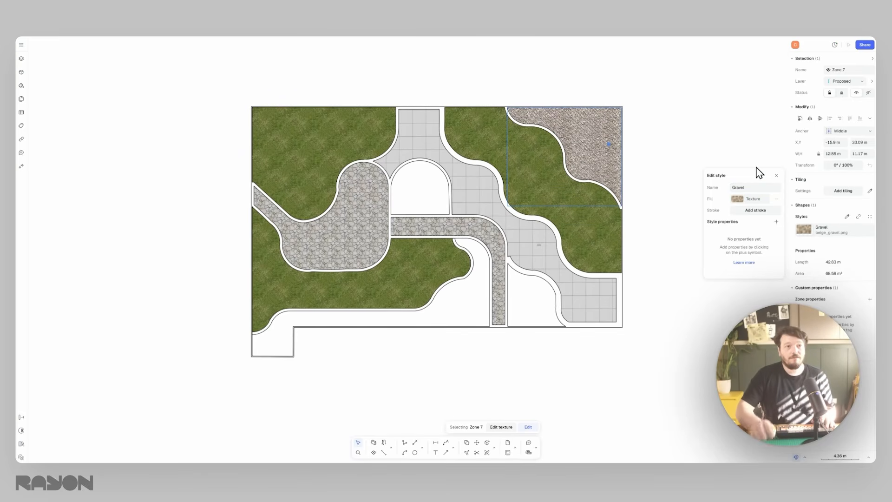
pyautogui.click(683, 127)
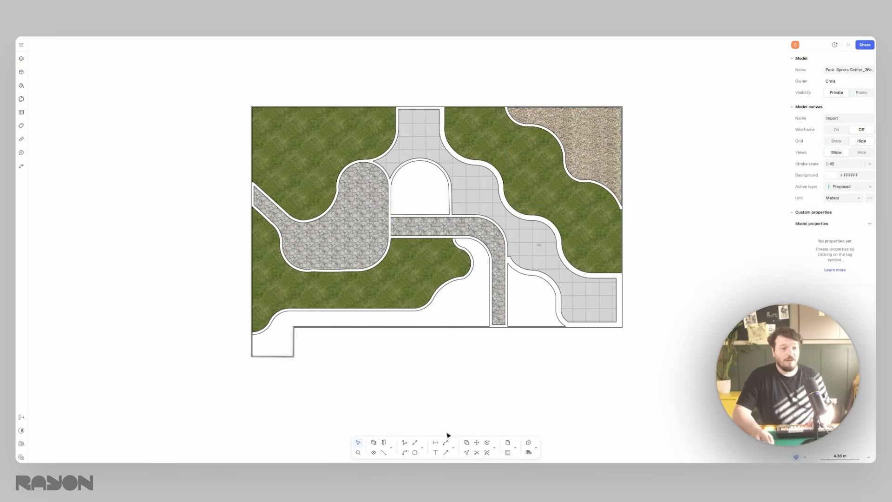
# - Create zones in the arched area, the lower strip and the remaining lower-right area, using the sampled Gravel style
pyautogui.click(374, 452)
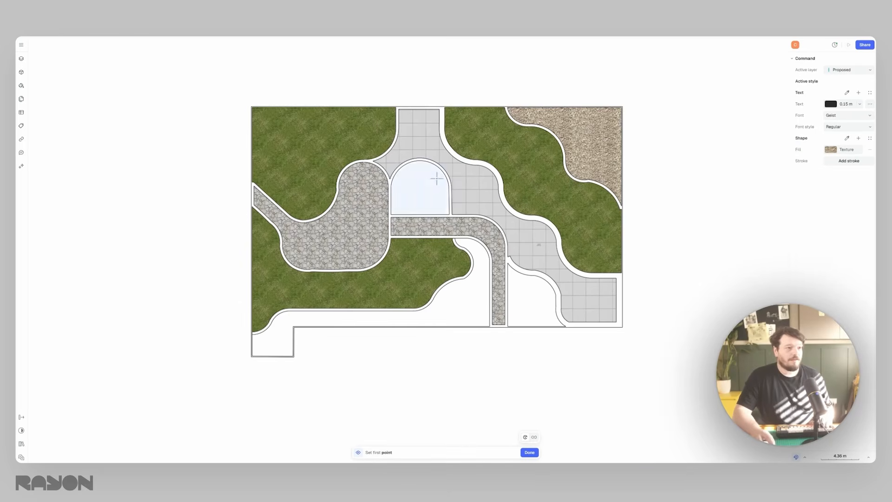
pyautogui.click(848, 138)
pyautogui.click(581, 130)
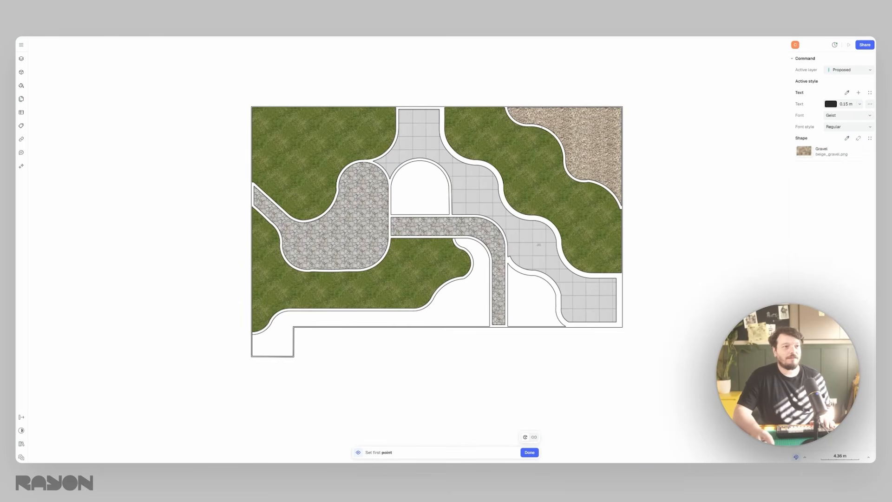
pyautogui.click(439, 185)
pyautogui.click(480, 291)
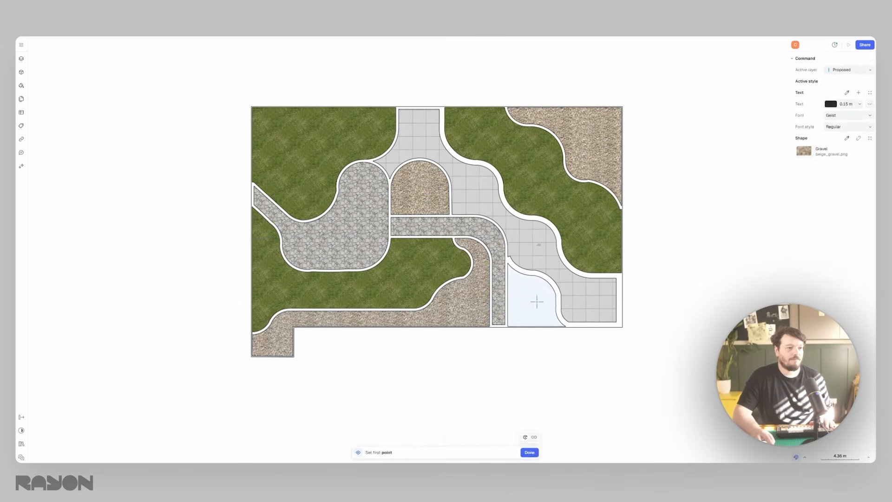
pyautogui.click(534, 298)
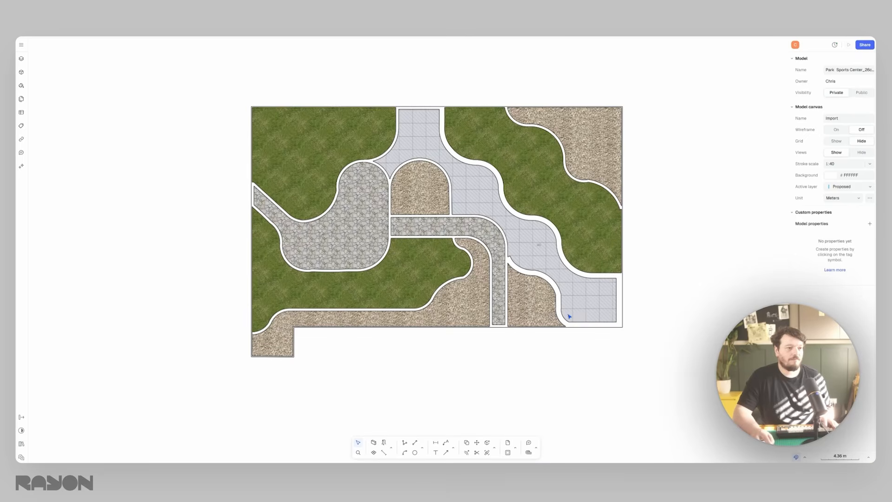
pyautogui.click(540, 301)
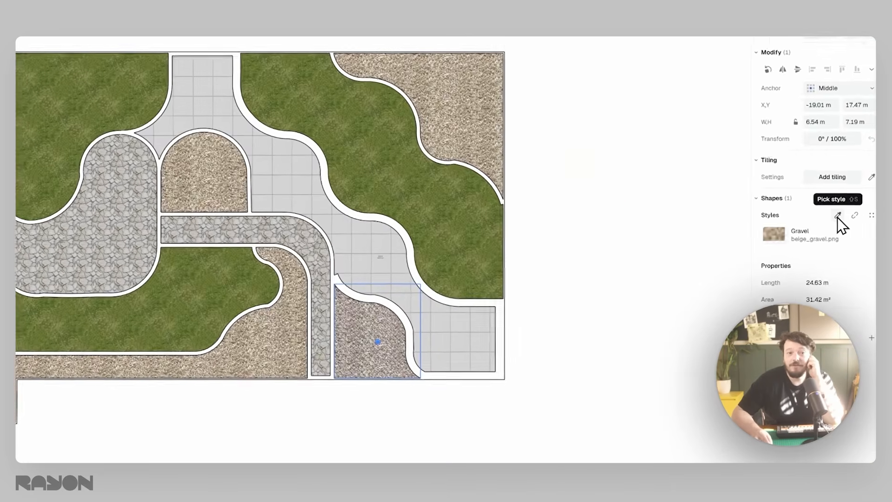
# - Restyle the selected lower-right gravel zone with the sampled Grass style and deselect it
pyautogui.click(847, 216)
pyautogui.click(459, 210)
pyautogui.press('Escape')
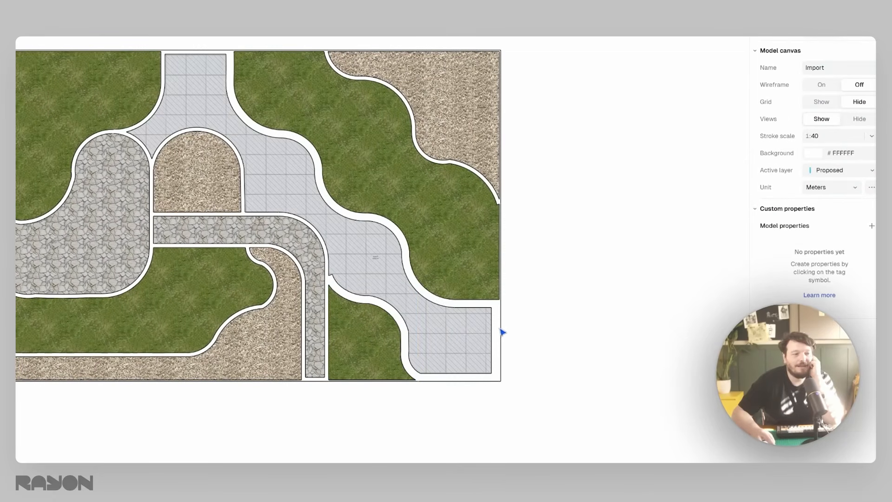
pyautogui.moveTo(330, 224)
pyautogui.mouseDown(button='middle')
pyautogui.moveTo(333, 244)
pyautogui.moveTo(292, 239)
pyautogui.mouseUp(button='middle')
pyautogui.scroll(4, 293, 262)
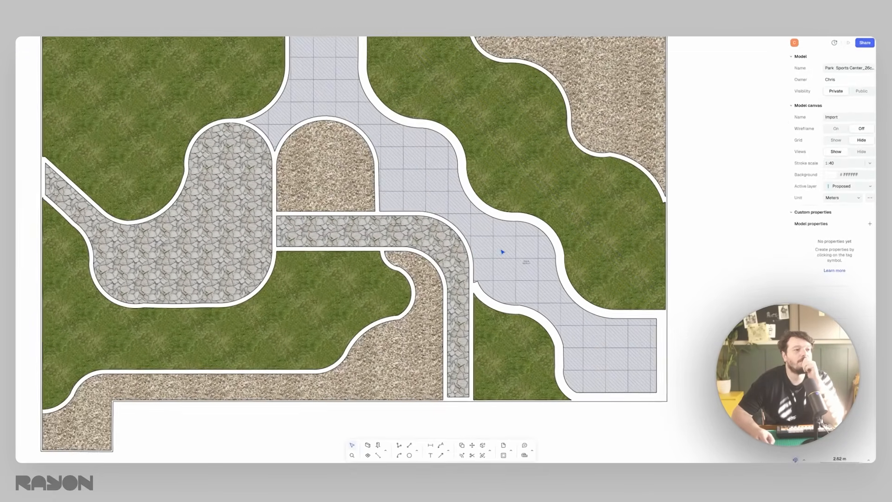
pyautogui.scroll(-3, 502, 252)
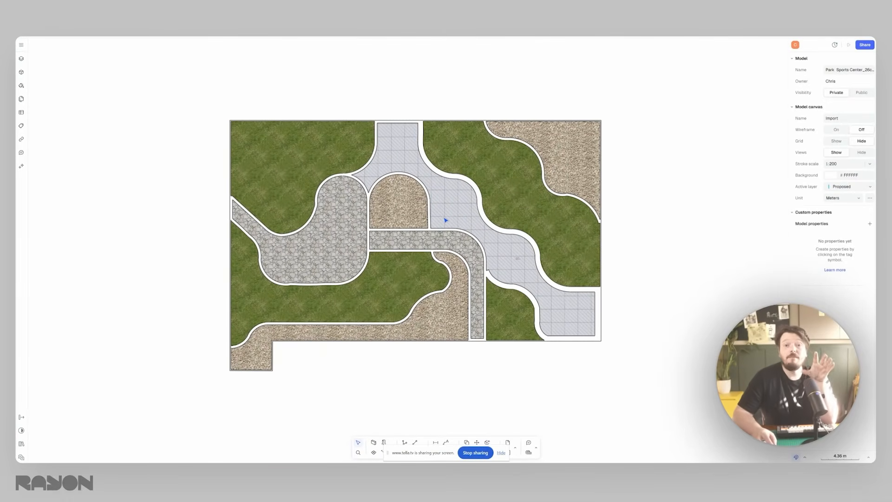
# - Review the model's saved styles, add a new shape style and name it Timbert Decking
pyautogui.click(21, 86)
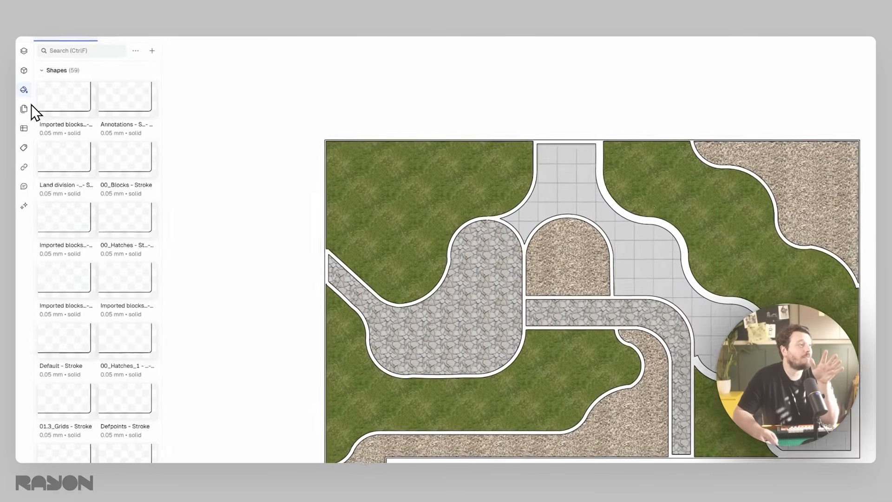
pyautogui.scroll(-20, 107, 185)
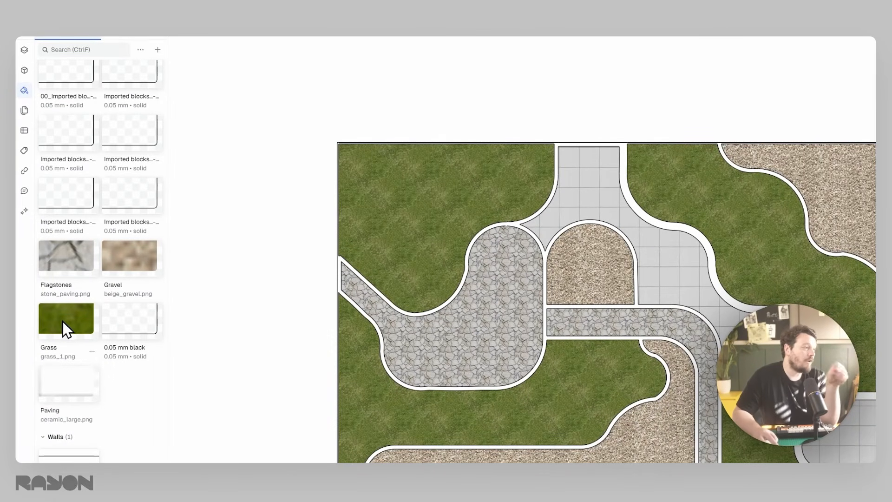
pyautogui.click(64, 385)
pyautogui.click(132, 398)
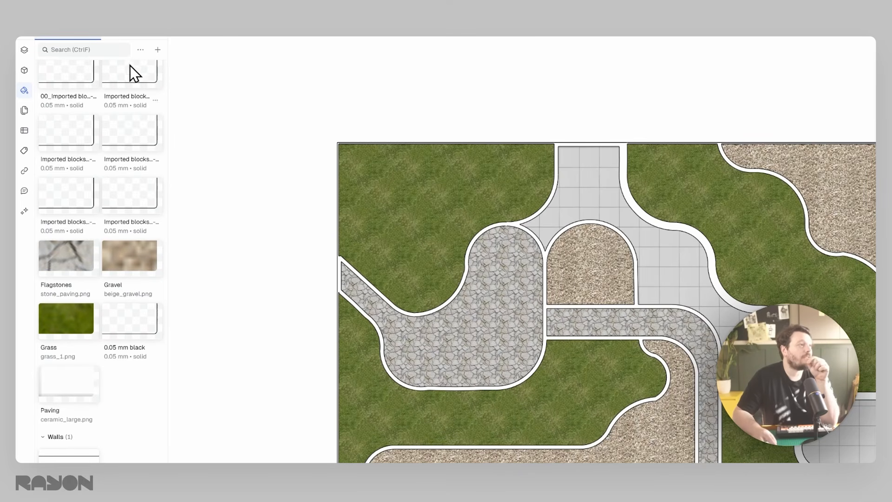
pyautogui.click(157, 50)
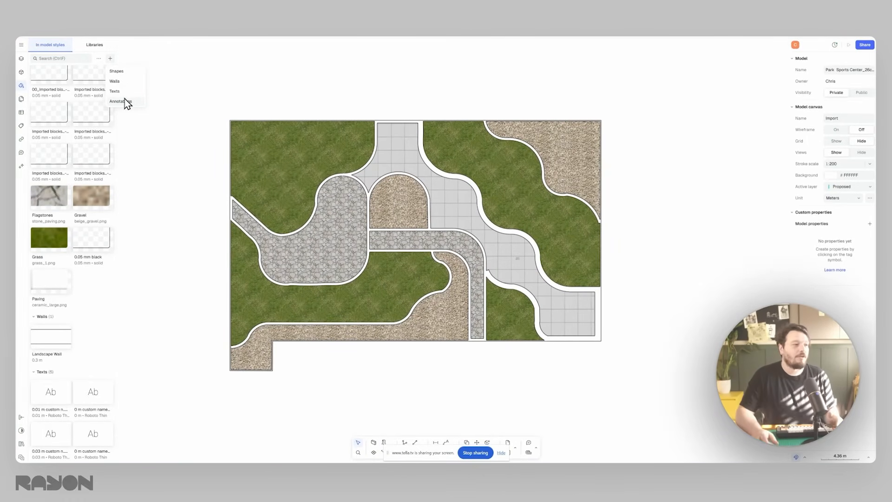
pyautogui.click(122, 72)
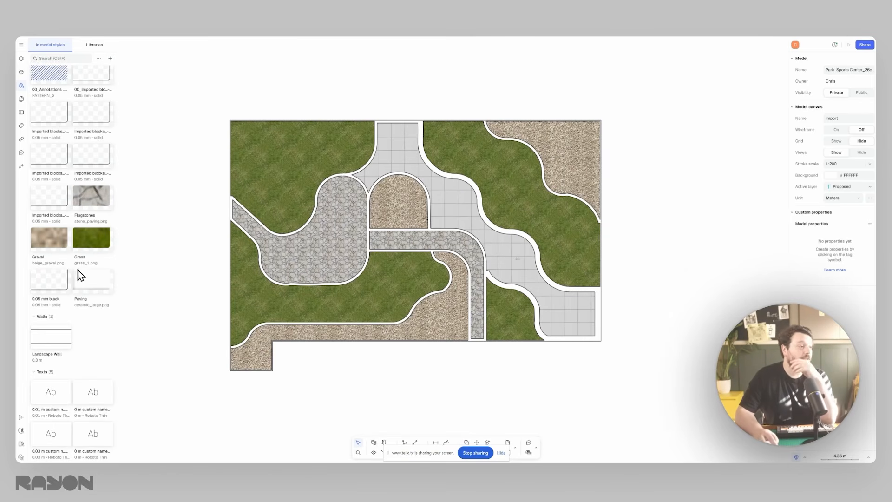
pyautogui.scroll(5, 60, 277)
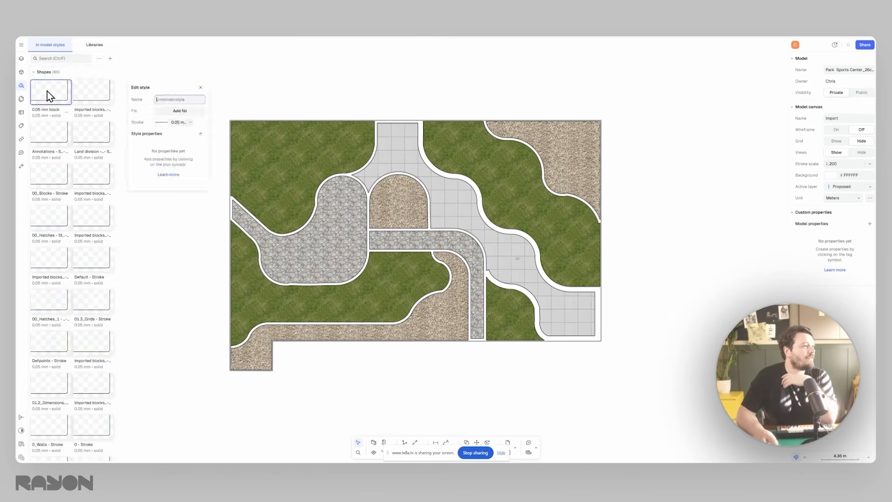
pyautogui.click(171, 100)
pyautogui.write('Timber Deck')
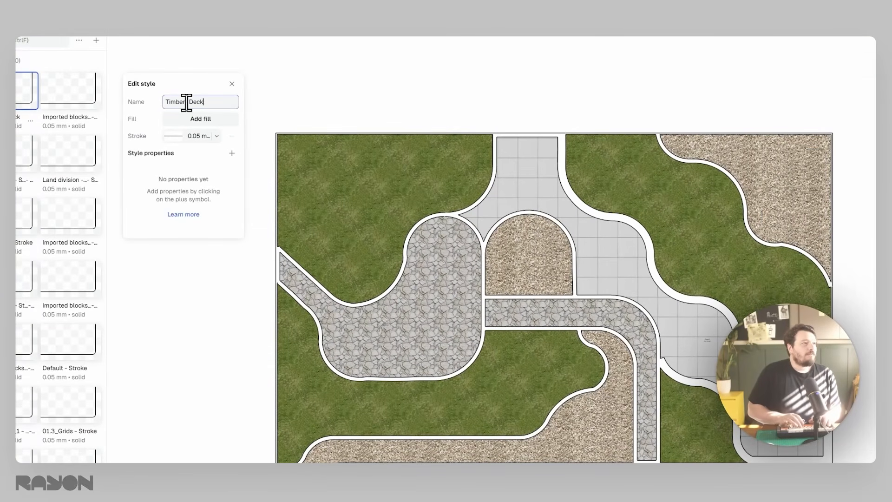
# - Give the Timbert Decking style a texture fill using the Rustique Parquet pattern
pyautogui.click(180, 119)
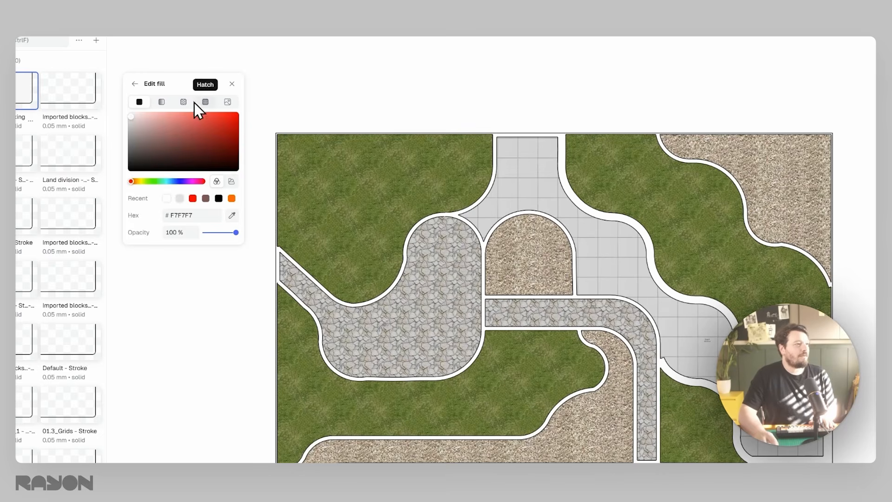
pyautogui.click(186, 102)
pyautogui.scroll(-10, 234, 311)
pyautogui.scroll(3, 234, 311)
pyautogui.click(228, 364)
# - Set the parquet texture's scale to 2x and open its filter settings
pyautogui.click(204, 215)
pyautogui.click(316, 200)
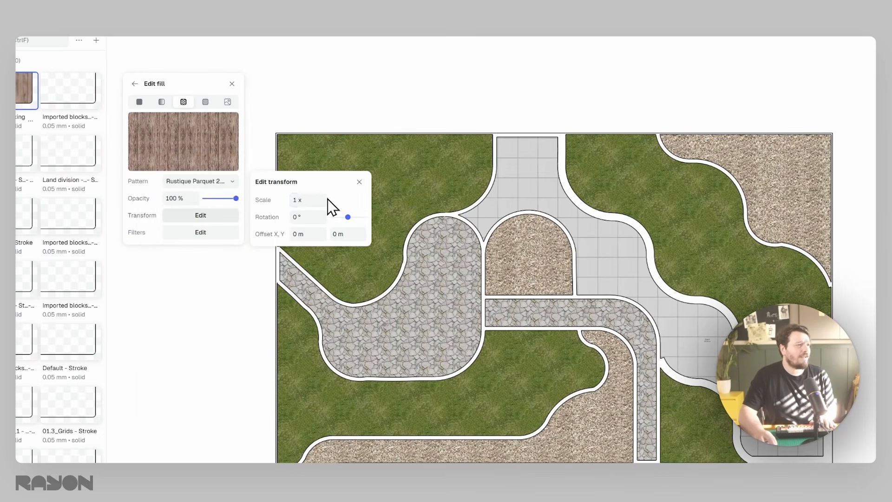
pyautogui.write('2')
pyautogui.press('Return')
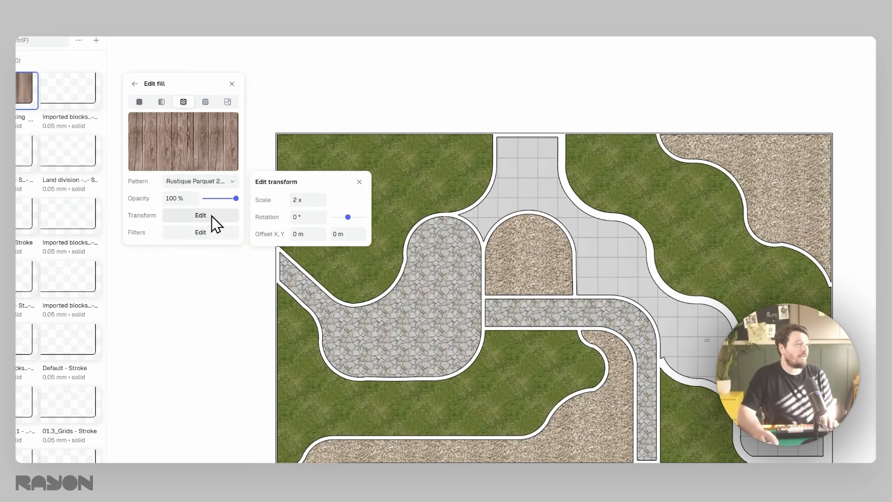
pyautogui.click(210, 233)
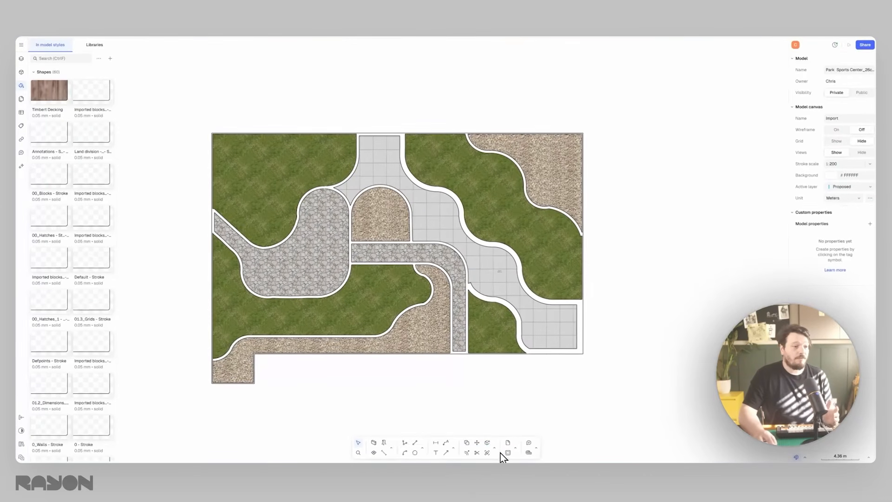
# - Draw a circle about 6.5 m in diameter on the upper-left grass area using the Timbert Decking style
pyautogui.click(416, 451)
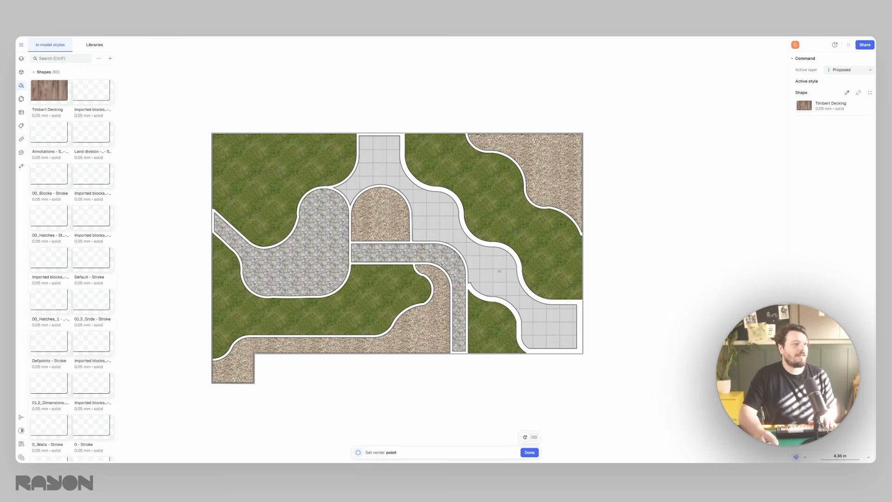
pyautogui.click(261, 171)
pyautogui.click(290, 168)
pyautogui.click(283, 108)
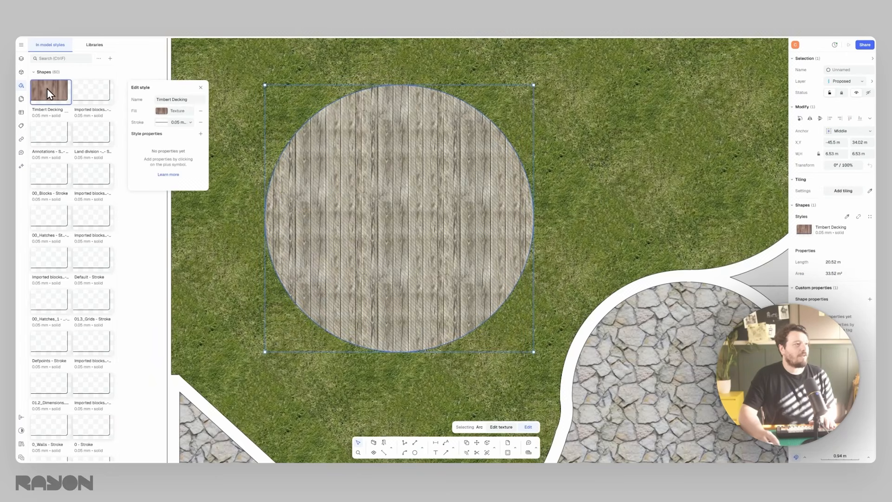
# - Set the Timbert Decking texture's scale to 1.5x and its rotation to 90°
pyautogui.click(185, 119)
pyautogui.click(184, 175)
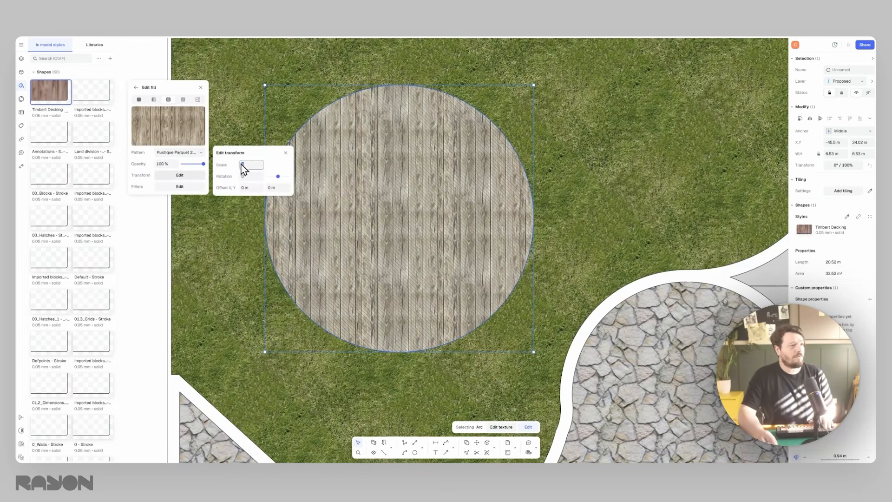
pyautogui.write('.5 x')
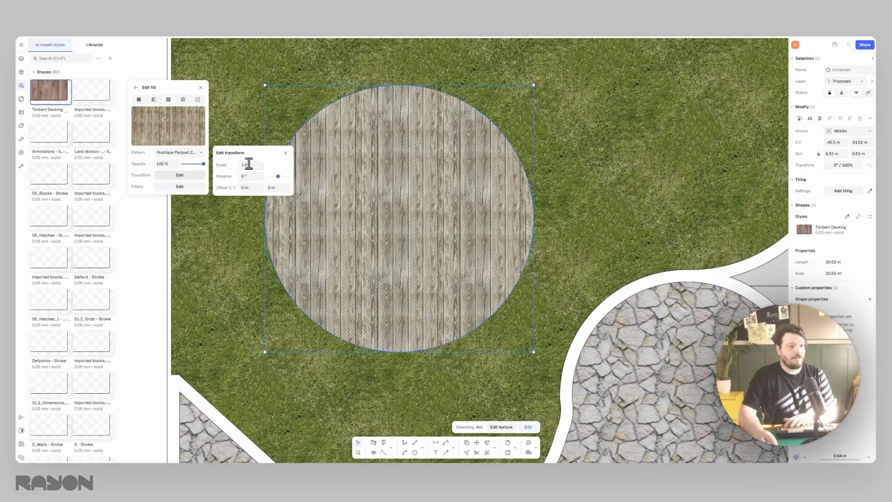
pyautogui.press('Return')
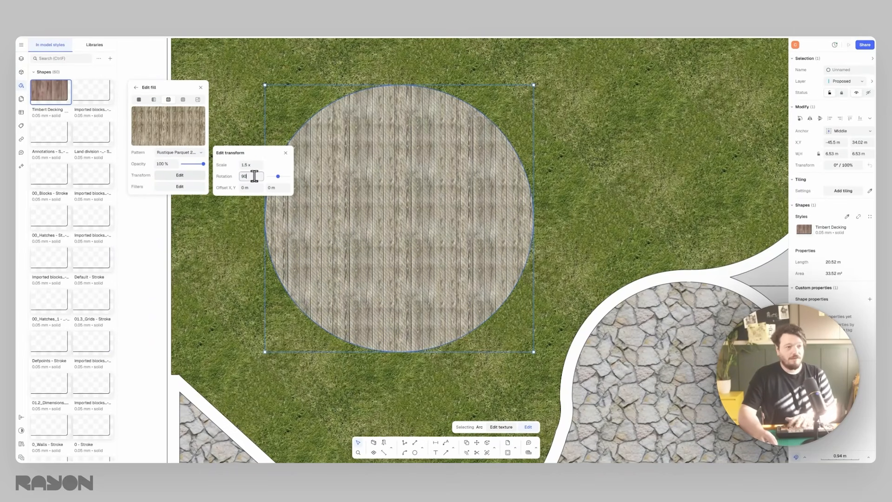
pyautogui.press('Return')
pyautogui.click(549, 233)
pyautogui.scroll(-10, 464, 214)
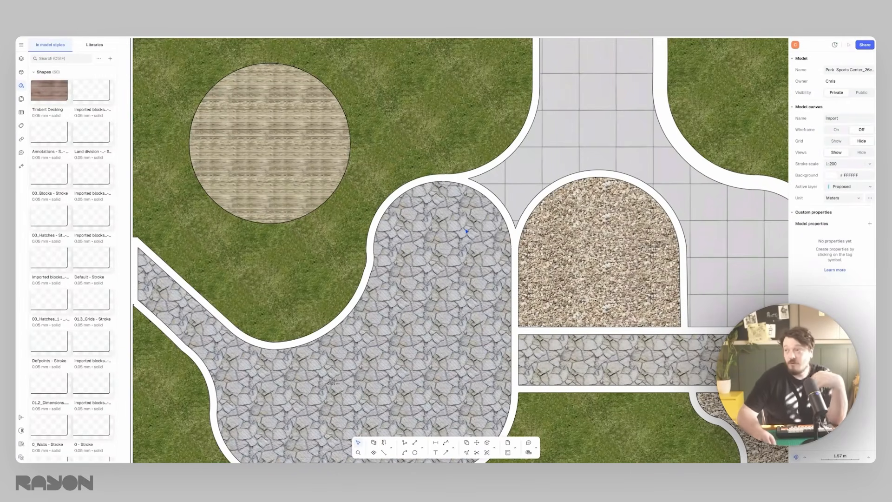
pyautogui.scroll(-5, 529, 366)
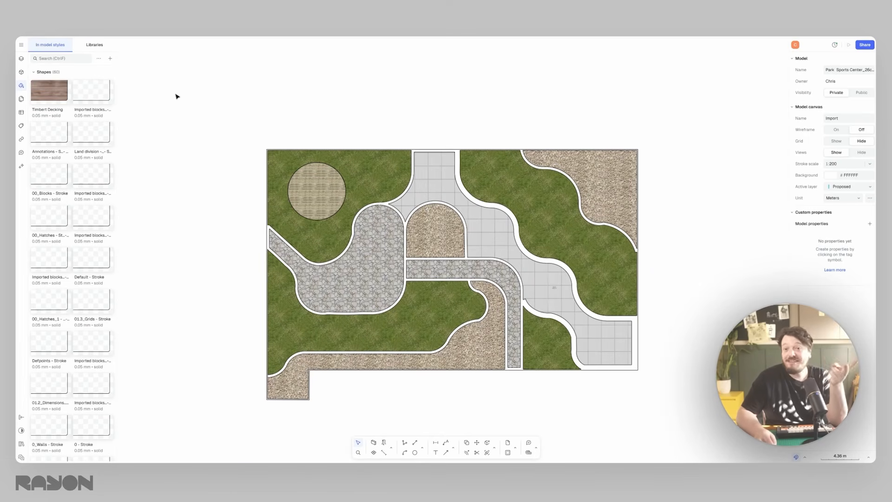
# - Open the block libraries, collapse the general blocks list and look through the Rayon library categories
pyautogui.click(20, 73)
pyautogui.click(94, 45)
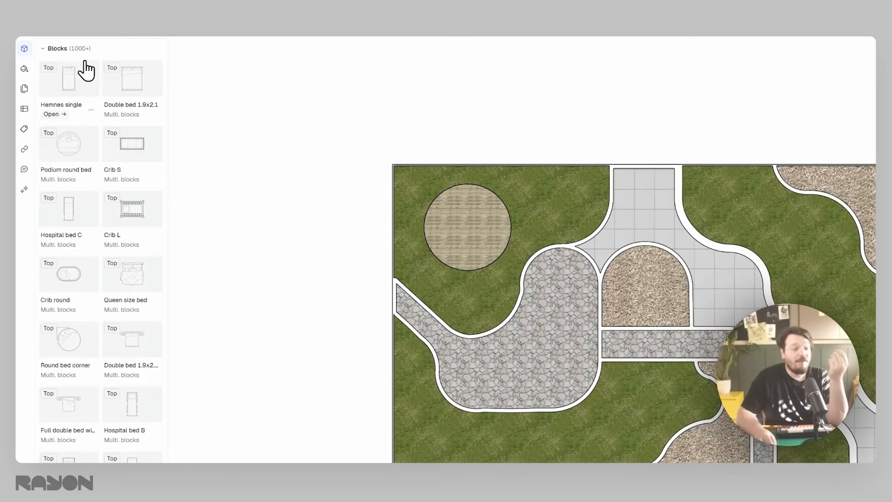
pyautogui.click(58, 48)
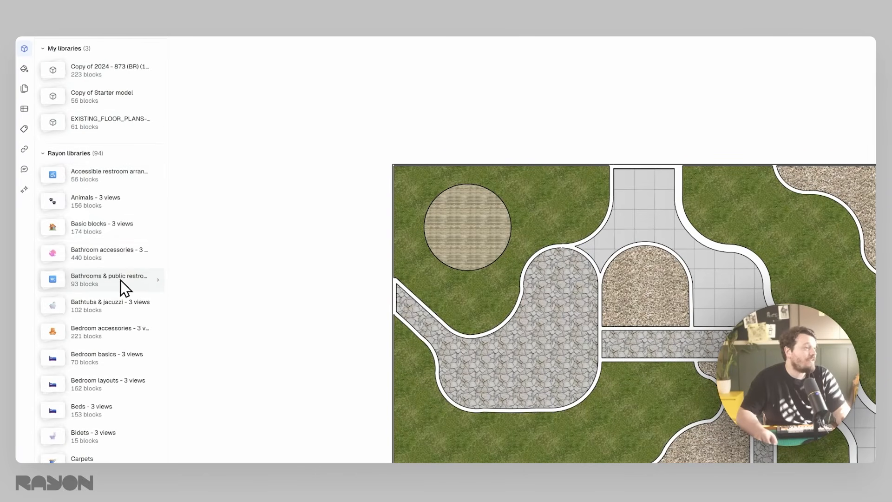
pyautogui.scroll(-2, 103, 145)
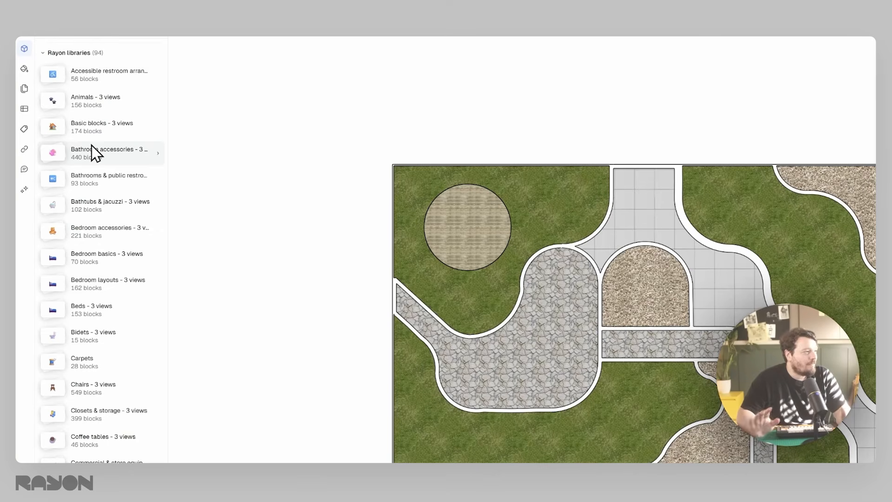
pyautogui.scroll(-5, 103, 235)
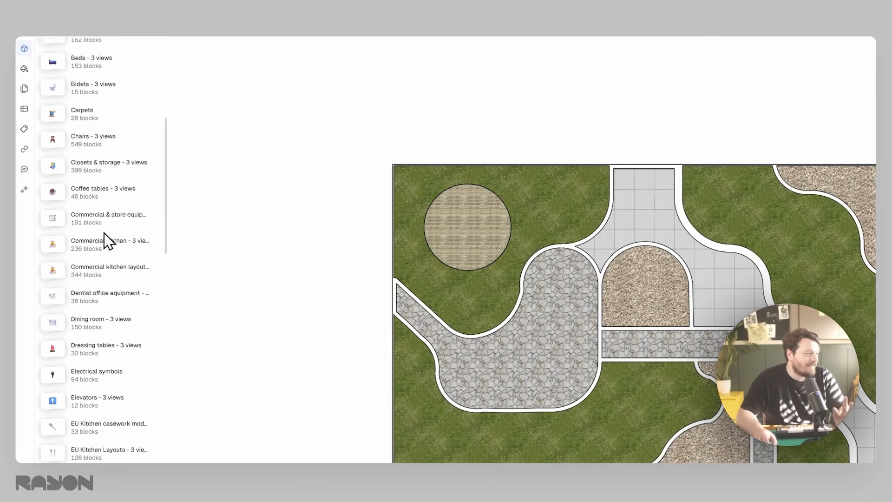
pyautogui.scroll(-7, 105, 240)
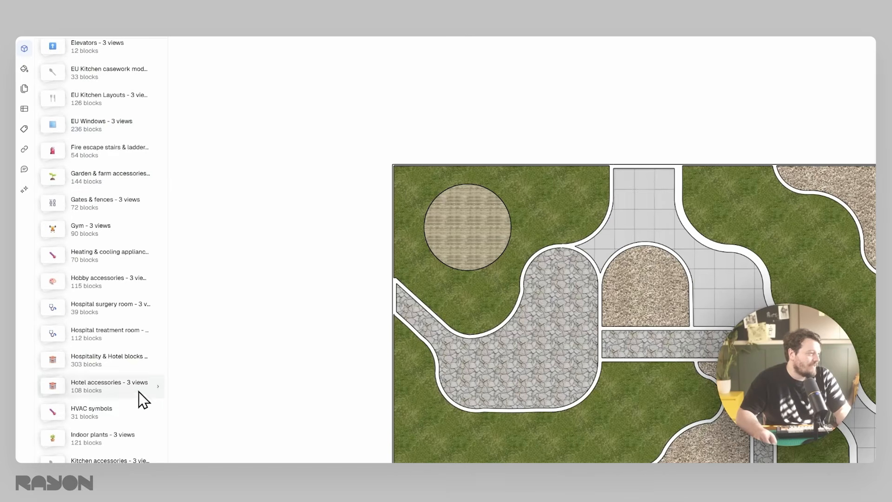
pyautogui.scroll(-6, 126, 379)
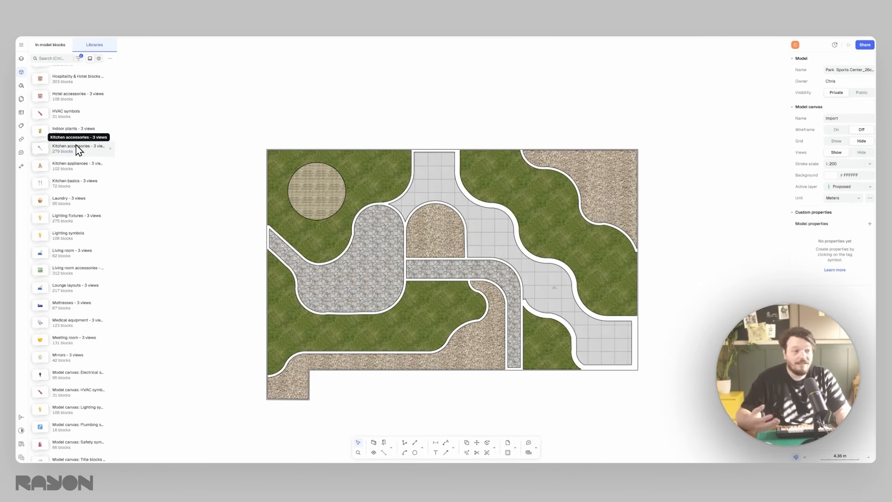
pyautogui.scroll(8, 90, 152)
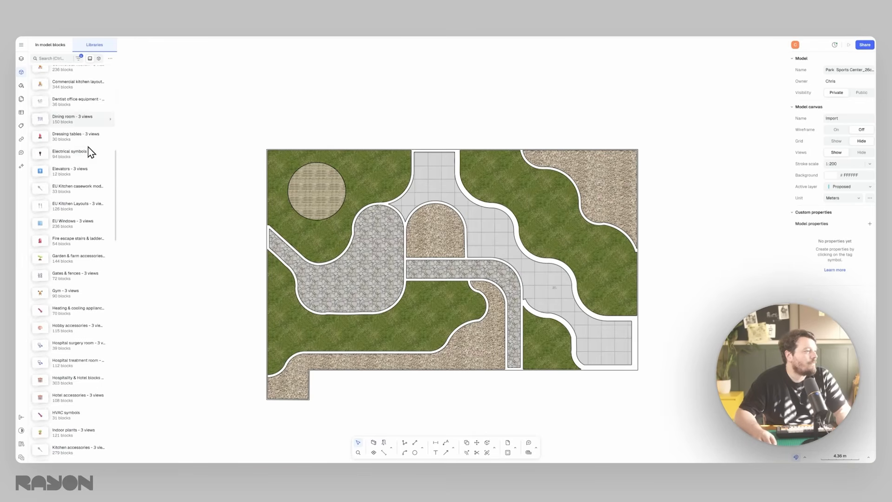
# - Open the Garden & farm accessories library and look through its blocks
pyautogui.click(110, 261)
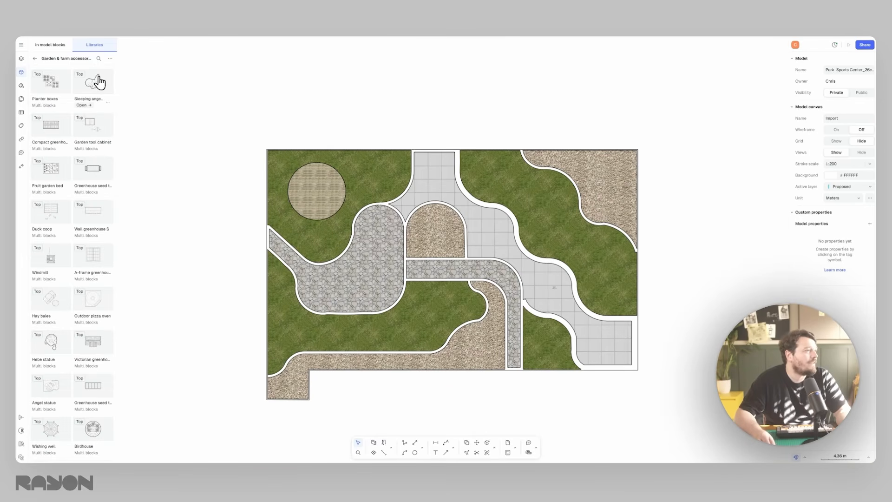
pyautogui.scroll(-5, 93, 159)
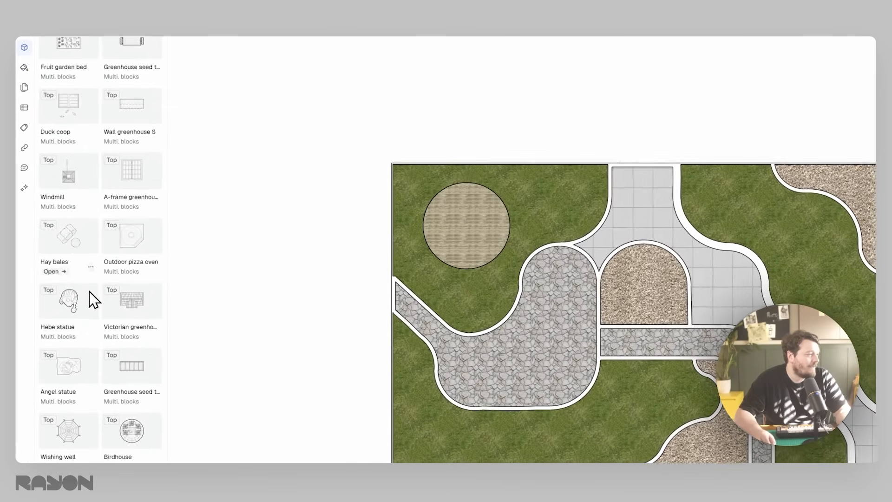
pyautogui.scroll(-2, 121, 214)
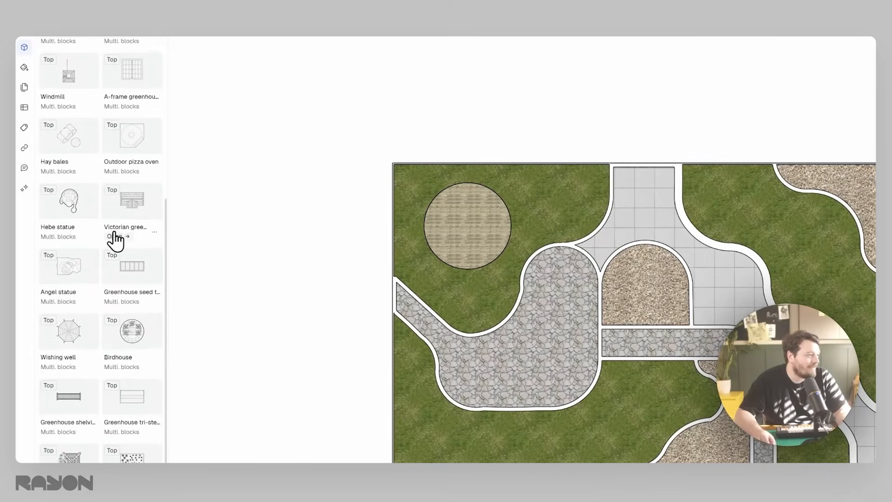
pyautogui.scroll(-3, 139, 316)
pyautogui.scroll(-10, 132, 320)
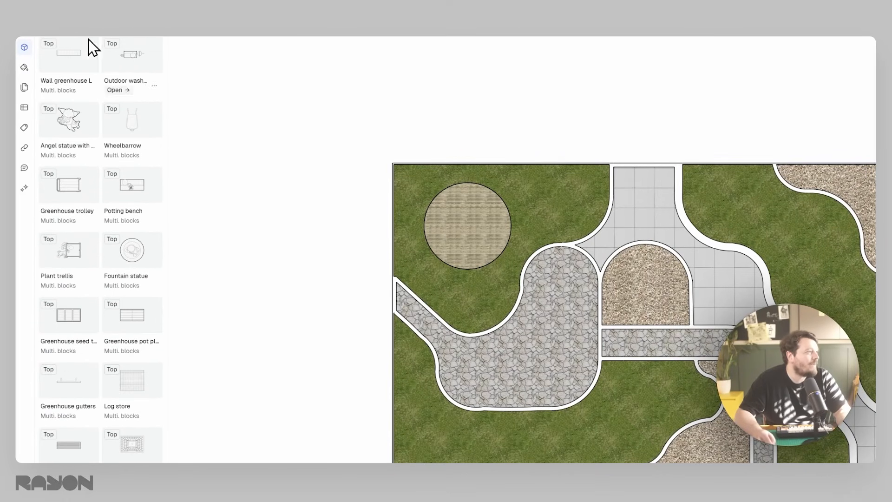
# - Return to the library list and open the library containing fountains, trees, square benches and picnic tables
pyautogui.click(51, 41)
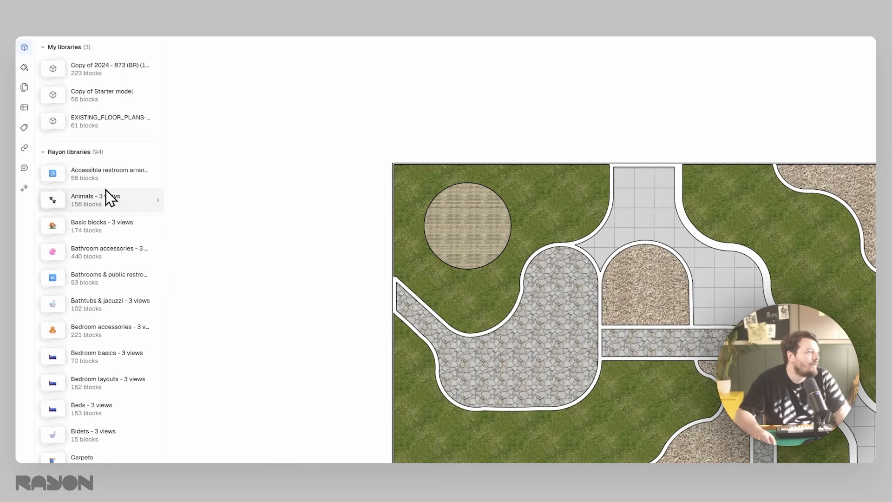
pyautogui.scroll(-10, 105, 190)
pyautogui.scroll(-15, 105, 189)
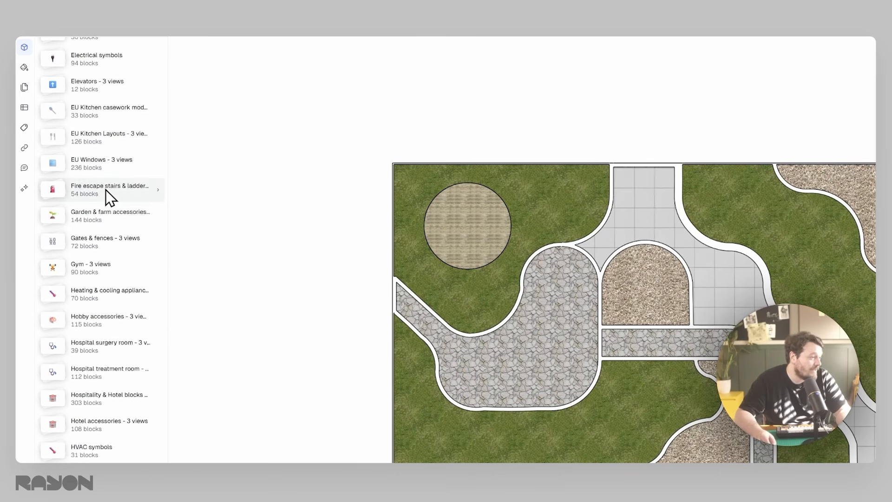
pyautogui.scroll(-15, 105, 195)
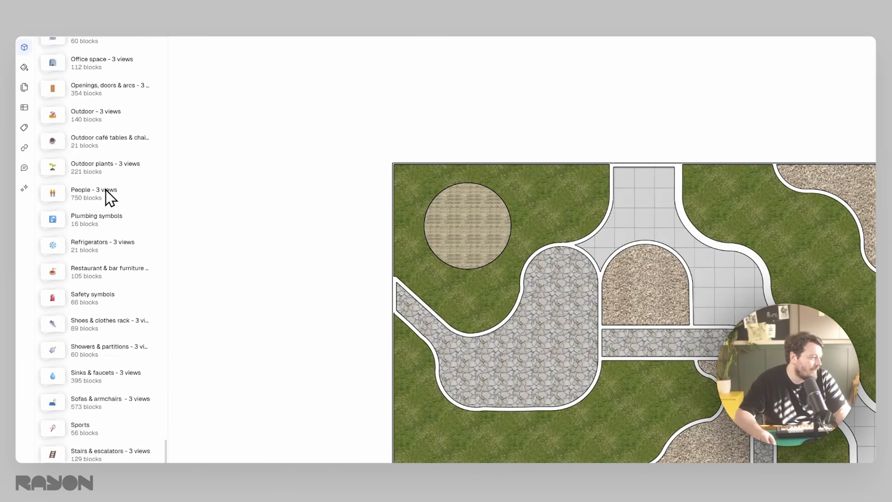
pyautogui.scroll(-5, 105, 194)
pyautogui.click(153, 453)
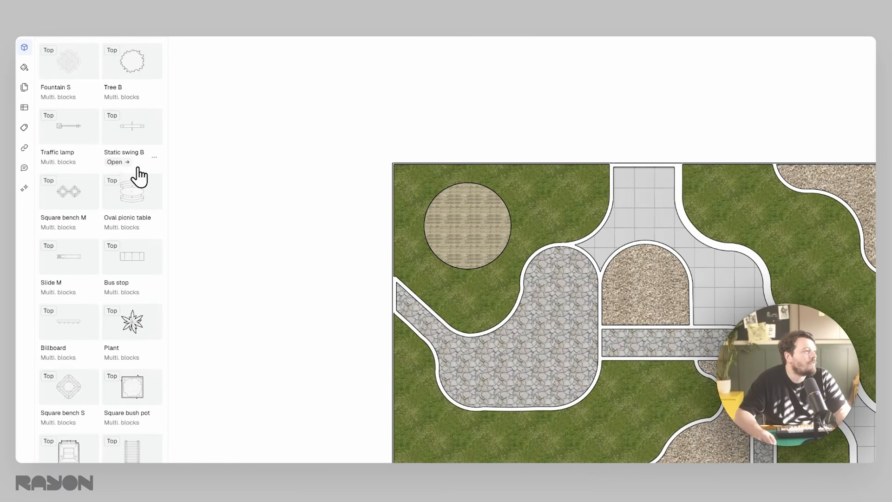
# - Browse the Urban landscape library and place the Tree B top view in the empty area above the plan
pyautogui.scroll(-4, 140, 203)
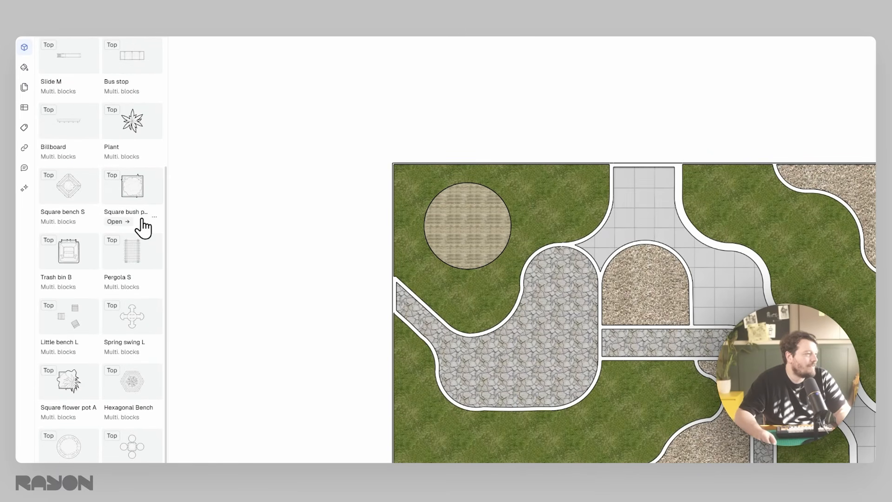
pyautogui.scroll(-3, 155, 339)
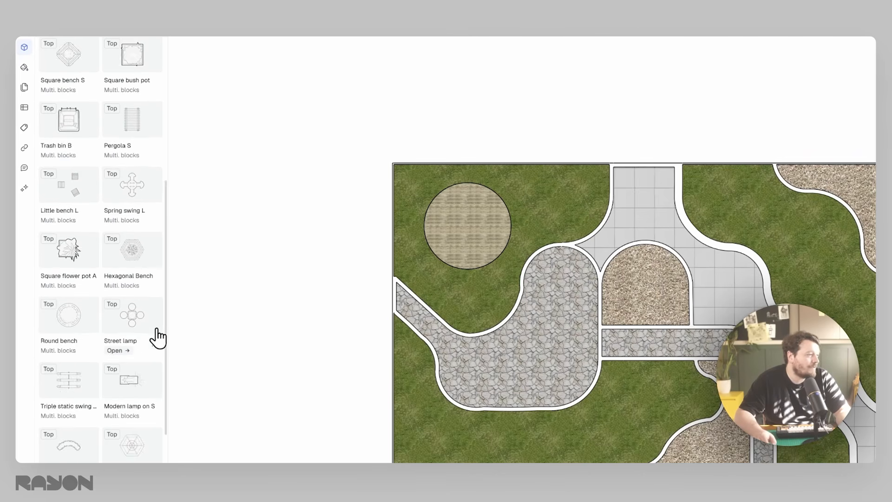
pyautogui.scroll(-3, 92, 326)
pyautogui.scroll(-10, 92, 328)
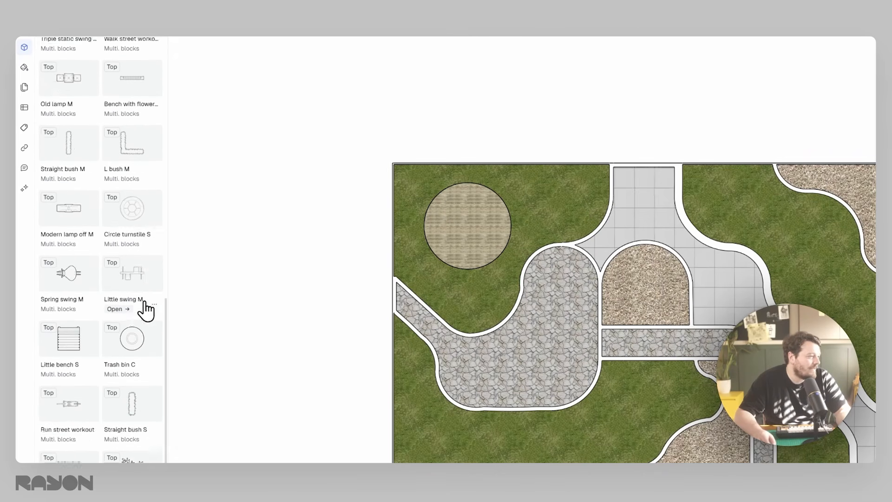
pyautogui.scroll(20, 86, 284)
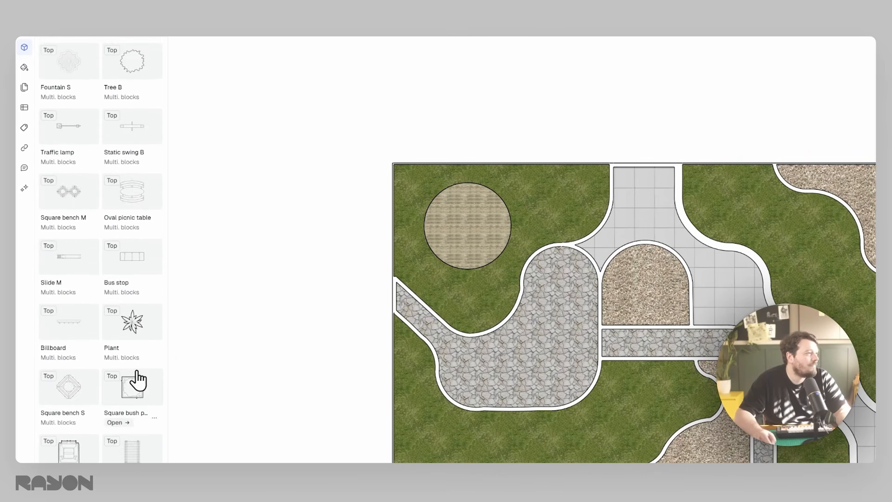
pyautogui.click(135, 60)
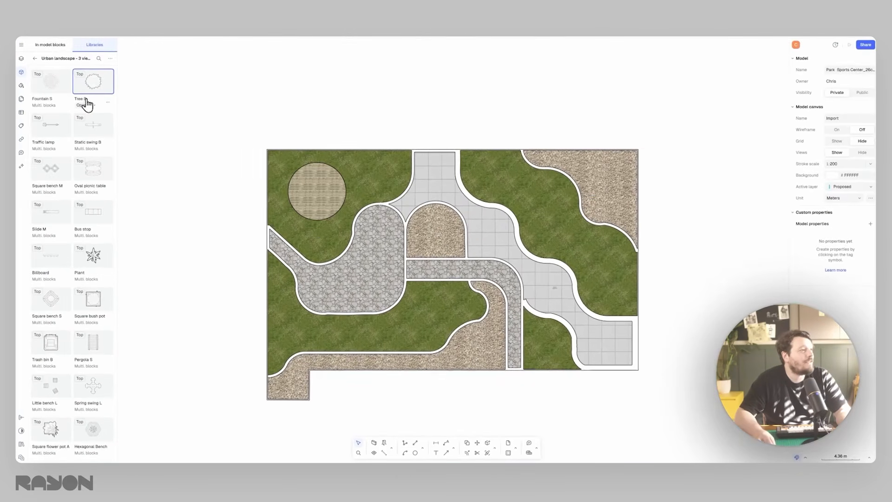
pyautogui.scroll(10, 418, 129)
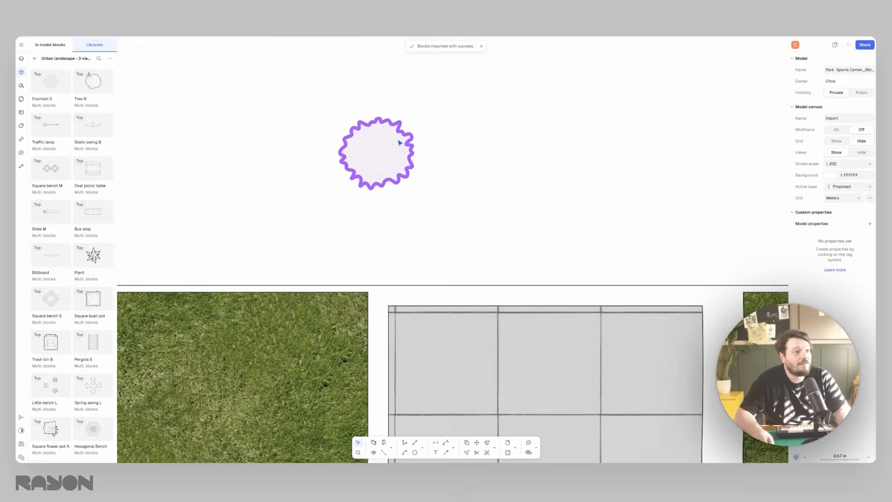
pyautogui.click(400, 141)
pyautogui.scroll(-3, 400, 140)
# - Scale the Tree B top view to 238%, reposition it and place the tree's front and side views beside it
pyautogui.moveTo(407, 168); pyautogui.dragTo(468, 226)
pyautogui.click(500, 159)
pyautogui.click(442, 183)
pyautogui.moveTo(442, 183); pyautogui.dragTo(283, 128)
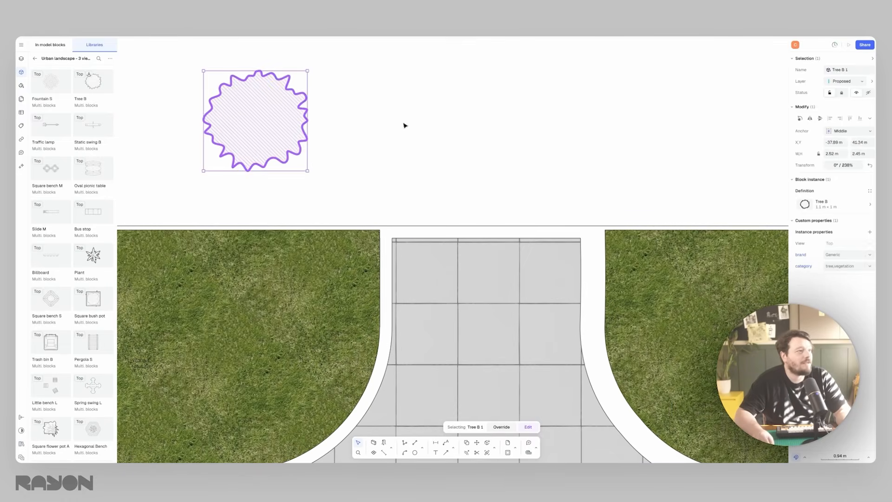
pyautogui.click(364, 126)
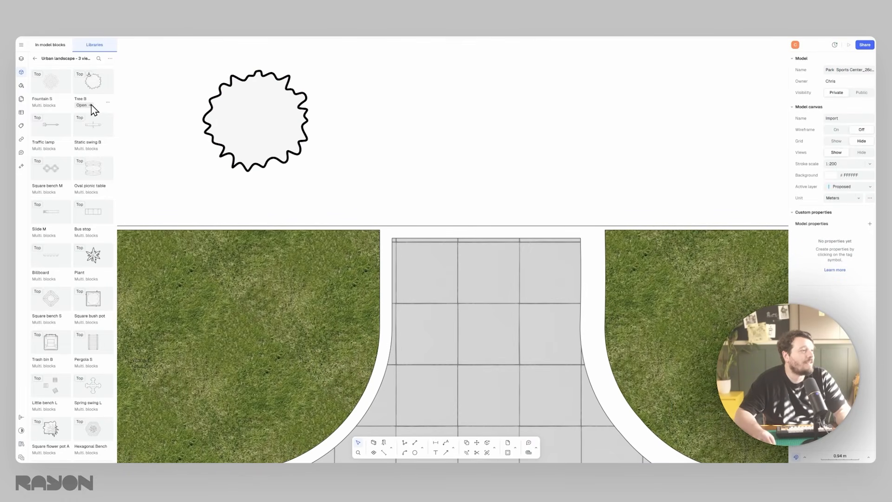
pyautogui.click(91, 105)
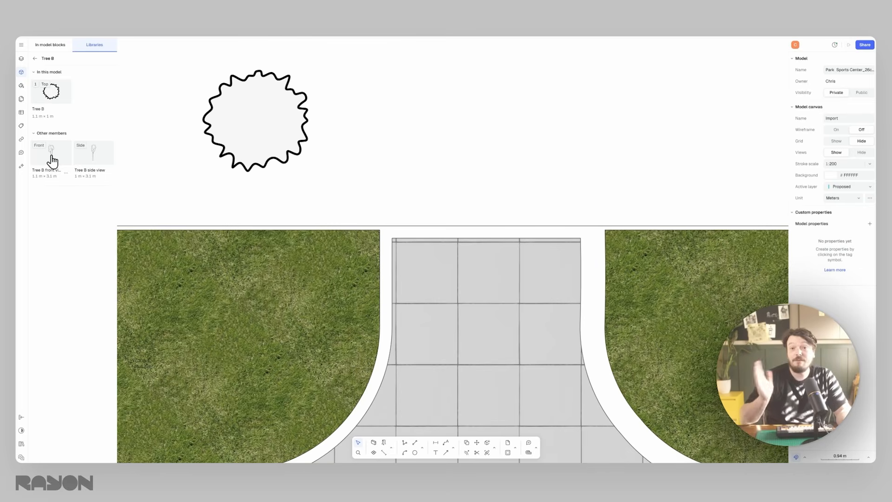
pyautogui.moveTo(52, 161); pyautogui.dragTo(246, 180)
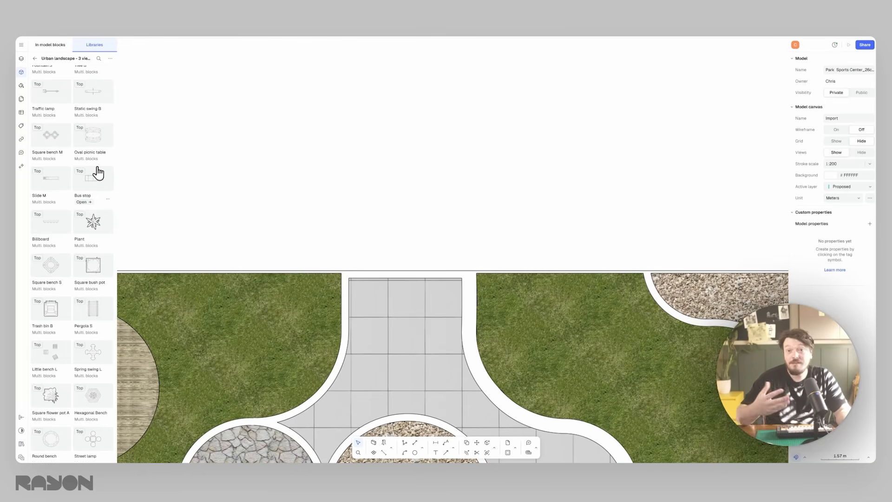
# - Place the Oval picnic table's top, side and front views in a row above the plan and inspect them
pyautogui.moveTo(100, 134); pyautogui.dragTo(386, 198)
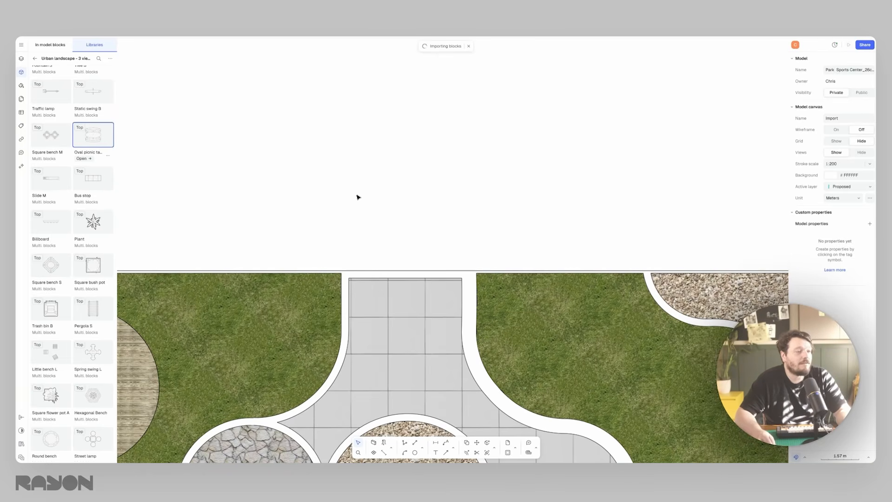
pyautogui.moveTo(387, 196); pyautogui.dragTo(293, 165)
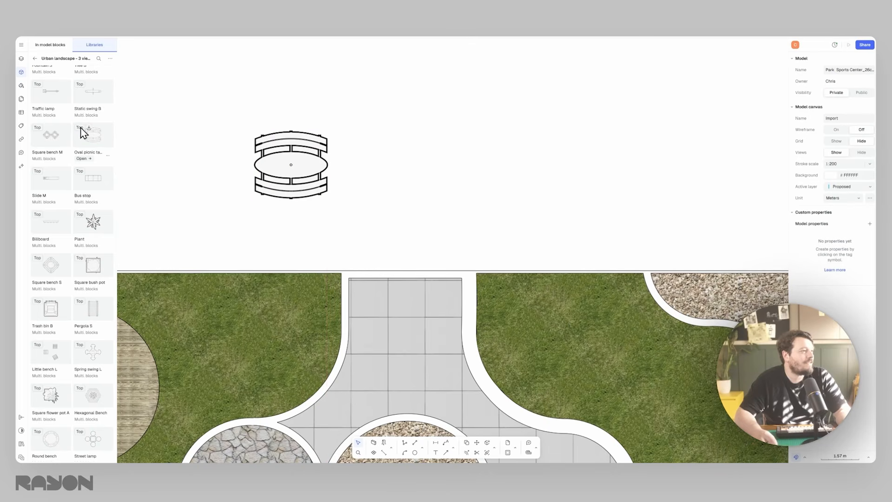
pyautogui.click(83, 158)
pyautogui.moveTo(49, 154); pyautogui.dragTo(399, 172)
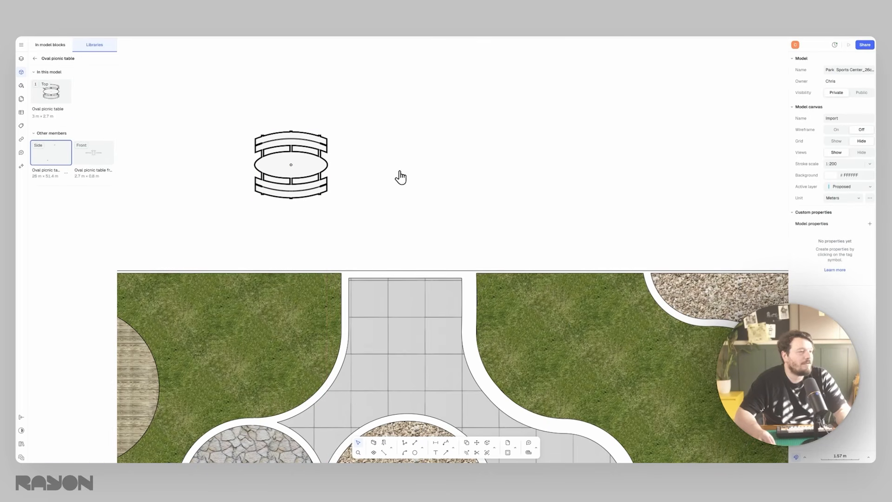
pyautogui.moveTo(93, 152); pyautogui.dragTo(518, 173)
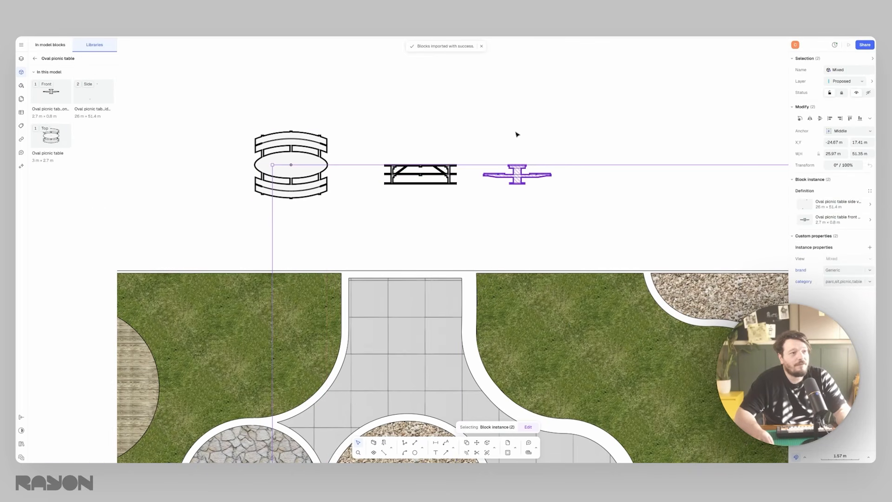
pyautogui.click(517, 134)
pyautogui.scroll(5, 500, 155)
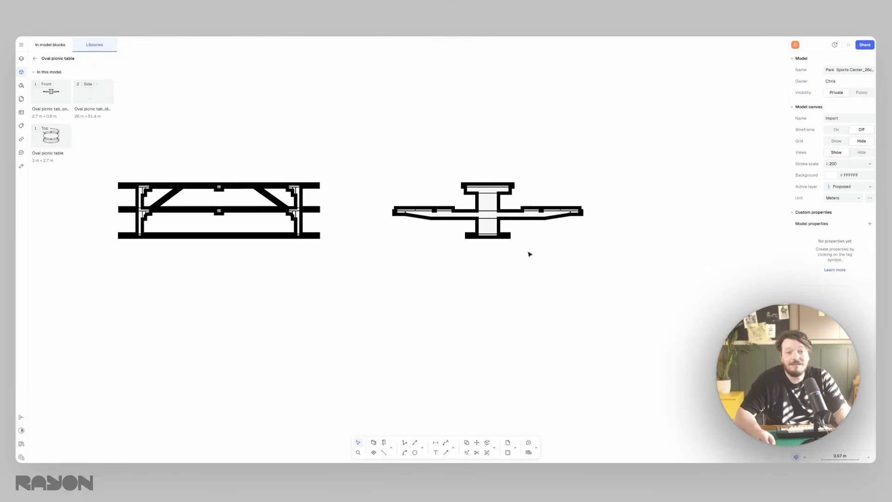
pyautogui.scroll(-6, 531, 255)
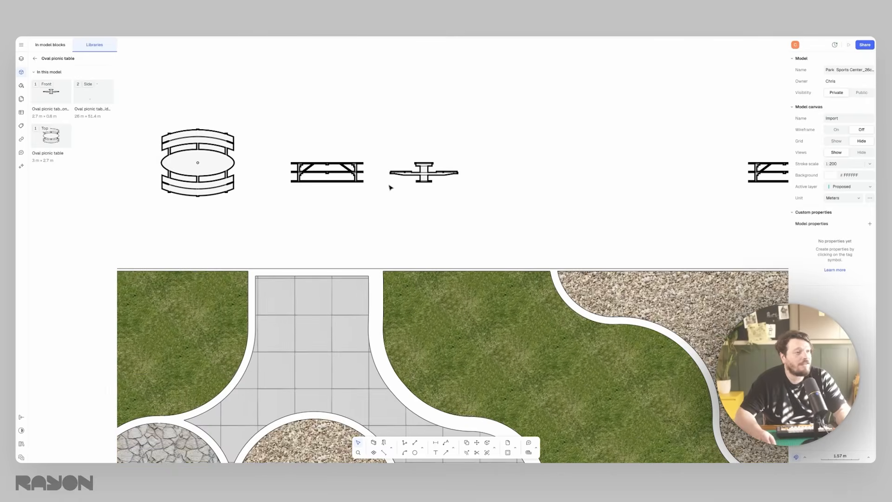
pyautogui.scroll(-3, 385, 193)
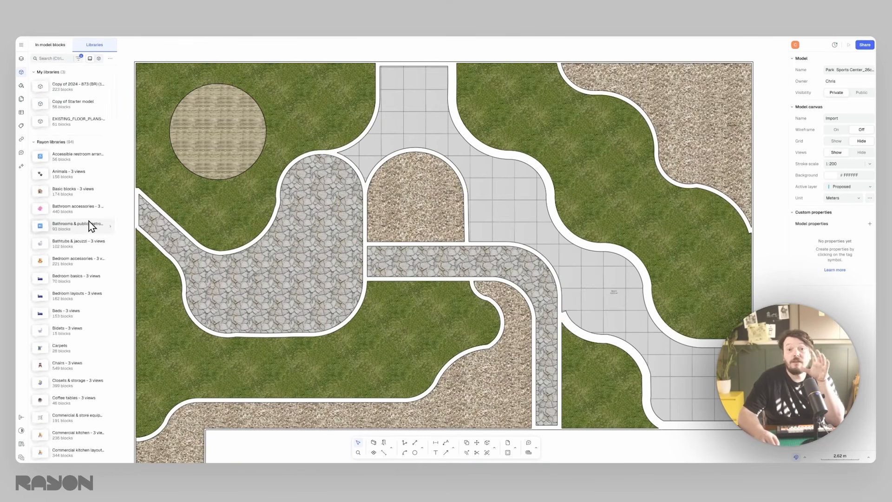
# - Look through the block library categories and open the Vegetation - 3 views library
pyautogui.scroll(-15, 89, 227)
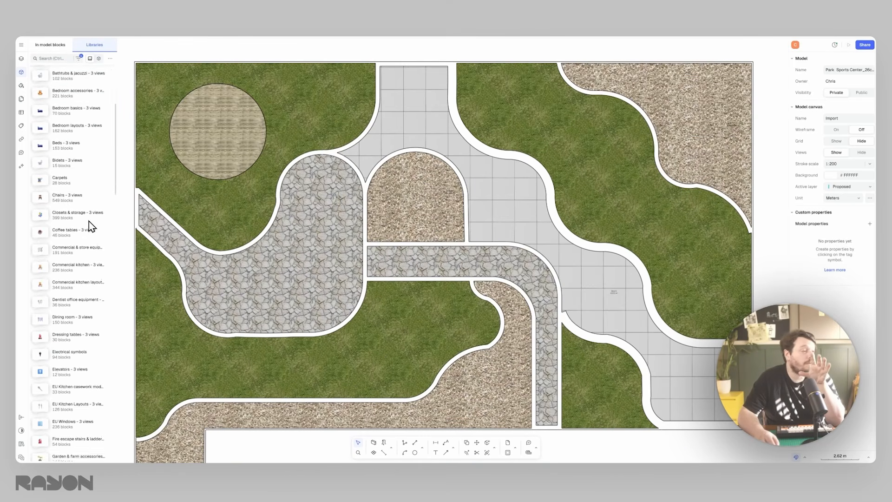
pyautogui.scroll(-10, 90, 227)
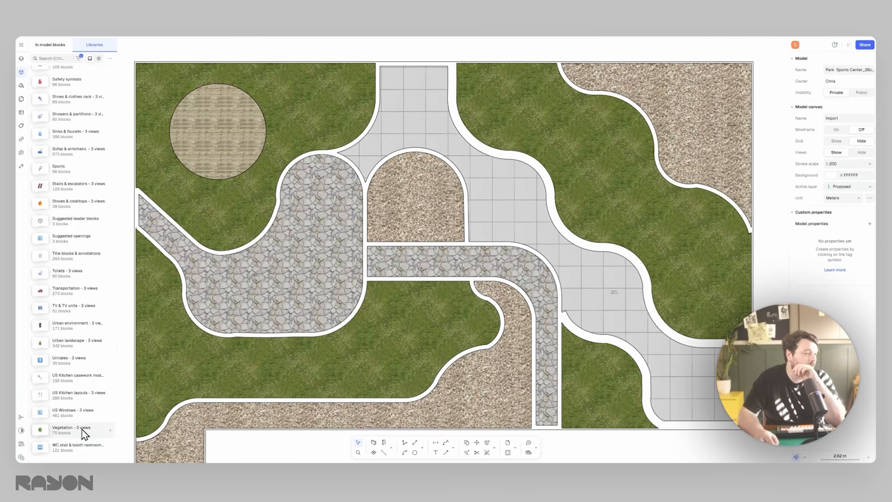
pyautogui.click(110, 431)
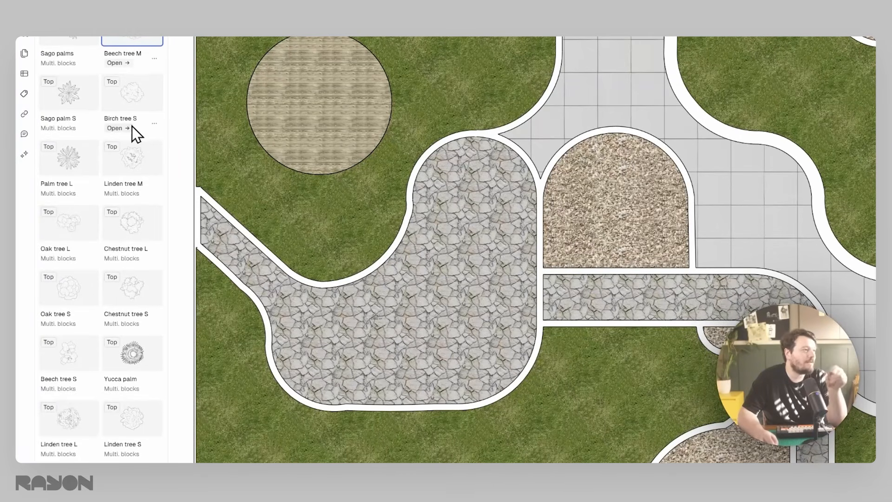
# - Place the Birch tree S top view in the empty area above the plan
pyautogui.moveTo(275, 137); pyautogui.dragTo(352, 306, button='middle')
pyautogui.click(158, 91)
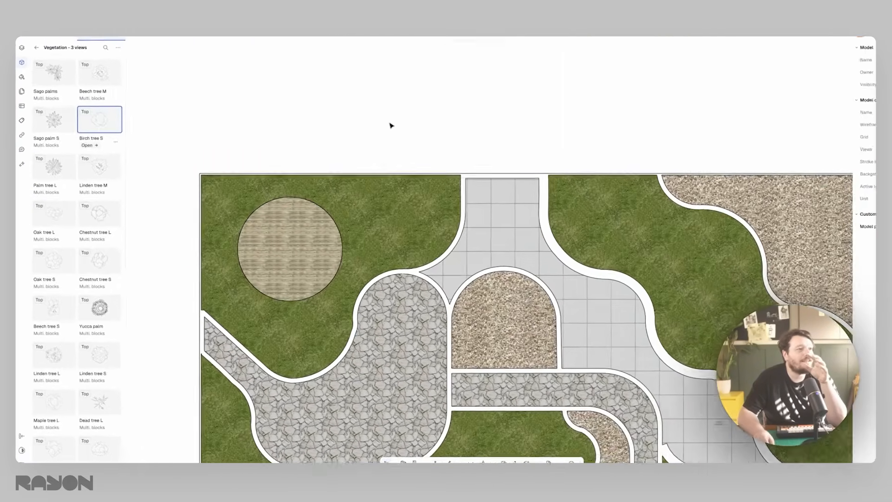
pyautogui.moveTo(391, 124); pyautogui.dragTo(336, 160, button='middle')
pyautogui.click(336, 160)
pyautogui.press('Escape')
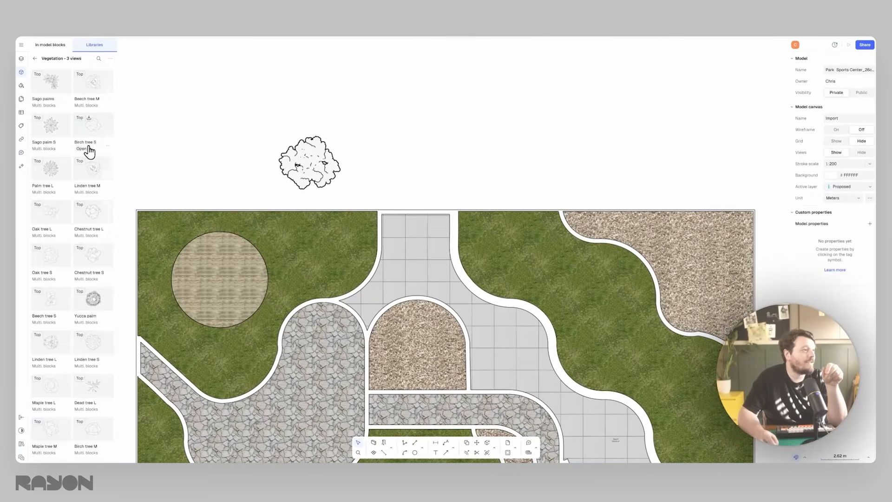
# - Open the Birch tree S views and place its front view beside the top view
pyautogui.click(83, 149)
pyautogui.click(55, 158)
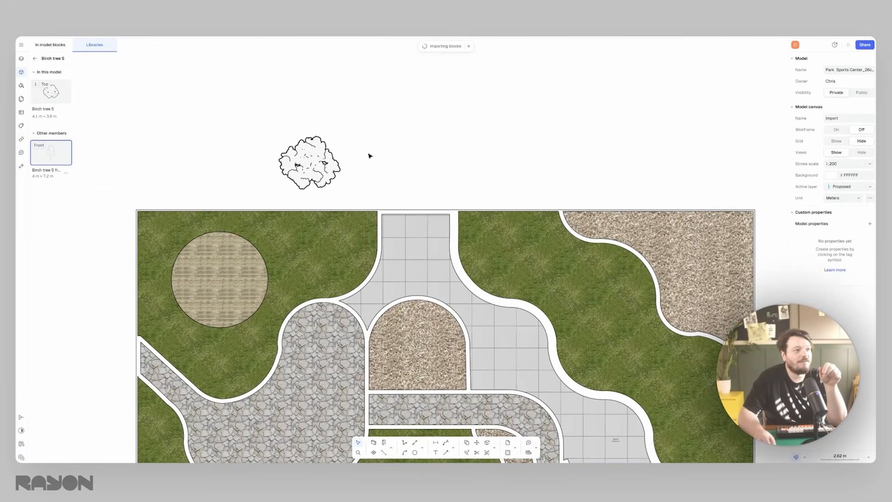
pyautogui.moveTo(371, 155); pyautogui.dragTo(402, 153)
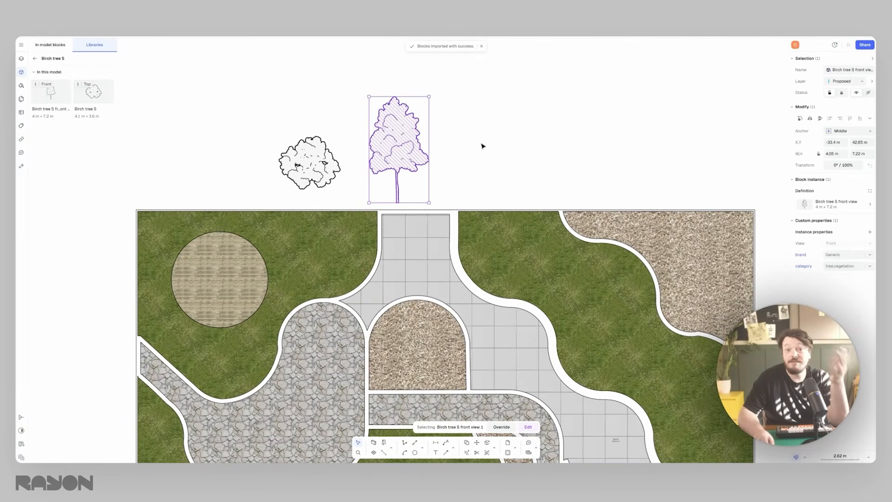
# - Delete the Birch tree S front view and move the top view into the gravel zone at the plan's upper-right corner
pyautogui.moveTo(313, 168); pyautogui.dragTo(309, 151)
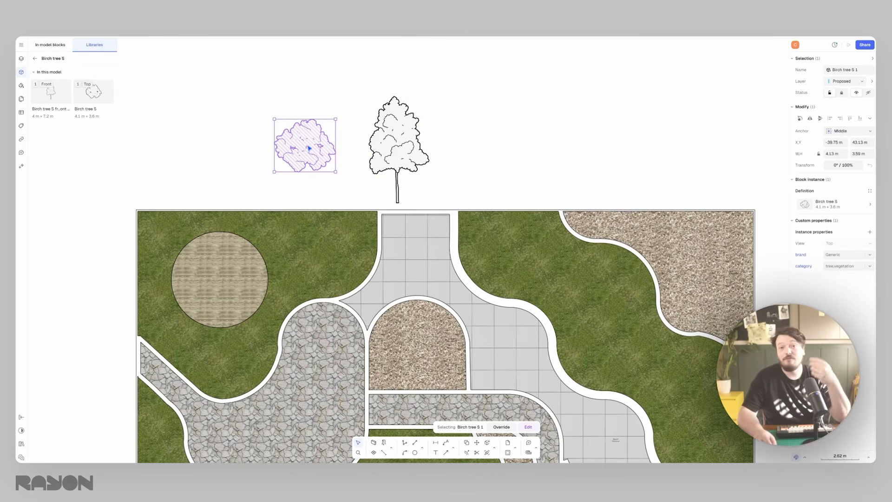
pyautogui.click(418, 145)
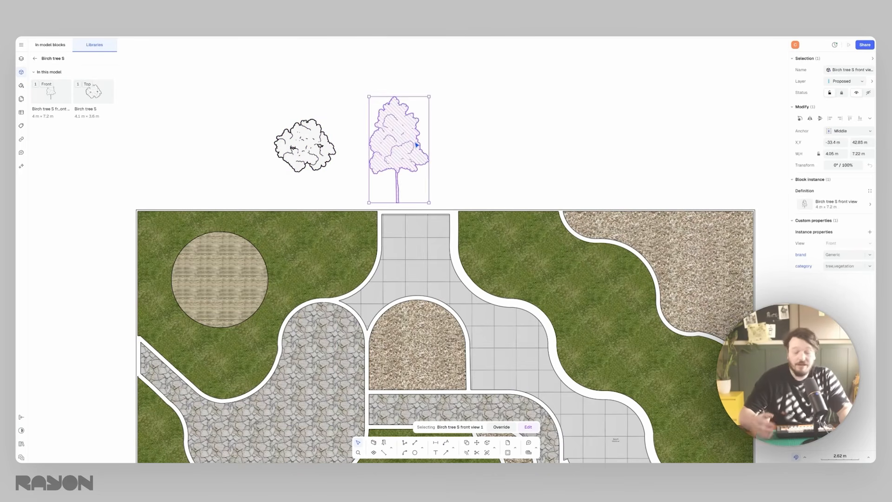
pyautogui.press('Delete')
pyautogui.moveTo(305, 145); pyautogui.dragTo(693, 264)
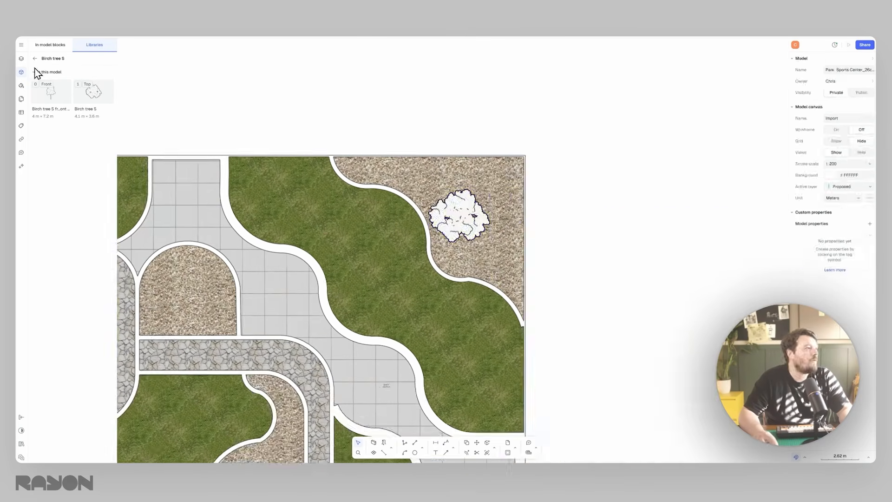
# - Return to the Vegetation library and place Chestnut tree L and Linden tree S around the birch in the gravel zone
pyautogui.click(35, 58)
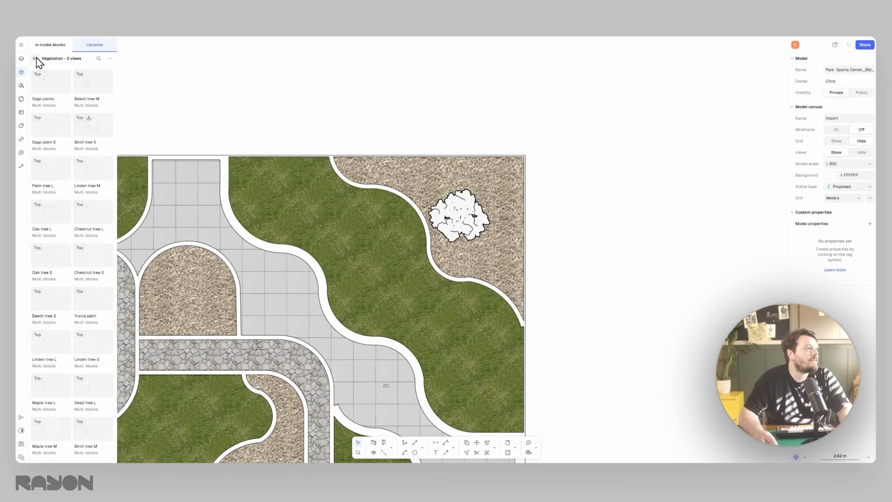
pyautogui.moveTo(99, 214); pyautogui.dragTo(504, 259)
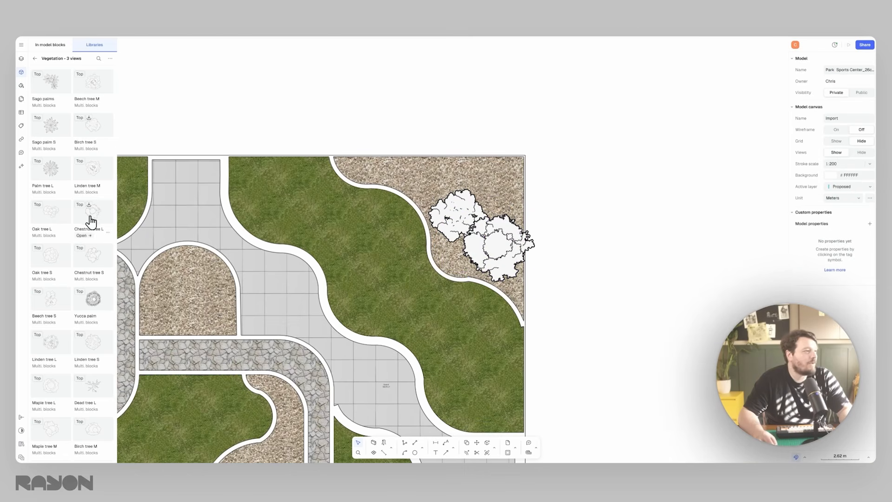
pyautogui.scroll(5, 483, 195)
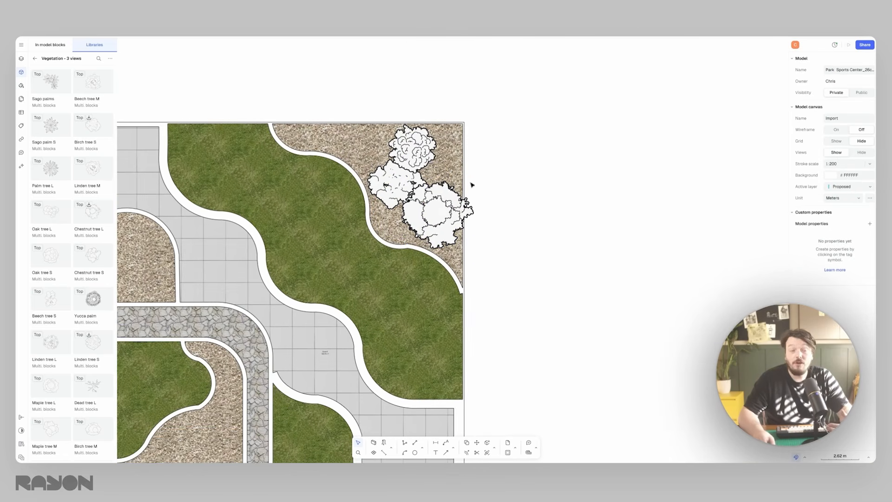
# - Edit the Linden tree S block and change its Style Border & Fill stroke colour to grey #747474
pyautogui.doubleClick(351, 143)
pyautogui.click(348, 144)
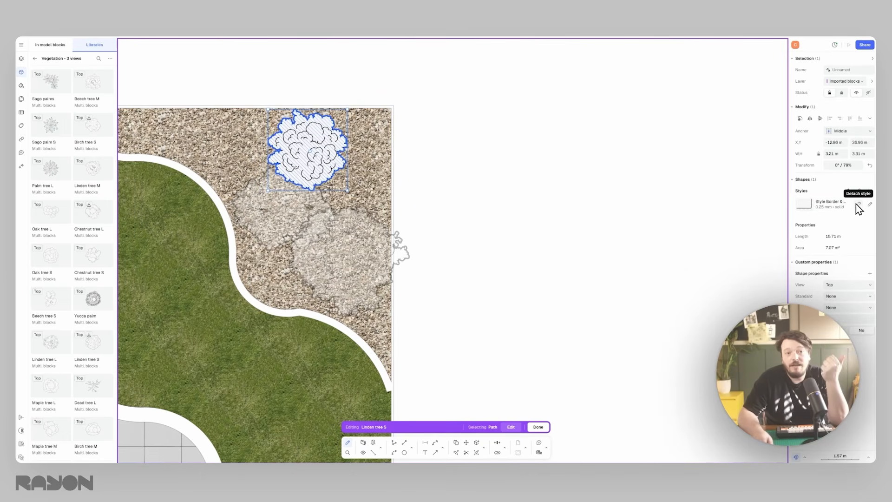
pyautogui.click(844, 210)
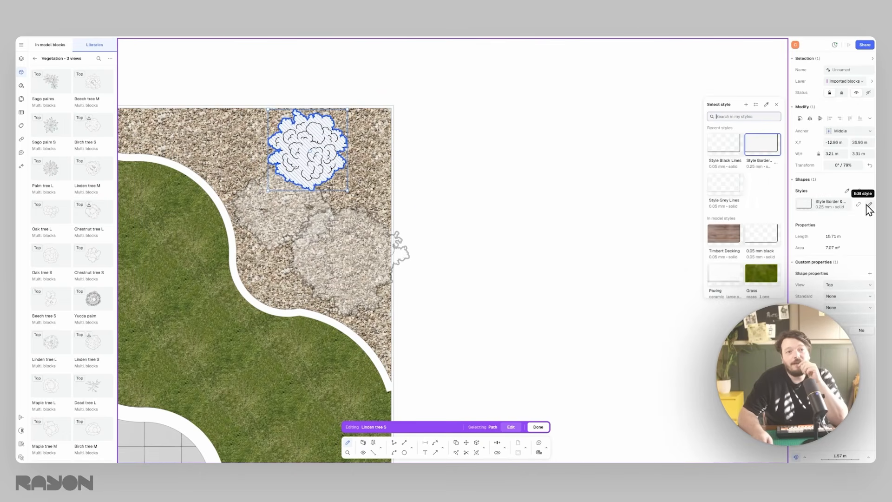
pyautogui.click(868, 204)
pyautogui.click(736, 183)
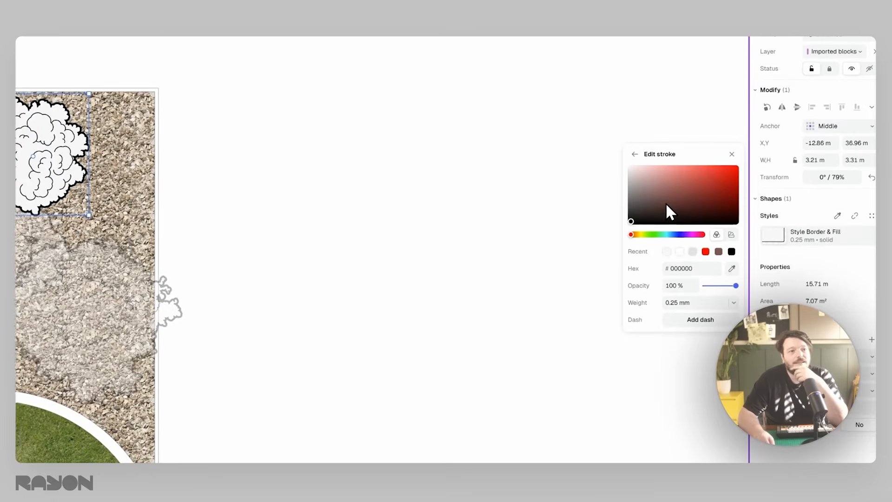
pyautogui.moveTo(624, 205)
pyautogui.mouseDown()
pyautogui.moveTo(640, 202)
pyautogui.moveTo(631, 197)
pyautogui.mouseUp()
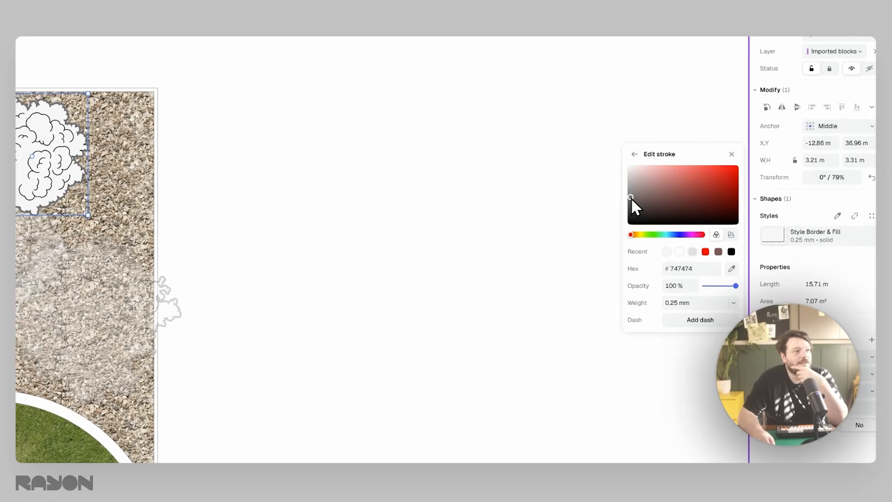
# - Change the fill of the Style Border & Fill style to a pale beige tone and finish editing the Linden tree S block
pyautogui.click(872, 235)
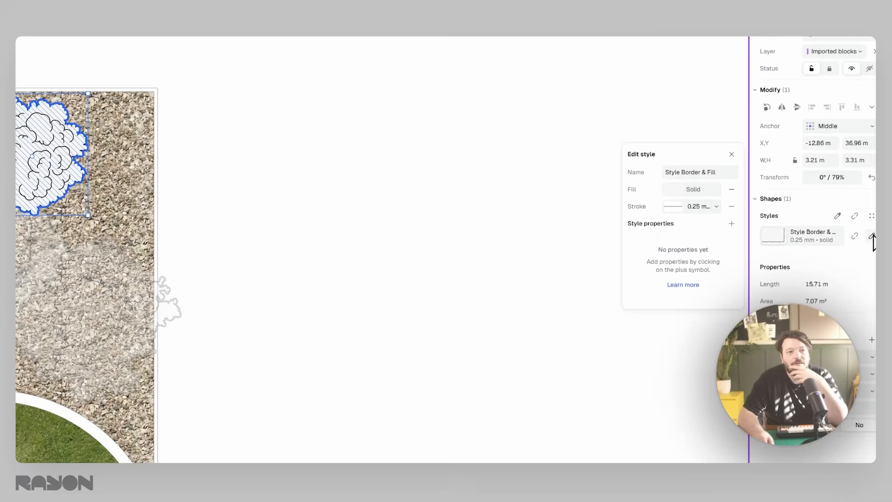
pyautogui.click(631, 188)
pyautogui.click(640, 252)
pyautogui.moveTo(650, 204); pyautogui.dragTo(634, 190)
pyautogui.doubleClick(521, 108)
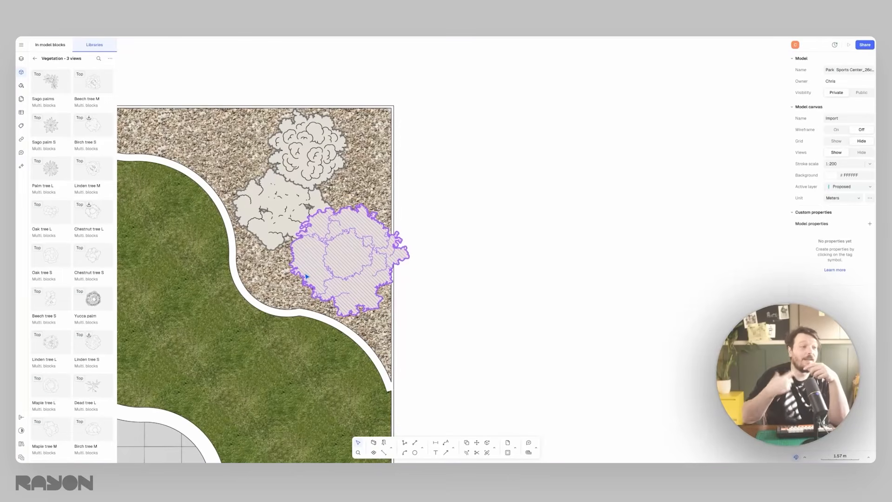
# - Reposition the Chestnut tree L, Linden tree S and neighbouring trees within the gravel zone at the plan's upper-right corner
pyautogui.click(306, 276)
pyautogui.moveTo(306, 276); pyautogui.dragTo(312, 305)
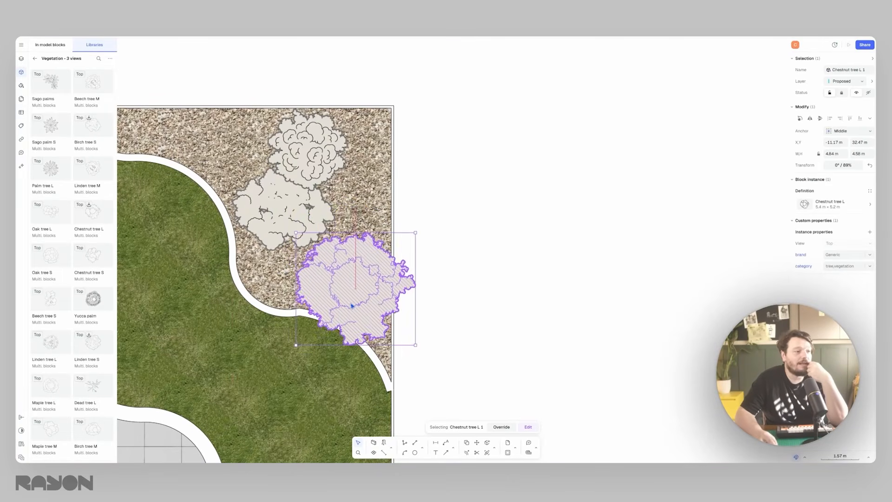
pyautogui.click(268, 219)
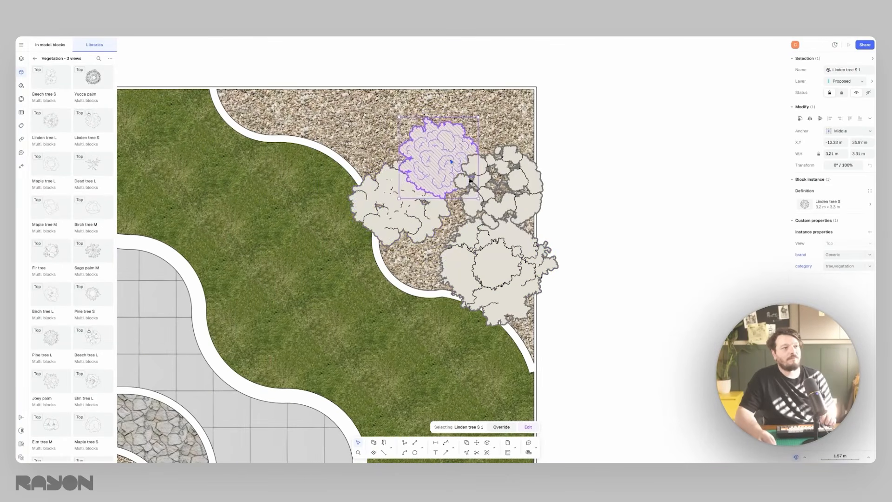
pyautogui.rightClick(387, 200)
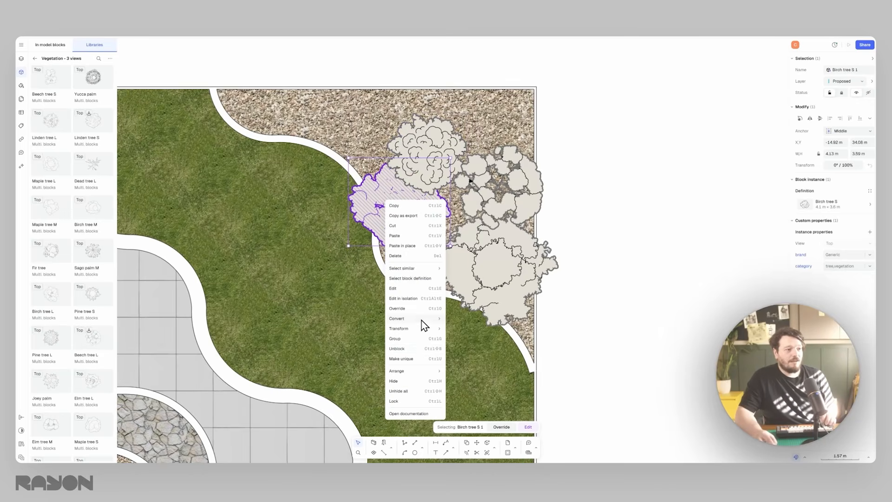
pyautogui.rightClick(374, 196)
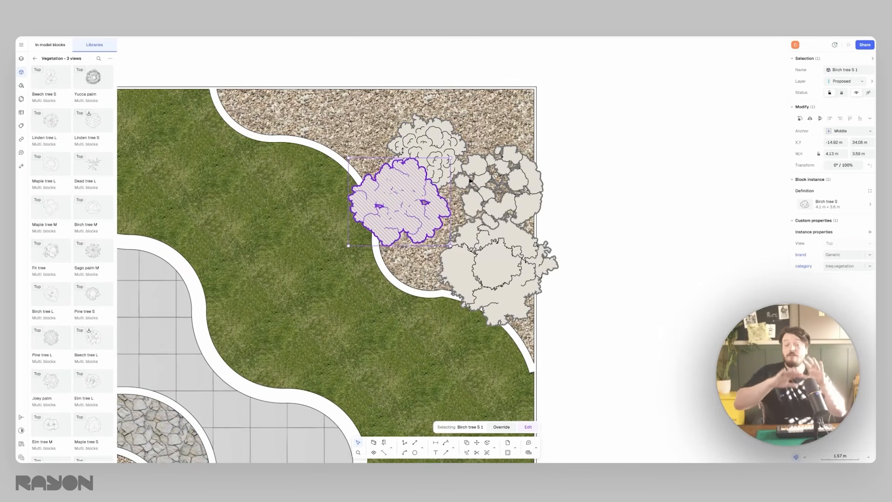
pyautogui.moveTo(427, 145); pyautogui.dragTo(399, 123)
pyautogui.moveTo(500, 185); pyautogui.dragTo(469, 169)
pyautogui.moveTo(512, 255); pyautogui.dragTo(497, 238)
pyautogui.click(573, 208)
pyautogui.scroll(-5, 573, 208)
pyautogui.scroll(-3, 573, 208)
pyautogui.scroll(3, 573, 209)
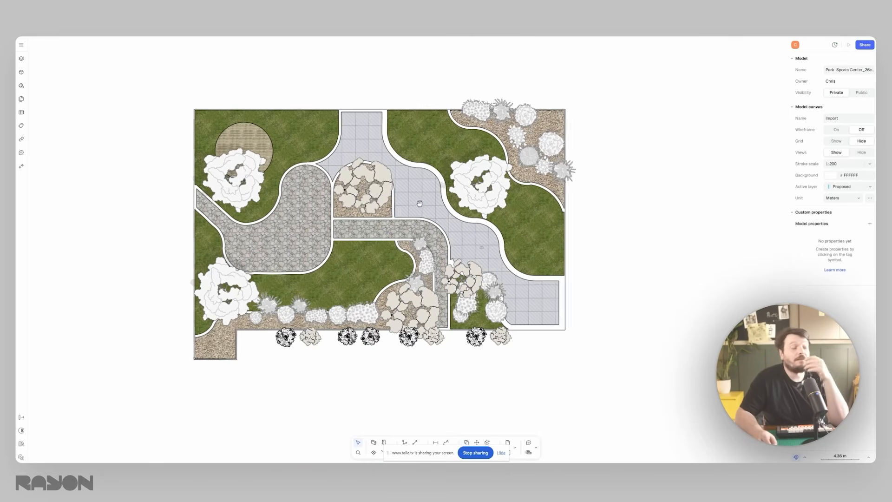
pyautogui.hscroll(2, 426, 206)
pyautogui.click(329, 183)
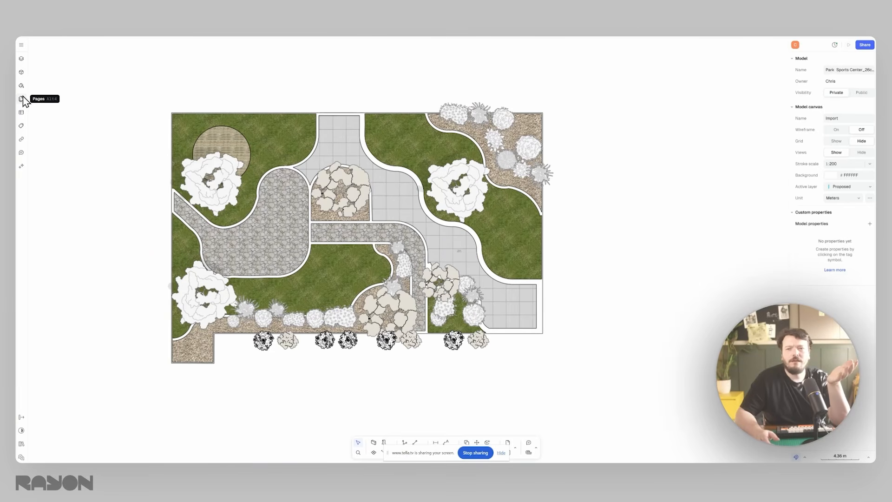
# - Open the Rayon AI assistant and choose the Generate product workflow
pyautogui.click(21, 167)
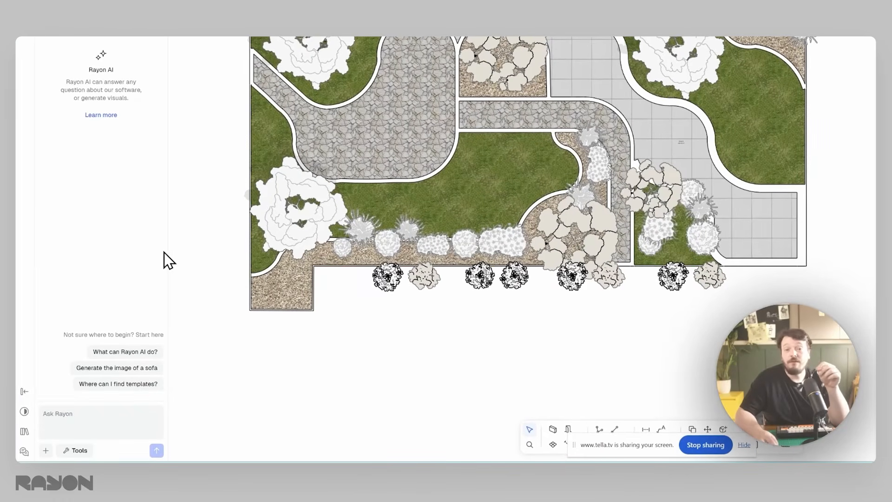
pyautogui.click(74, 450)
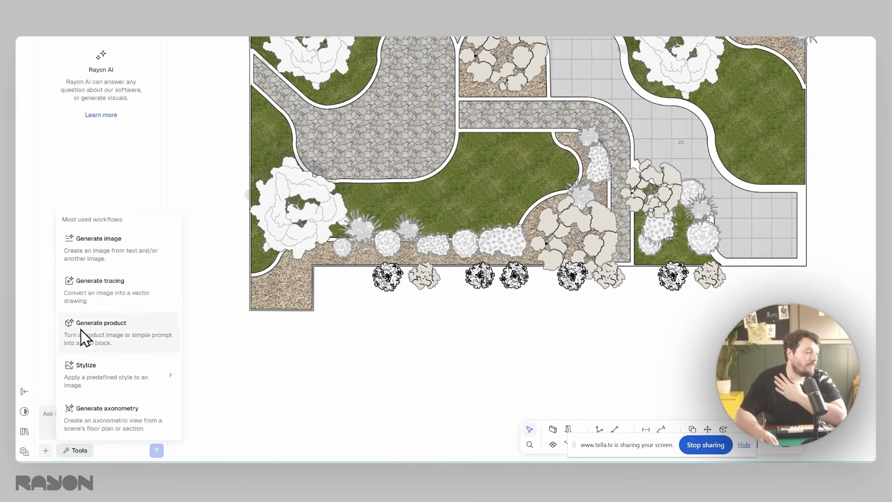
pyautogui.click(127, 339)
pyautogui.click(46, 450)
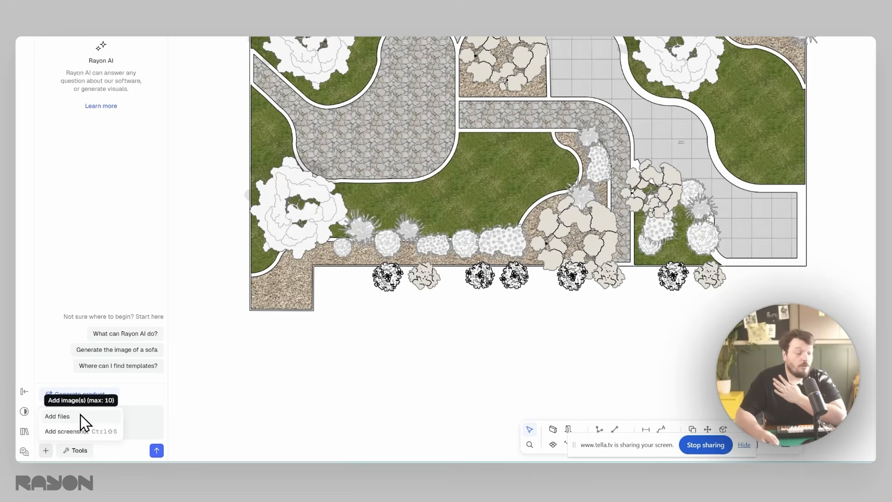
pyautogui.click(82, 417)
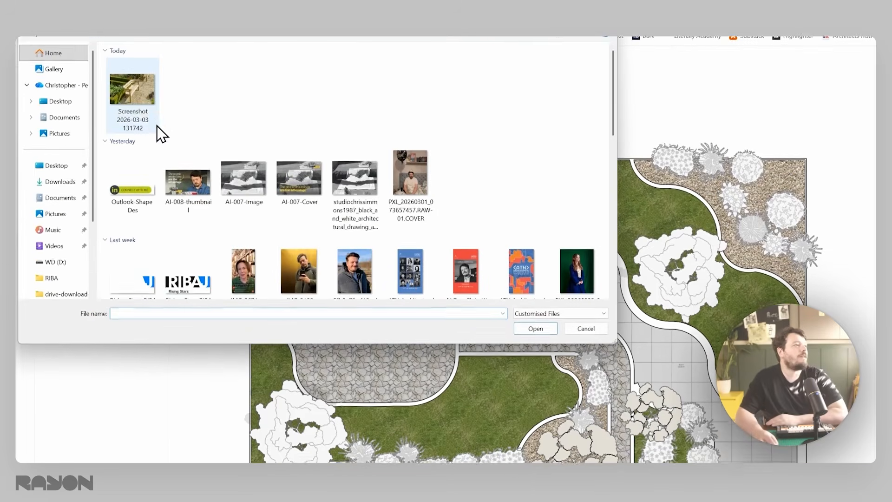
pyautogui.click(130, 115)
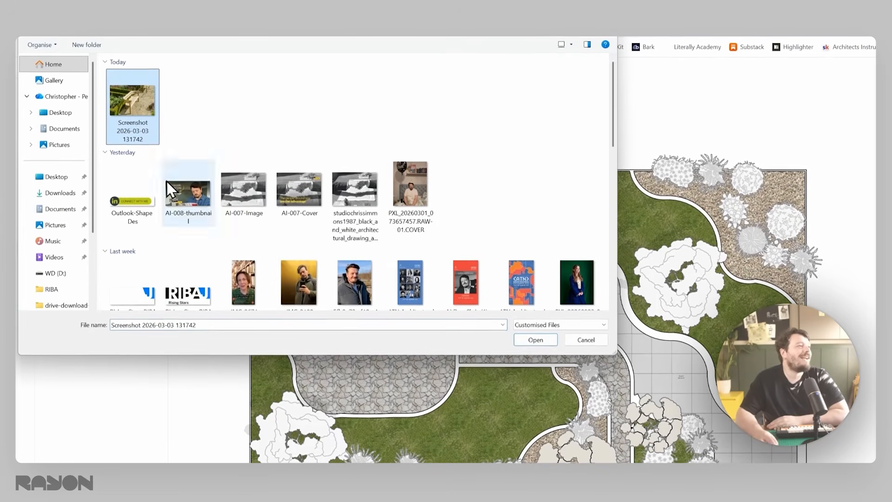
pyautogui.click(465, 296)
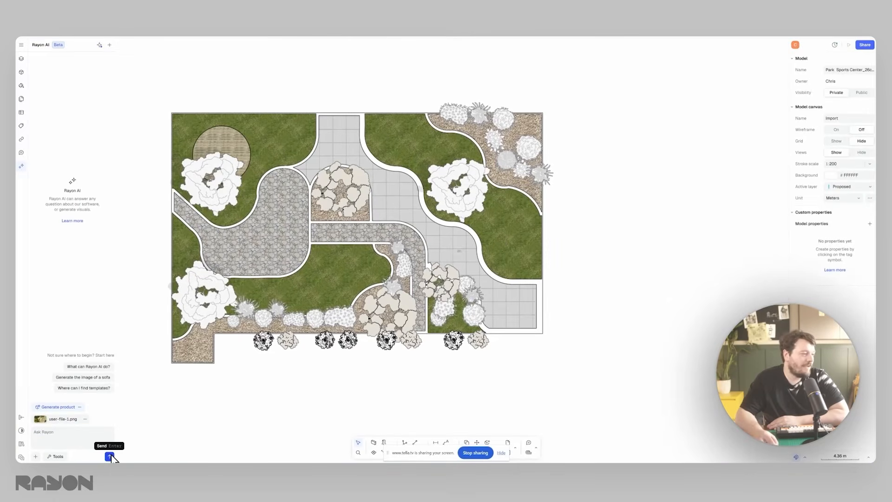
pyautogui.click(111, 457)
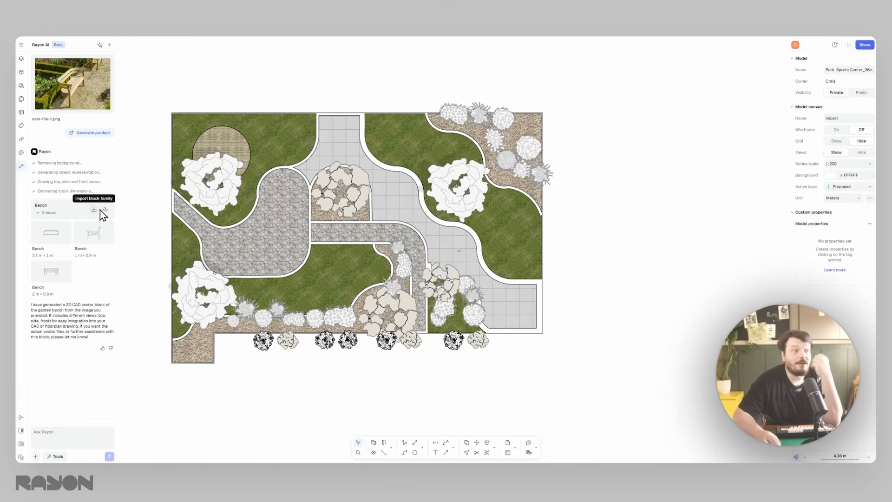
# - Import the generated Bench block family and insert its top view in the empty space beside the plan
pyautogui.click(94, 209)
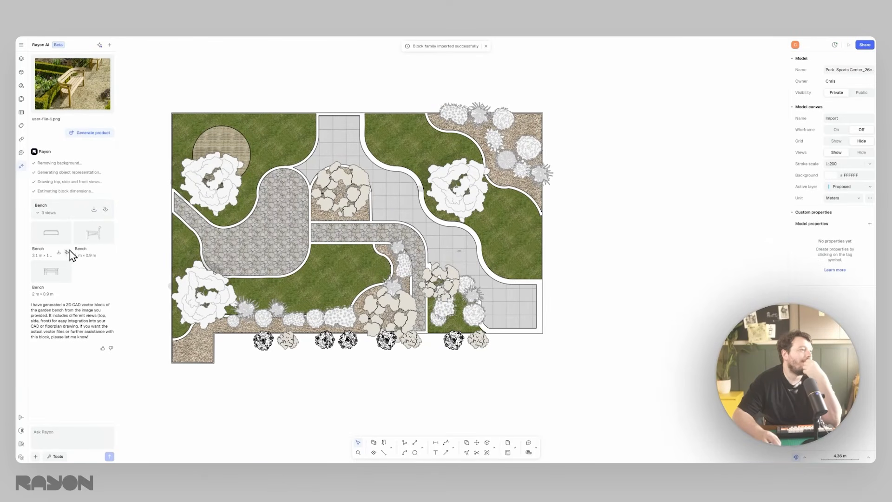
pyautogui.click(67, 252)
pyautogui.click(559, 253)
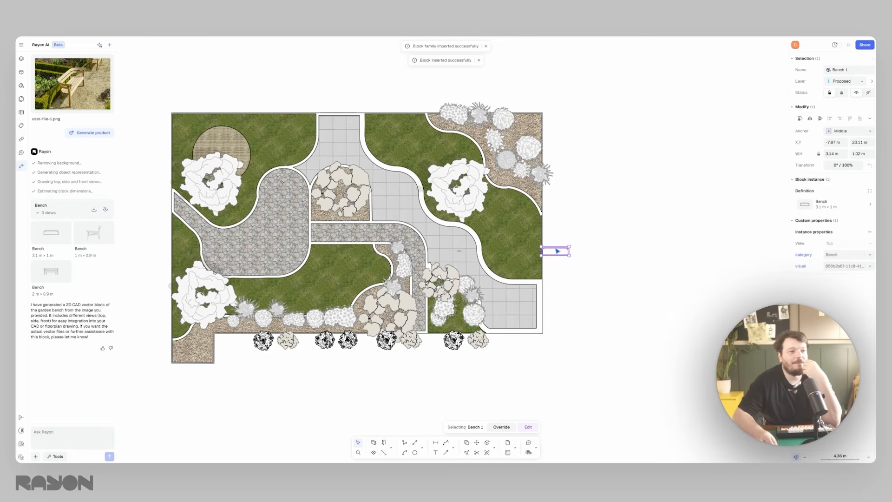
pyautogui.moveTo(560, 252); pyautogui.dragTo(579, 258)
pyautogui.click(578, 240)
pyautogui.scroll(8, 588, 255)
pyautogui.moveTo(589, 256); pyautogui.dragTo(405, 231, button='middle')
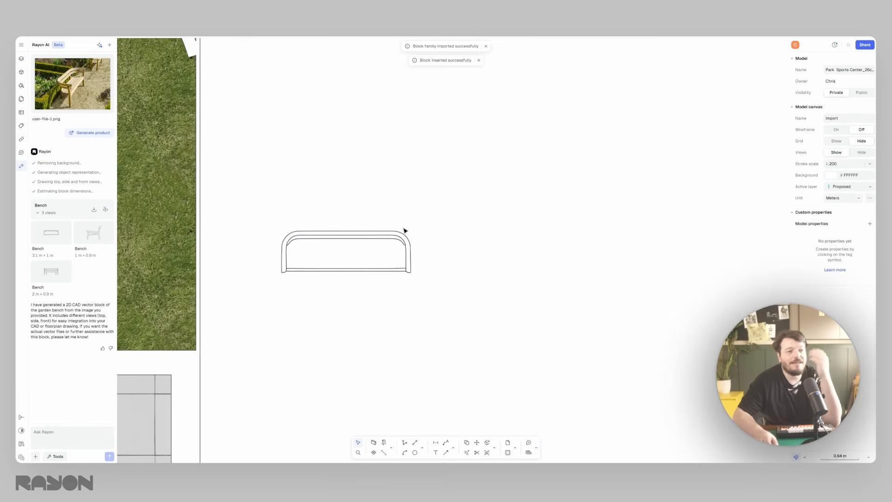
# - Edit the Bench block and give all its linework a heavier stroke
pyautogui.click(344, 233)
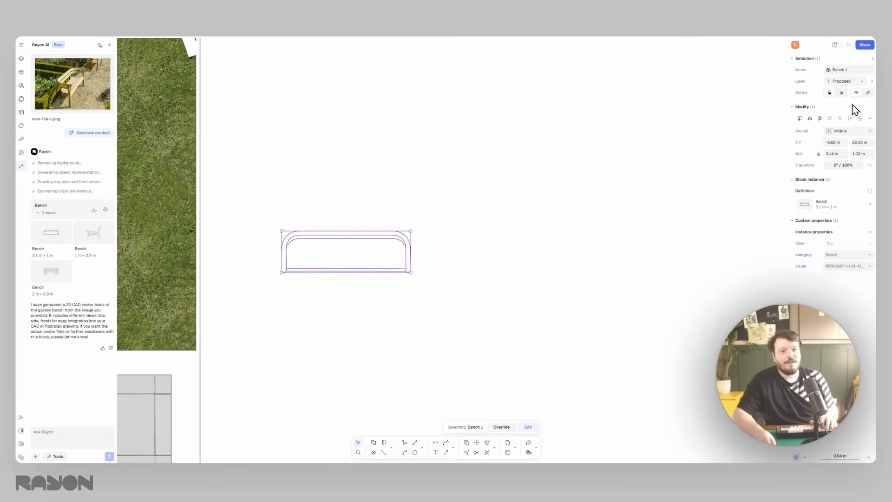
pyautogui.doubleClick(362, 240)
pyautogui.moveTo(470, 181); pyautogui.dragTo(244, 304)
pyautogui.click(847, 214)
pyautogui.click(819, 255)
pyautogui.click(534, 171)
pyautogui.press('Escape')
# - Reopen the Bench block for editing and apply a solid fill to its outlined shapes
pyautogui.doubleClick(334, 232)
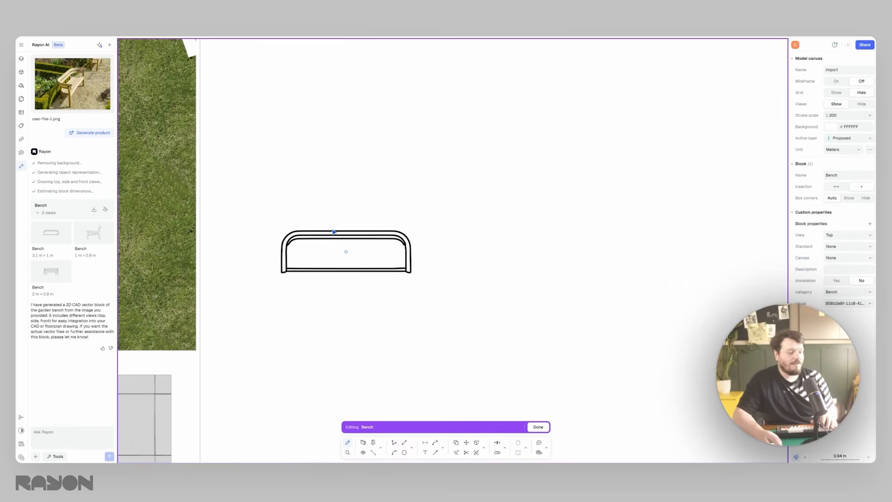
pyautogui.press('f')
pyautogui.scroll(3, 324, 252)
pyautogui.press('Escape')
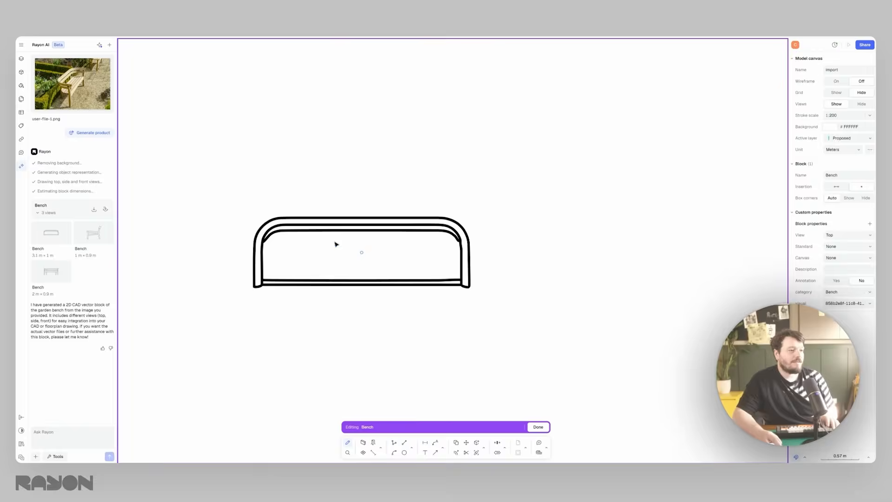
pyautogui.click(361, 230)
pyautogui.moveTo(360, 224); pyautogui.dragTo(438, 191, button='middle')
pyautogui.click(439, 191)
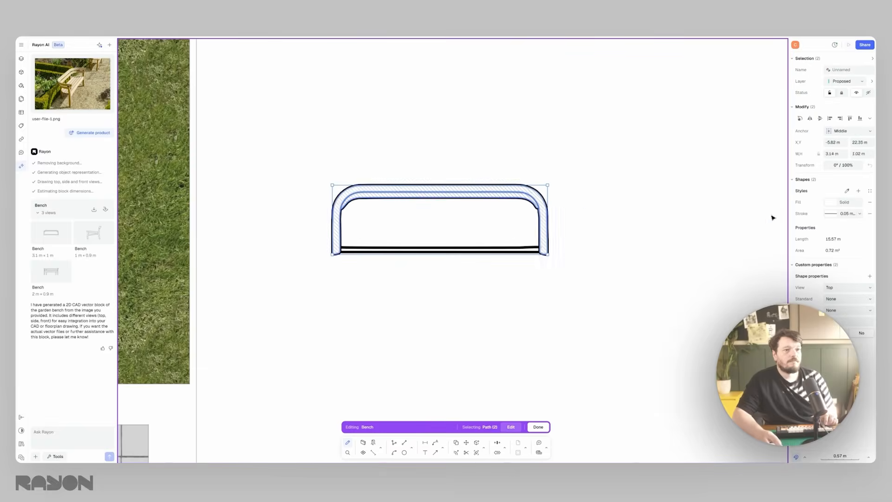
# - Move the bench onto the edge of the circular timber deck in the plan's upper-left area and rotate it to follow the curve
pyautogui.scroll(-5, 690, 217)
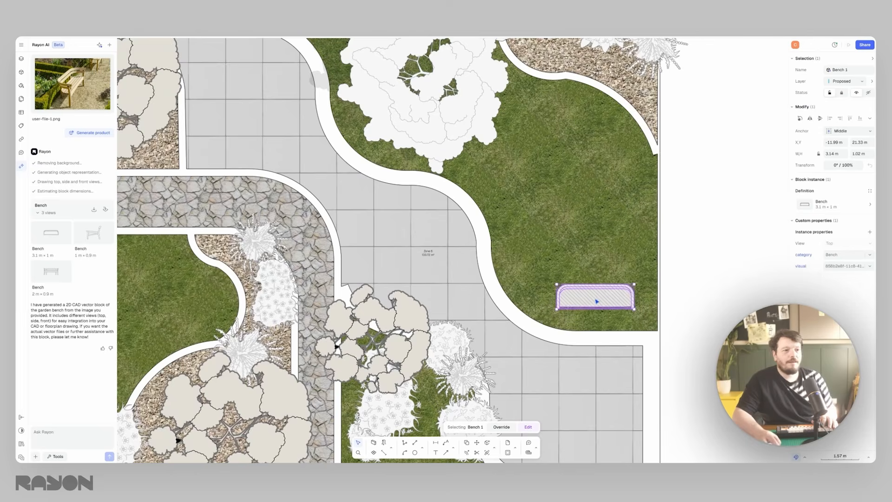
pyautogui.moveTo(596, 301); pyautogui.dragTo(211, 75)
pyautogui.moveTo(259, 98); pyautogui.dragTo(268, 103, button='middle')
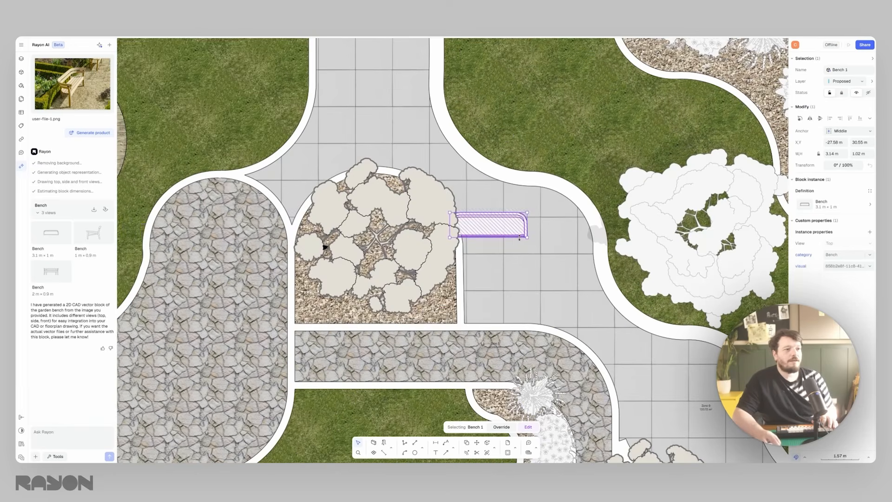
pyautogui.moveTo(489, 224); pyautogui.dragTo(397, 179)
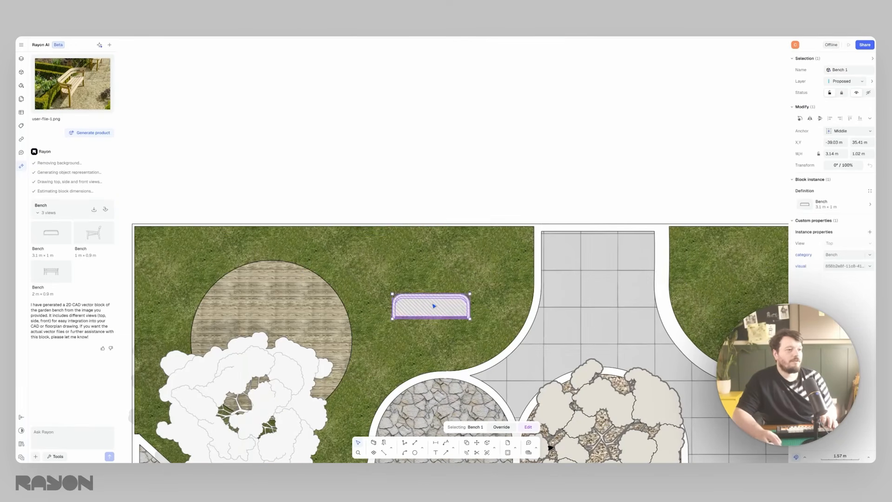
pyautogui.moveTo(431, 307); pyautogui.dragTo(290, 229)
pyautogui.moveTo(261, 259); pyautogui.dragTo(232, 266)
pyautogui.press('Escape')
pyautogui.moveTo(364, 240); pyautogui.dragTo(356, 149, button='middle')
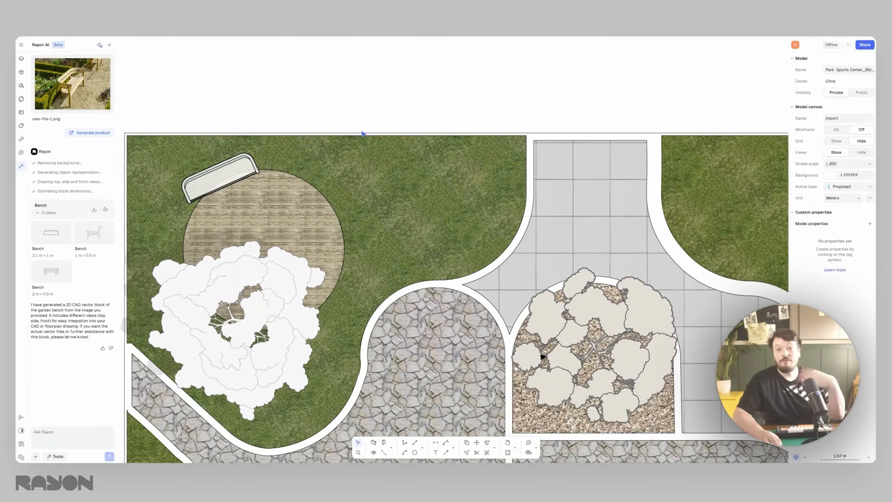
# - Review the whole plan and check the library publishing options in the sharing settings, leaving them unchanged
pyautogui.scroll(-6, 363, 134)
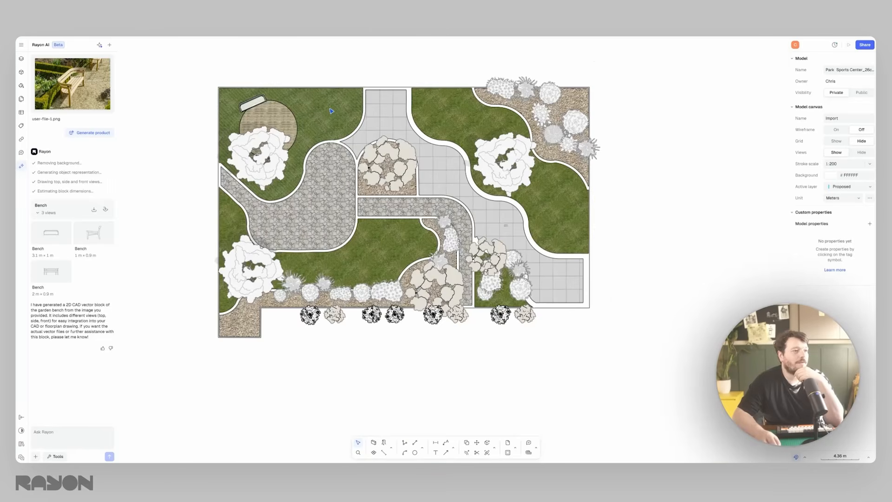
pyautogui.moveTo(331, 111); pyautogui.dragTo(329, 116, button='middle')
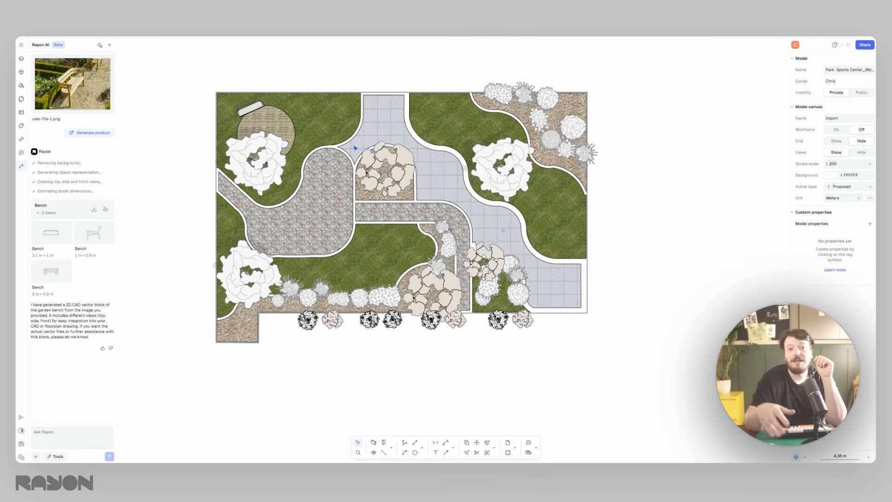
pyautogui.click(367, 151)
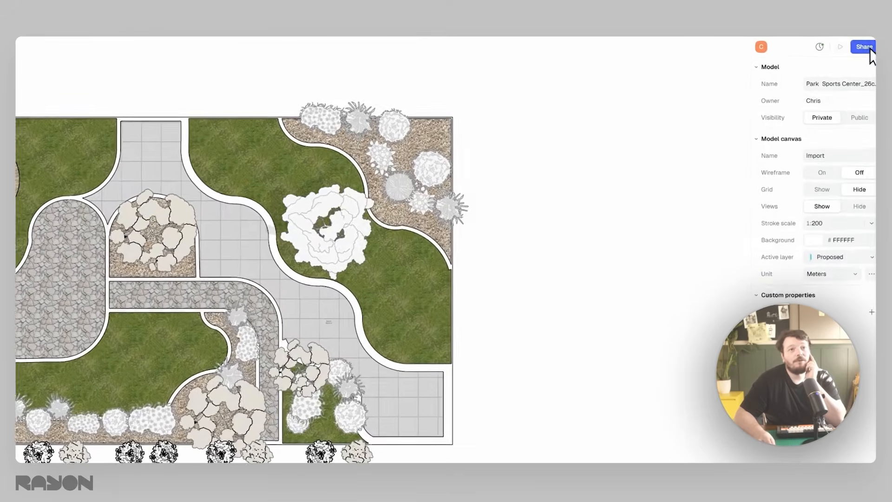
pyautogui.click(864, 46)
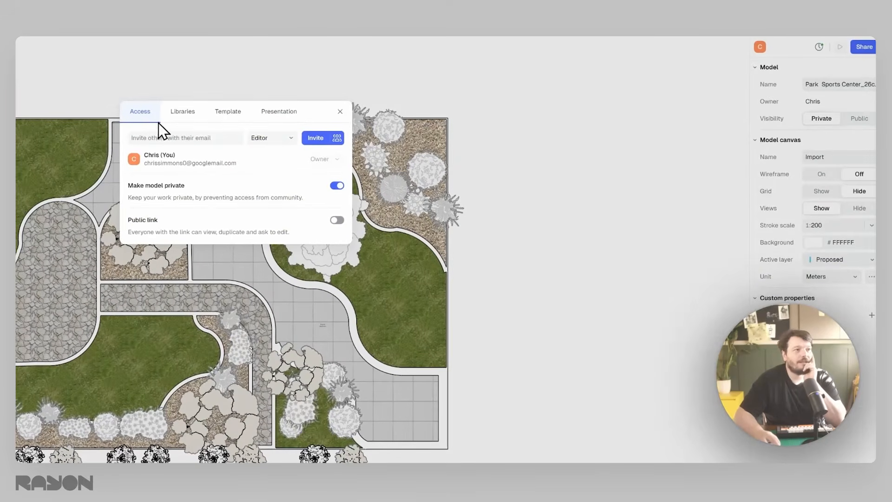
pyautogui.click(182, 111)
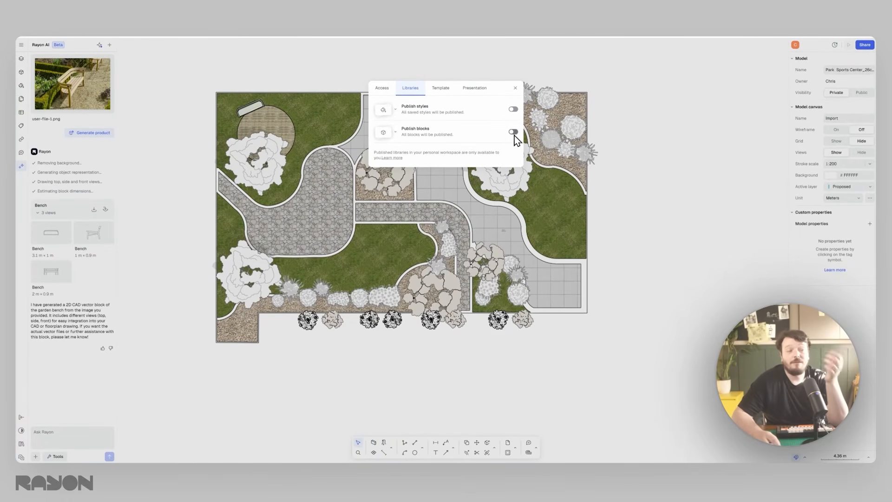
pyautogui.click(515, 89)
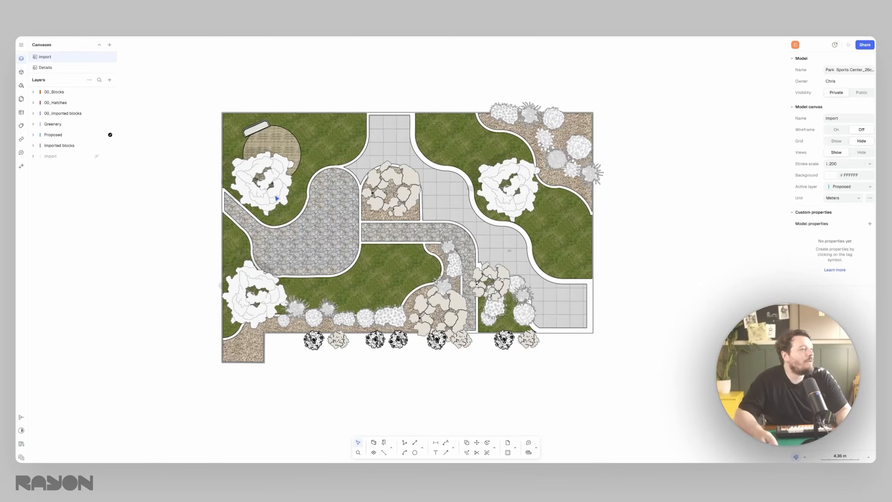
# - Switch to the Details canvas and examine the planter, tree pit and drainage section details
pyautogui.click(60, 70)
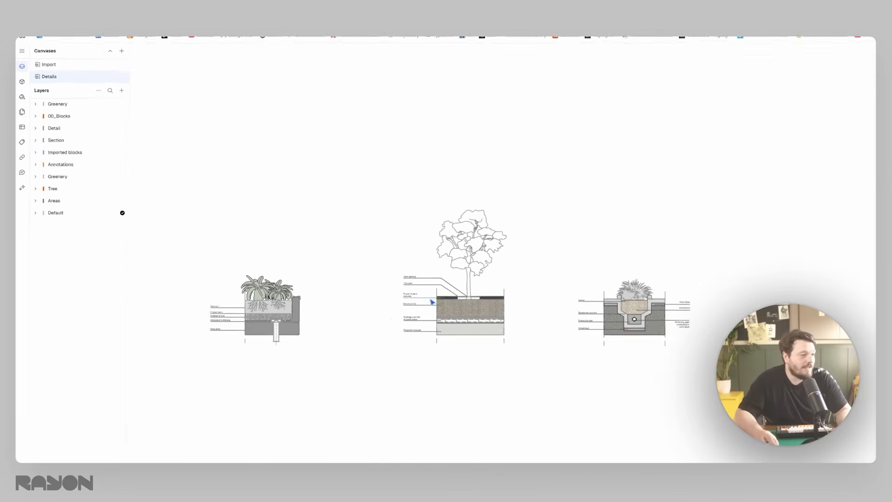
pyautogui.moveTo(545, 284); pyautogui.dragTo(409, 283, button='middle')
pyautogui.scroll(4, 539, 260)
pyautogui.scroll(-8, 542, 267)
pyautogui.hscroll(-2, 547, 270)
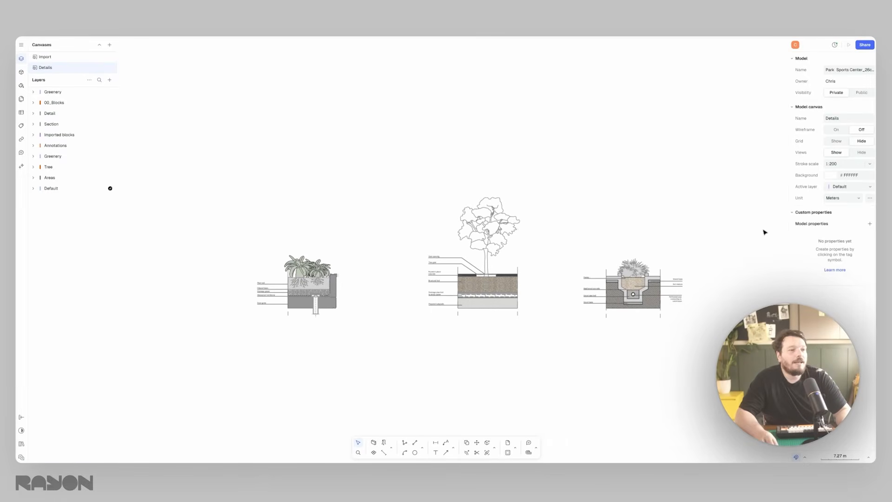
pyautogui.hscroll(3, 520, 173)
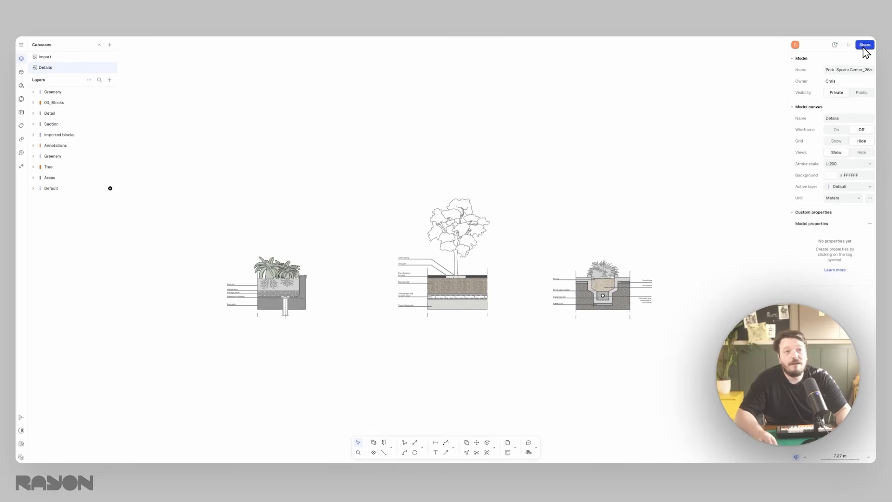
# - Review the model's sharing settings, including the template options and the roles available for invited collaborators
pyautogui.click(865, 45)
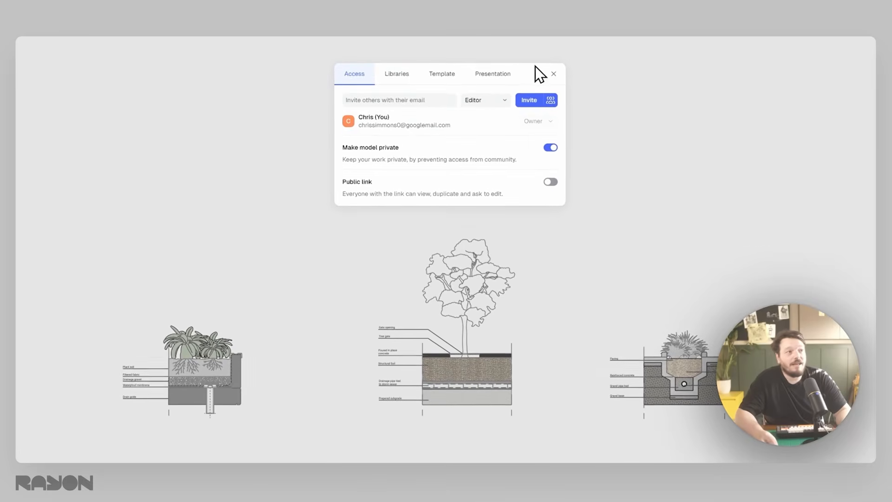
pyautogui.click(411, 78)
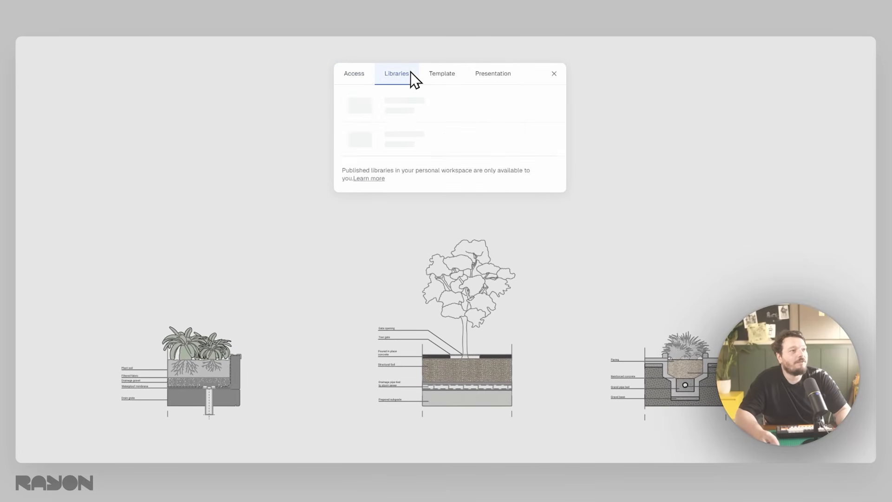
pyautogui.click(442, 79)
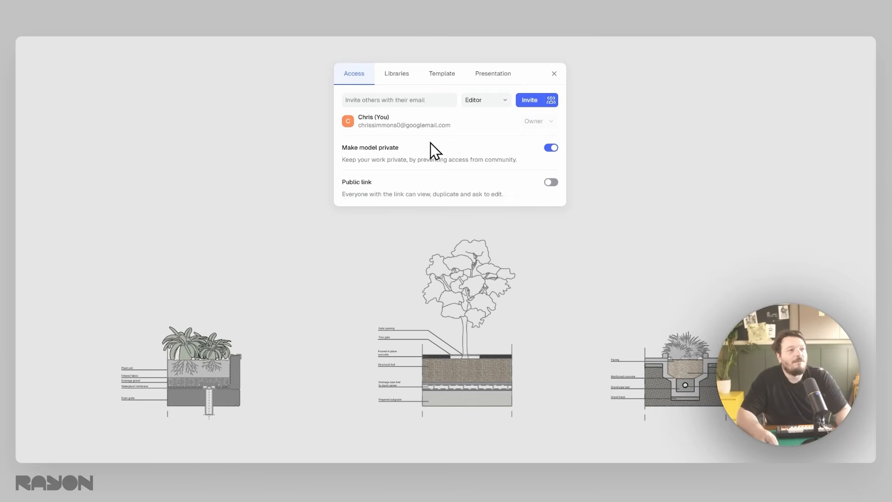
pyautogui.click(485, 100)
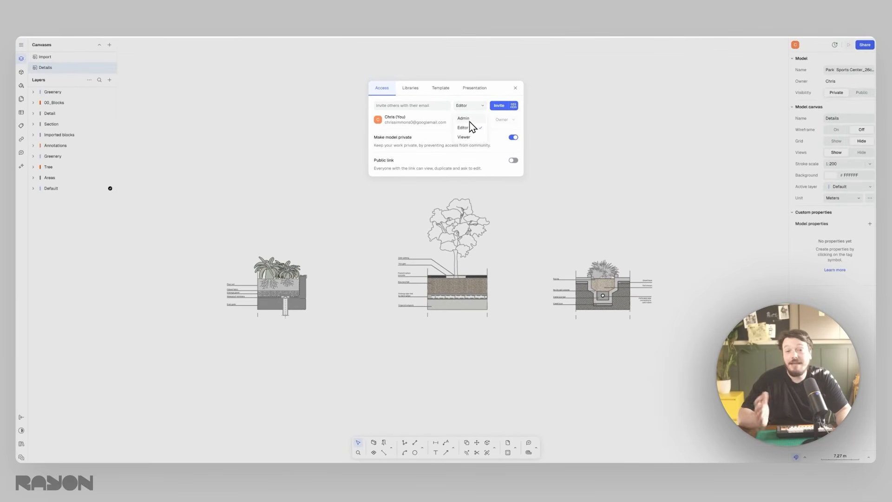
# - Publish both the model's saved styles and its blocks as libraries
pyautogui.click(411, 88)
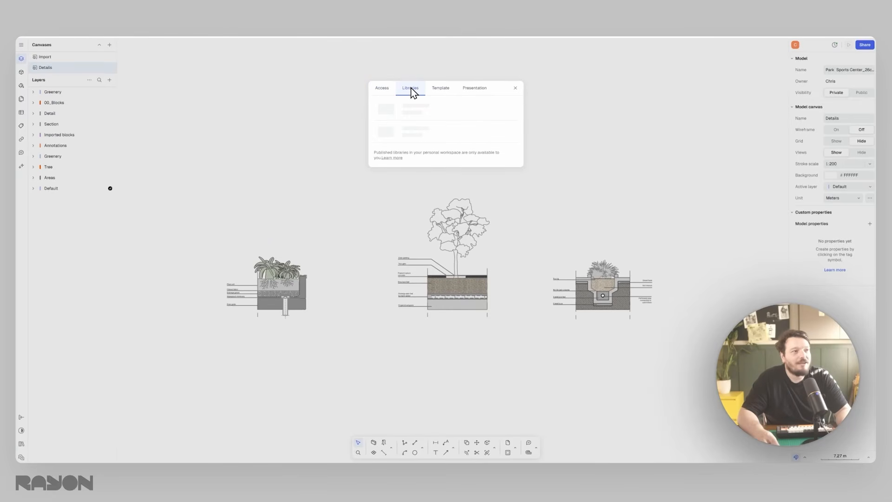
pyautogui.click(513, 109)
pyautogui.click(513, 132)
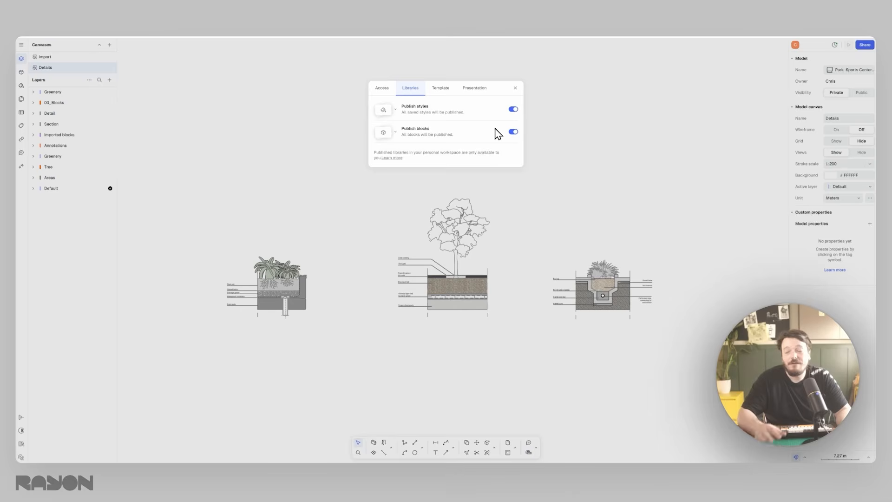
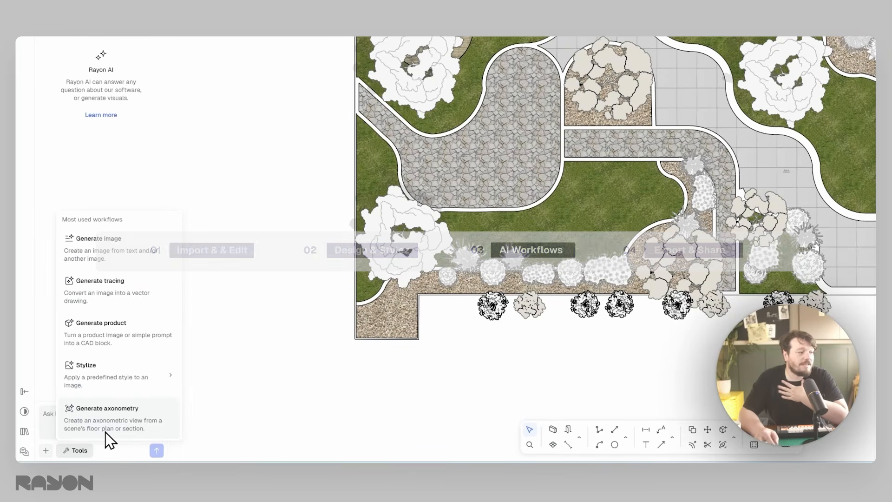
# - Generate an axonometric view from a captured region covering the whole garden plan
pyautogui.click(107, 428)
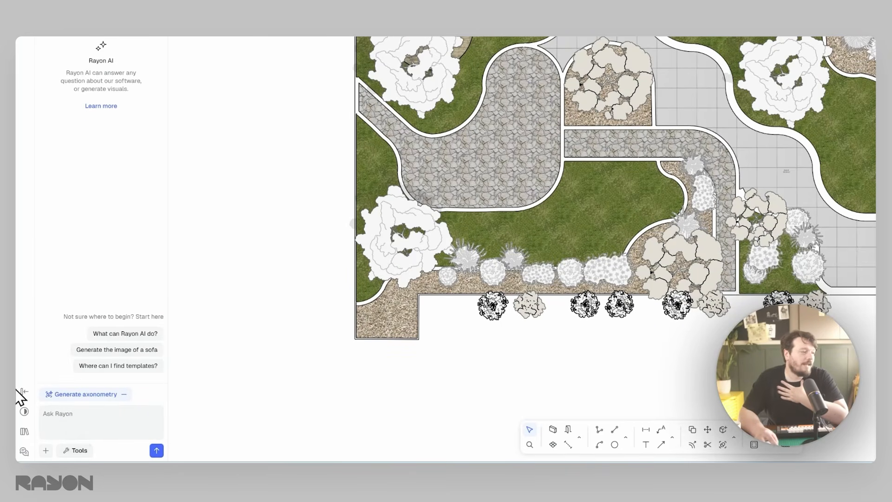
pyautogui.click(46, 452)
pyautogui.click(69, 431)
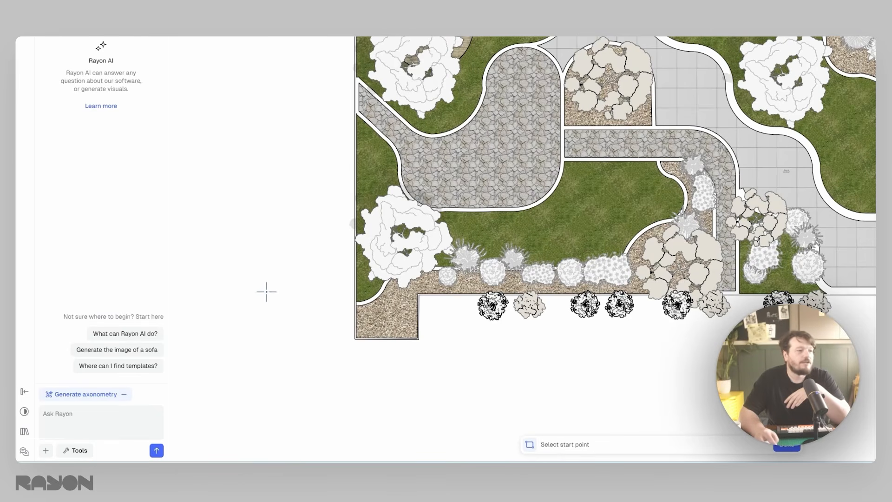
pyautogui.click(245, 105)
pyautogui.click(662, 388)
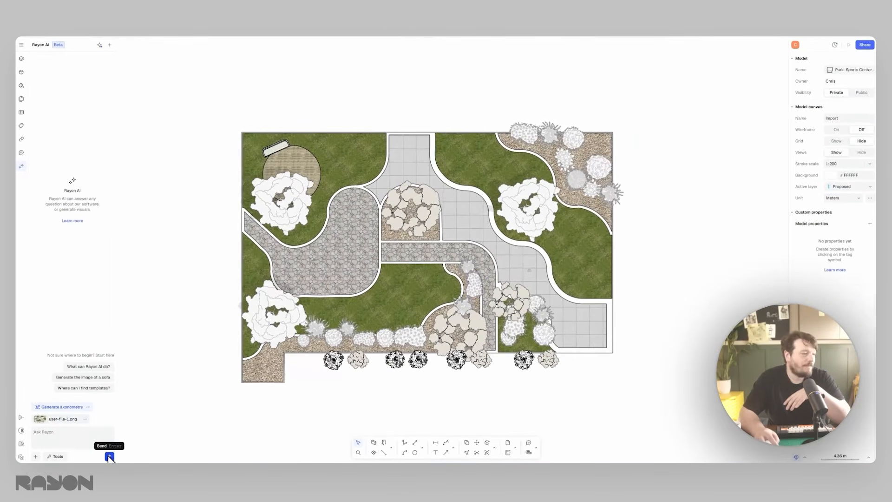
pyautogui.click(110, 456)
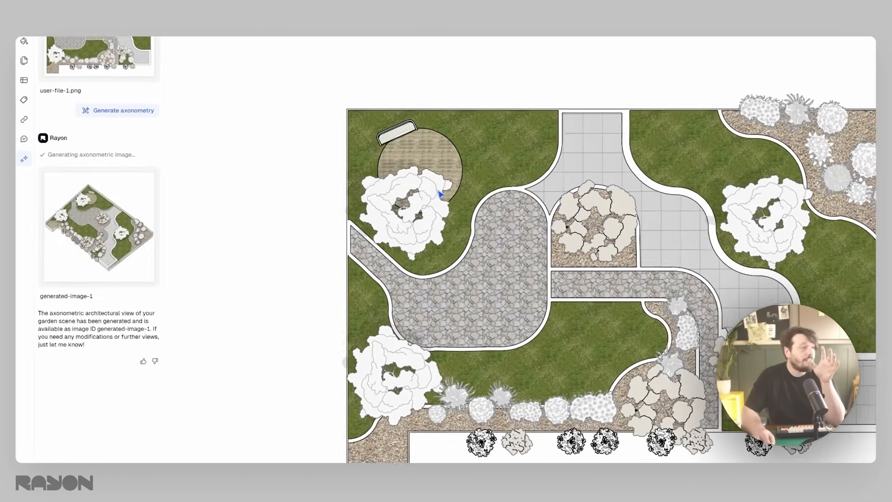
# - Preview the generated axonometric image and insert it beside the plan on the canvas
pyautogui.moveTo(56, 209)
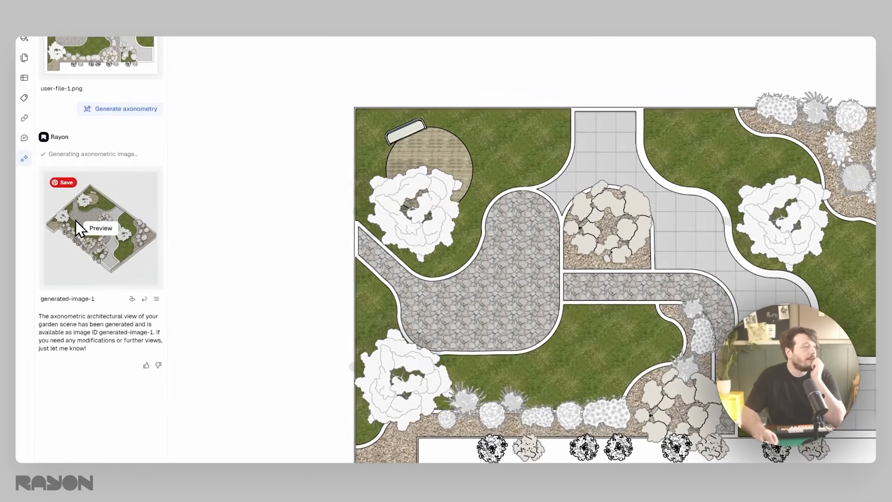
pyautogui.click(100, 228)
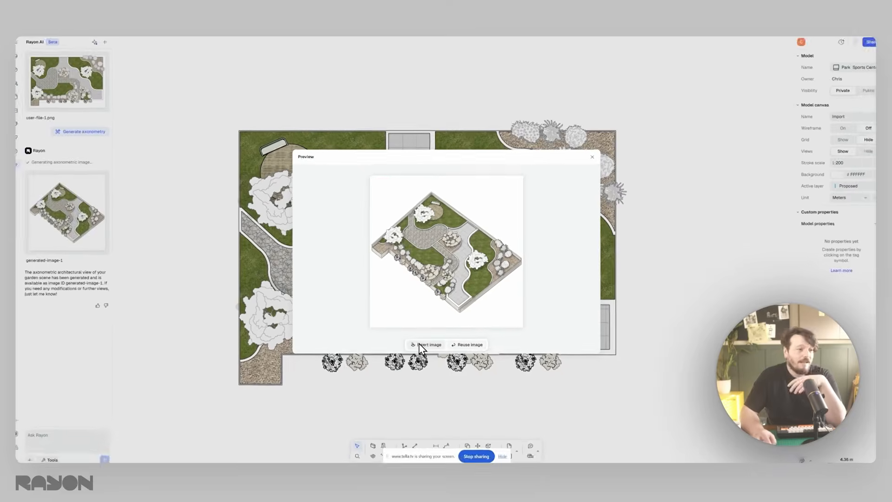
pyautogui.click(432, 402)
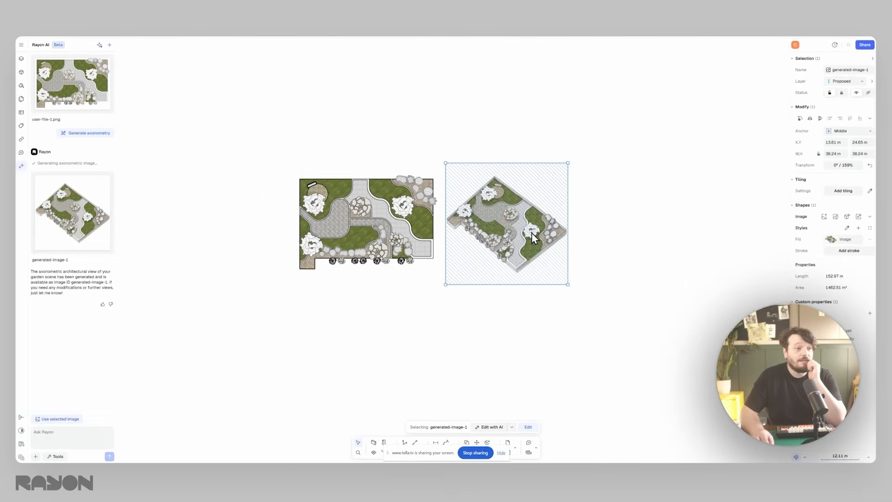
# - Remove the inserted axonometric image's background and shift the image slightly away from the plan
pyautogui.rightClick(531, 233)
pyautogui.click(658, 307)
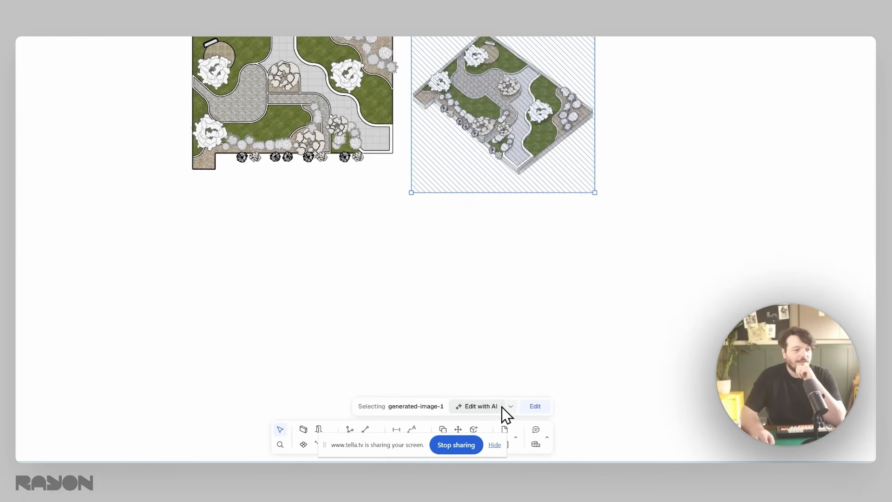
pyautogui.click(535, 406)
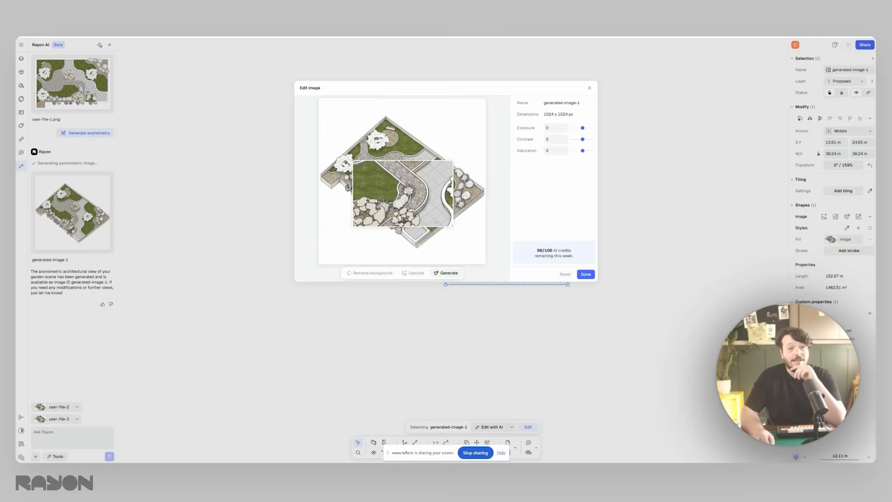
pyautogui.click(586, 274)
pyautogui.scroll(3, 511, 232)
pyautogui.moveTo(516, 236); pyautogui.dragTo(553, 227)
pyautogui.click(695, 229)
pyautogui.moveTo(669, 224); pyautogui.dragTo(639, 225, button='middle')
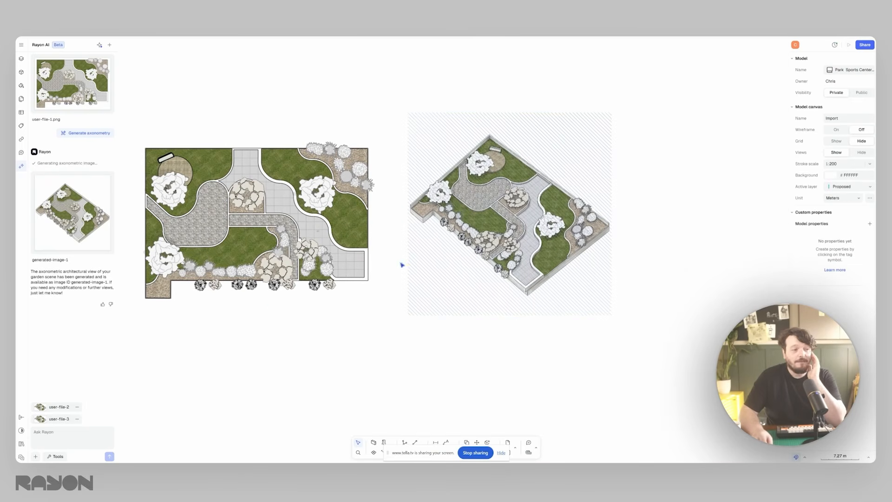
# - Clear the old chat attachments, reference the edited axonometric image and generate a stylized version with the Watercolor style
pyautogui.click(78, 418)
pyautogui.rightClick(526, 230)
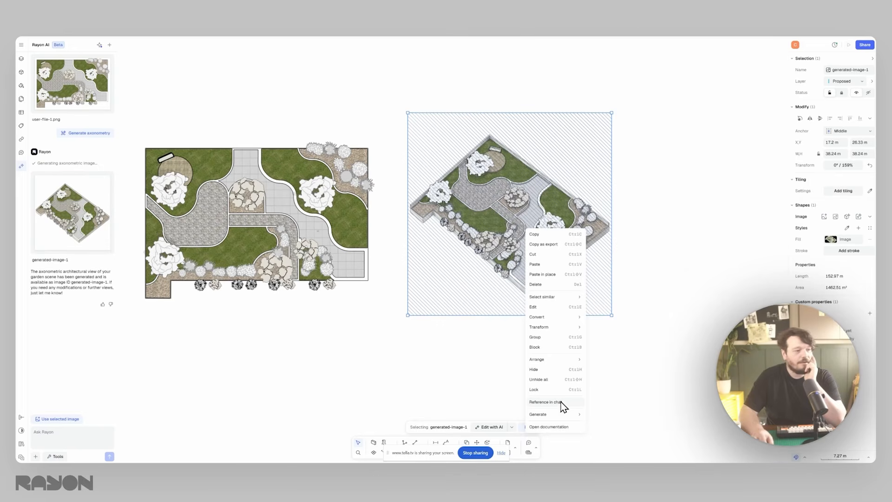
pyautogui.click(548, 402)
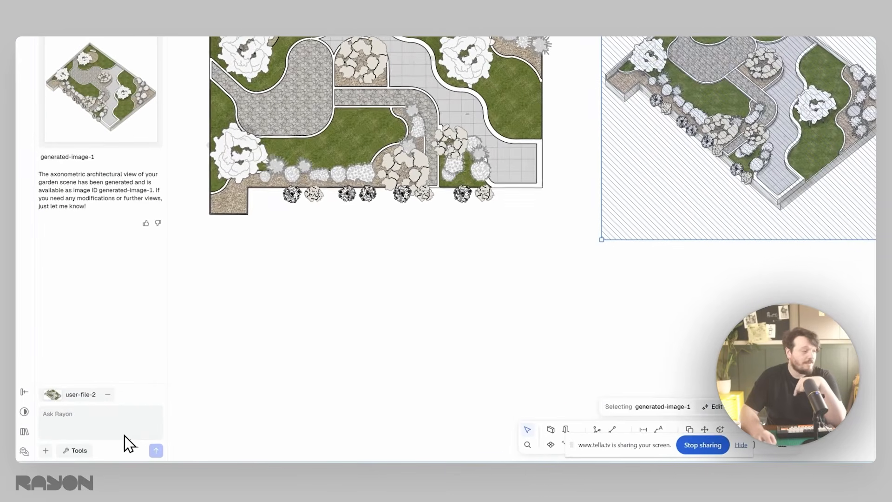
pyautogui.click(79, 451)
pyautogui.moveTo(102, 385)
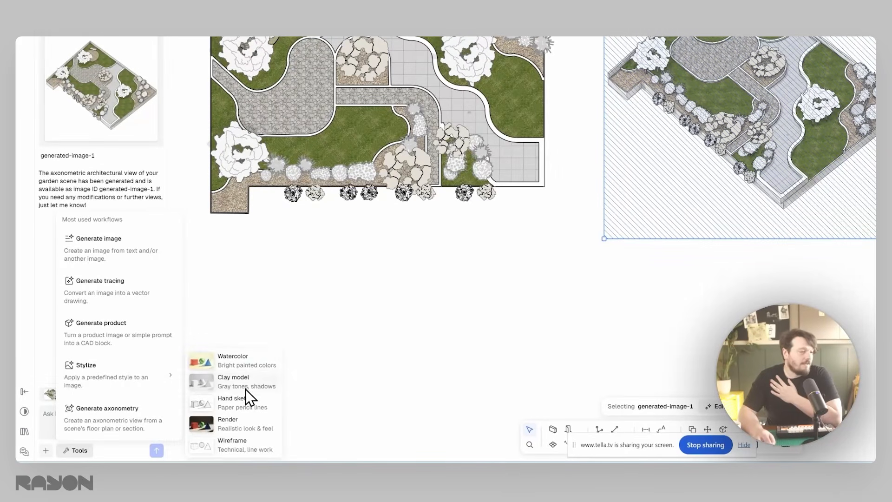
pyautogui.click(247, 362)
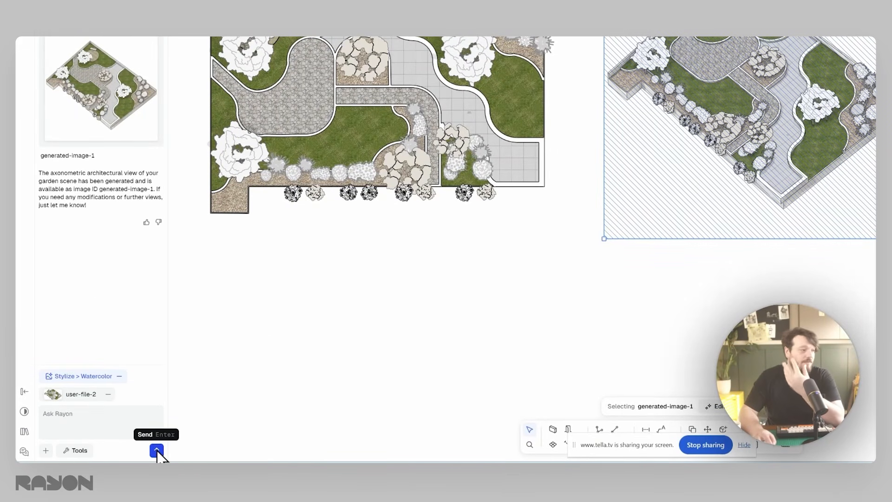
pyautogui.click(157, 449)
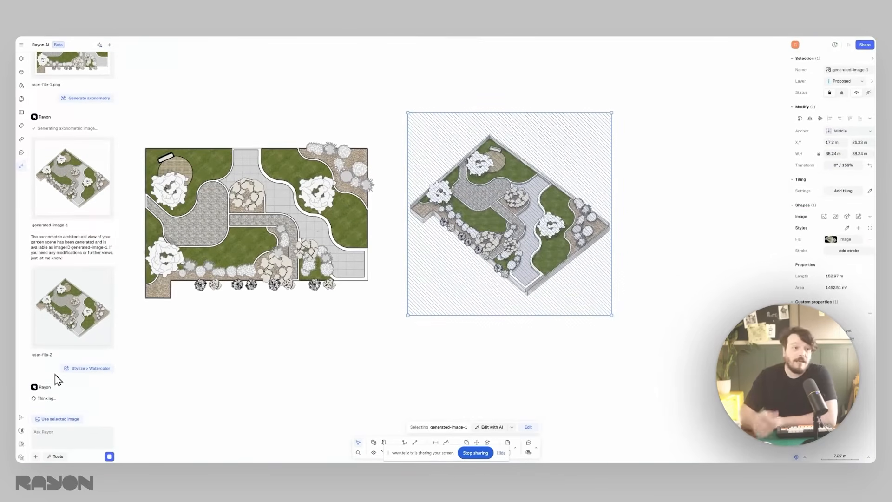
# - Insert the generated watercolor image and place it on the far side of the axonometric view from the plan
pyautogui.moveTo(97, 368)
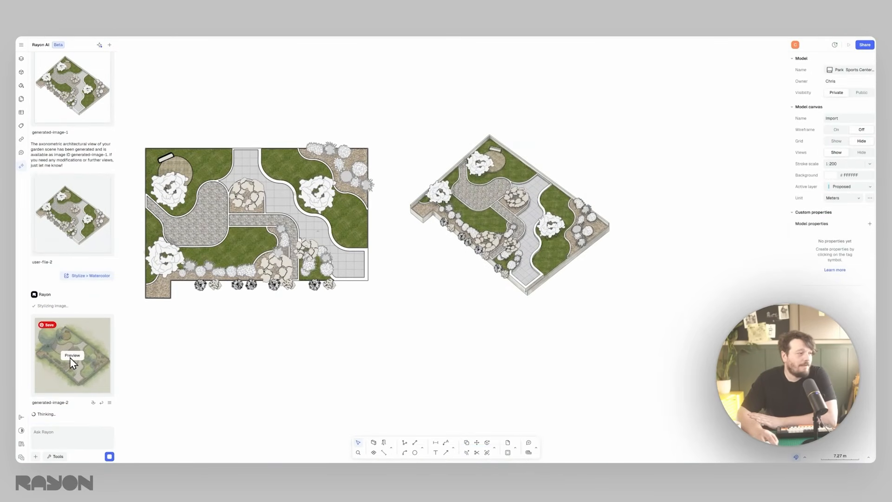
pyautogui.click(71, 356)
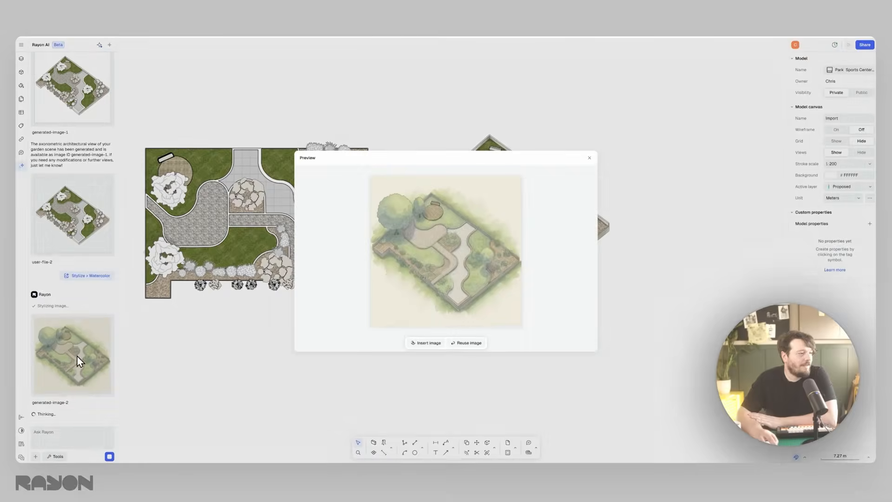
pyautogui.click(435, 343)
pyautogui.moveTo(503, 250); pyautogui.dragTo(834, 246)
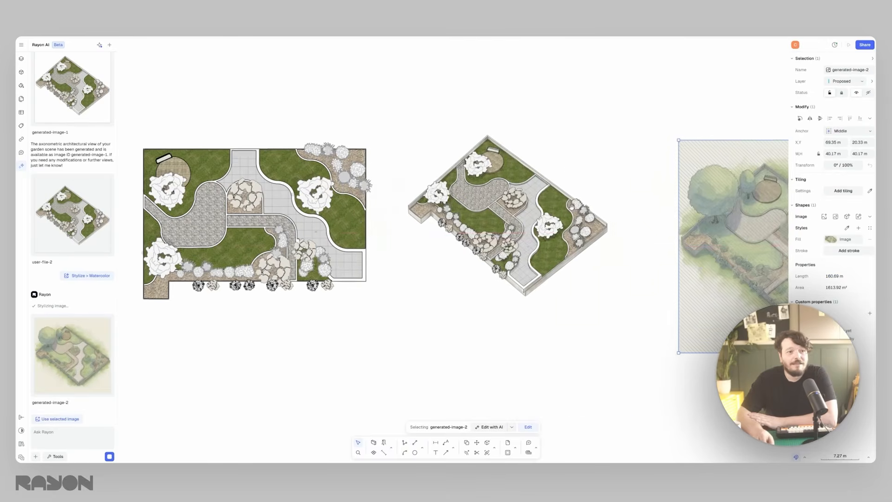
pyautogui.moveTo(786, 242); pyautogui.dragTo(474, 244, button='middle')
pyautogui.moveTo(518, 242); pyautogui.dragTo(490, 211)
pyautogui.click(613, 223)
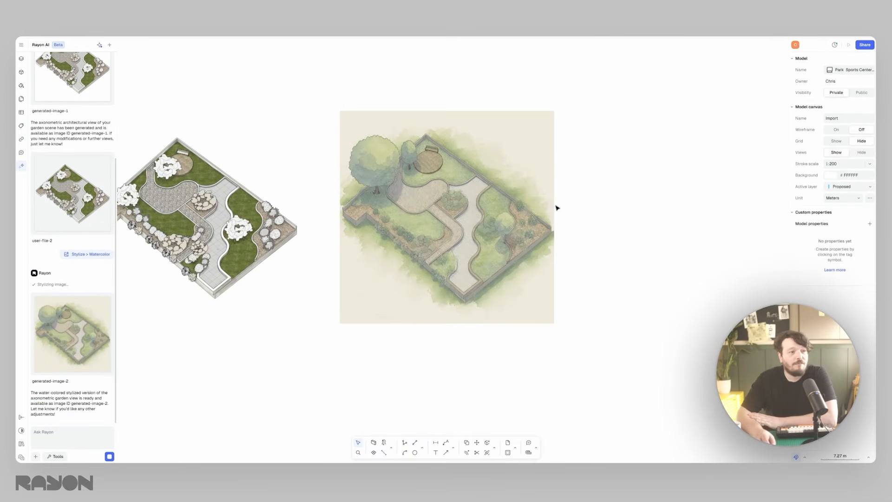
# - Review the plan with both generated images, look over the Details canvas and return to the Import canvas
pyautogui.scroll(2, 499, 217)
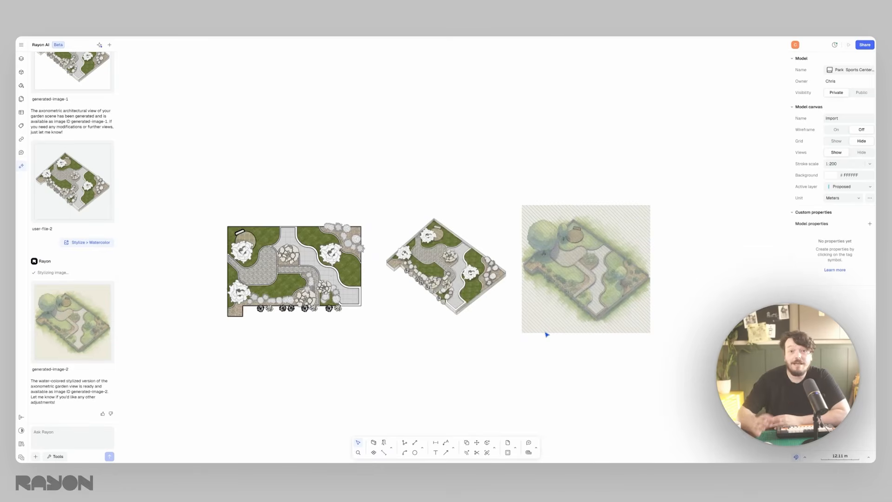
pyautogui.scroll(4, 541, 333)
pyautogui.scroll(-3, 541, 333)
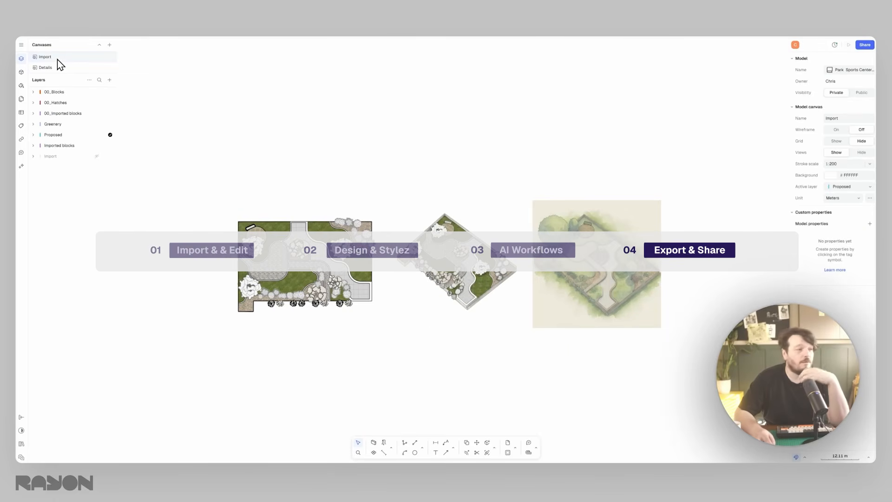
pyautogui.click(52, 68)
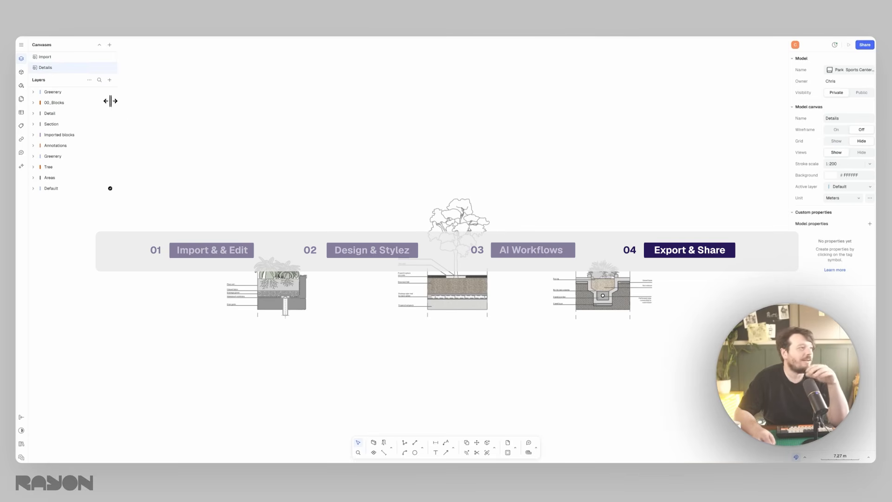
pyautogui.click(105, 56)
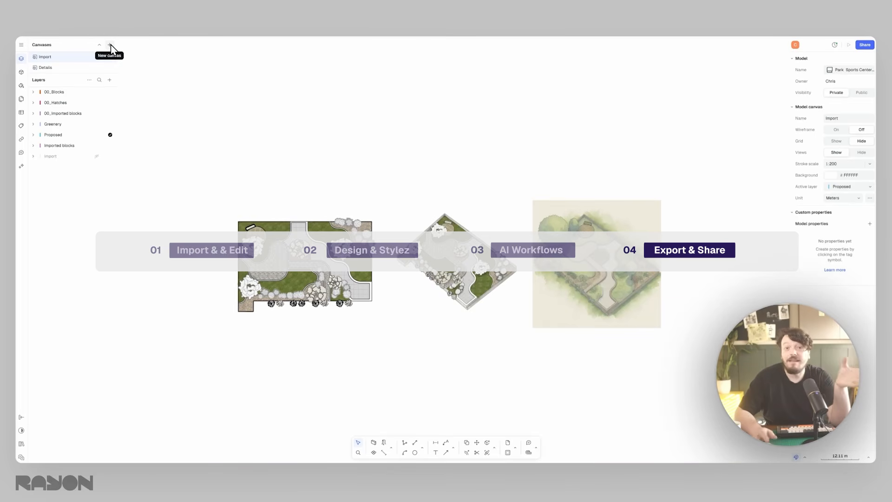
# - Create a new paper canvas and add a page to it
pyautogui.click(111, 44)
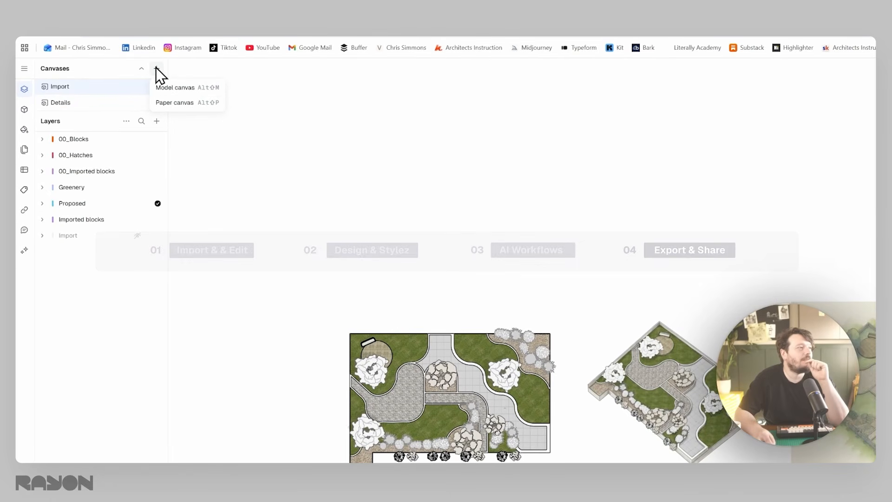
pyautogui.click(177, 106)
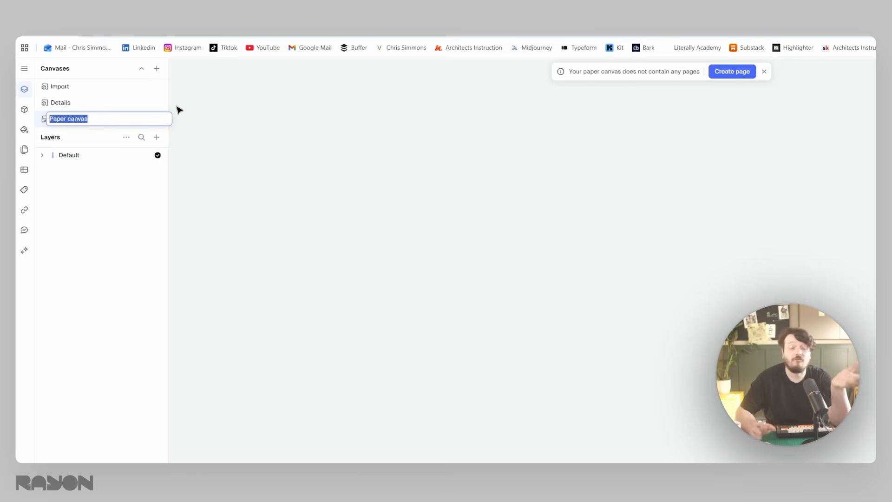
pyautogui.click(734, 74)
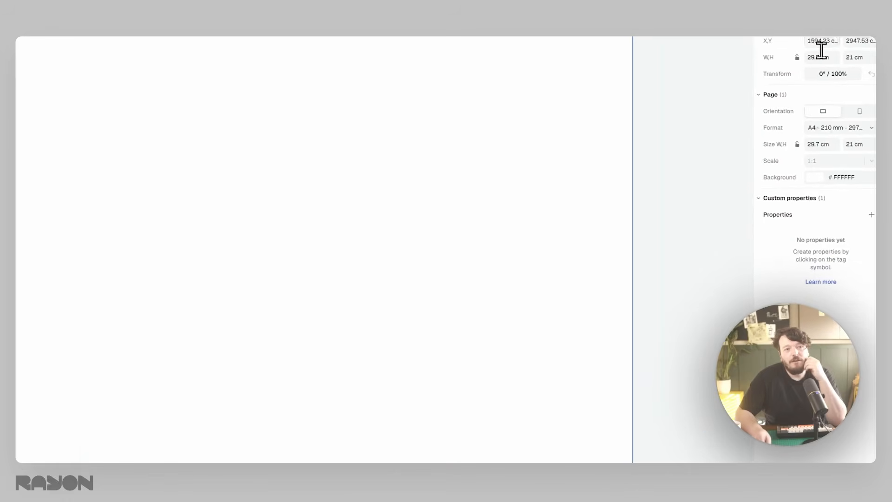
# - Set the new page's format to A3 (297 × 420 mm) in landscape orientation
pyautogui.scroll(2, 826, 127)
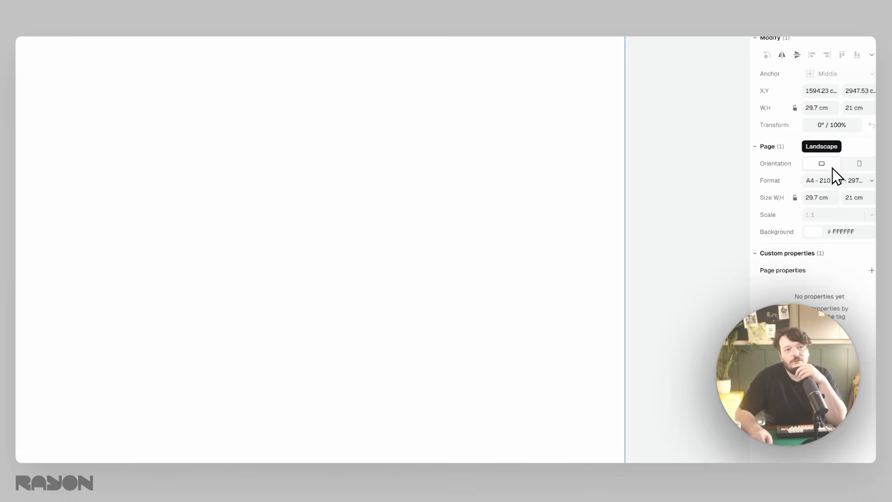
pyautogui.click(869, 180)
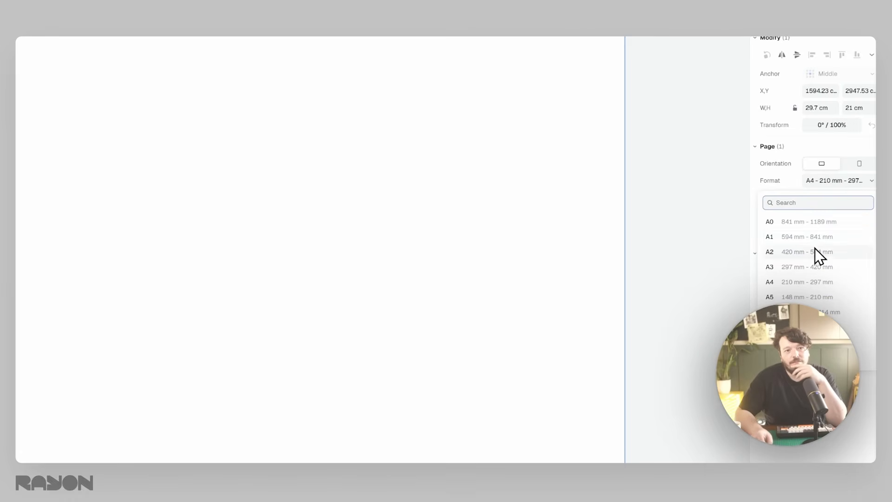
pyautogui.click(813, 267)
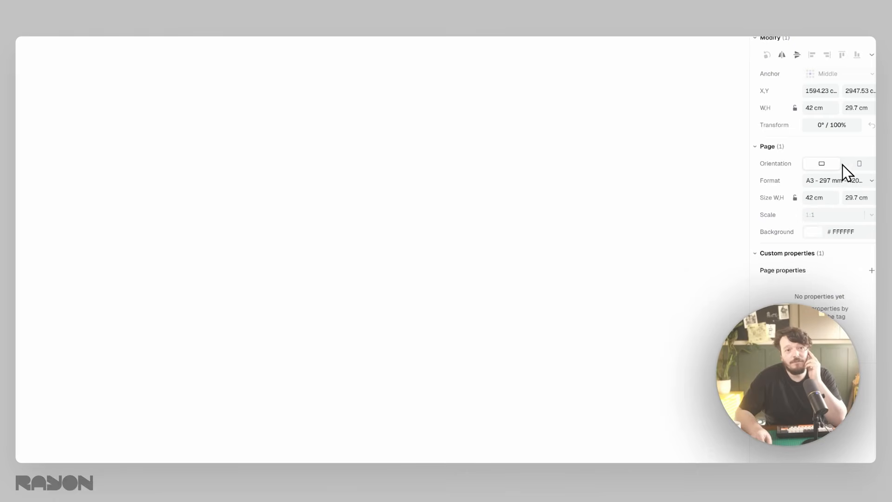
pyautogui.click(858, 163)
pyautogui.click(829, 165)
pyautogui.scroll(-5, 223, 165)
pyautogui.scroll(5, 223, 165)
pyautogui.click(86, 110)
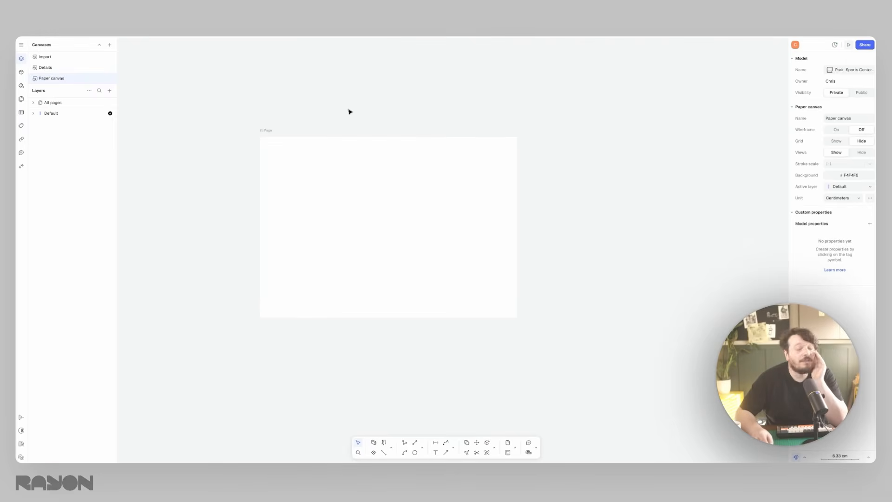
# - Insert the "A3 - Title block pro, vertical 1" block from the title blocks and annotations library and align it with the page
pyautogui.click(21, 72)
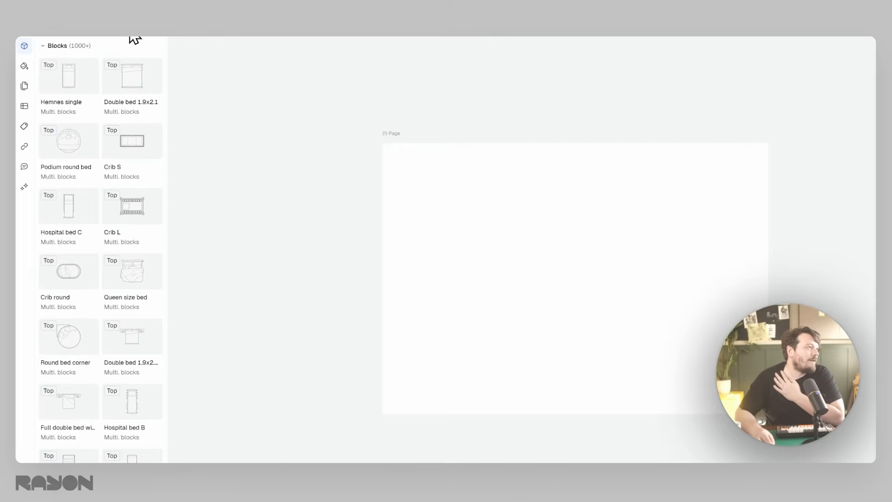
pyautogui.click(124, 36)
pyautogui.scroll(-15, 116, 148)
pyautogui.scroll(-10, 115, 399)
pyautogui.click(116, 456)
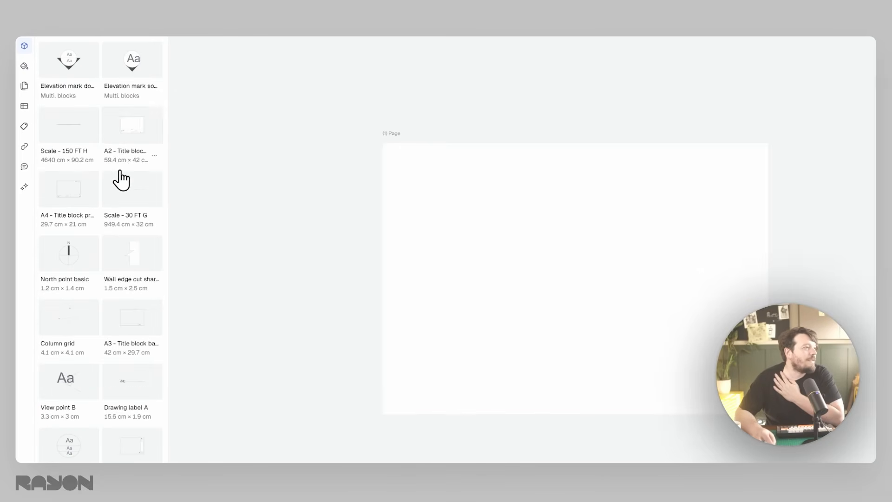
pyautogui.scroll(-3, 133, 209)
pyautogui.moveTo(139, 350); pyautogui.dragTo(584, 286)
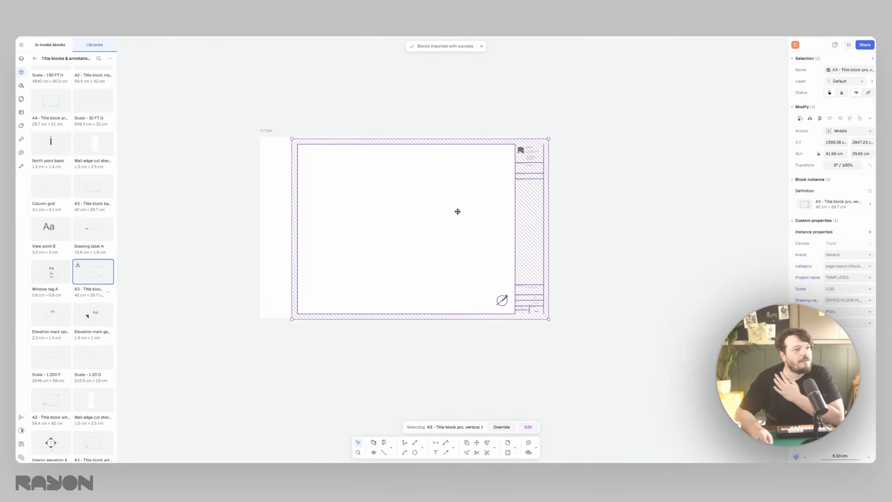
pyautogui.moveTo(458, 212); pyautogui.dragTo(421, 212)
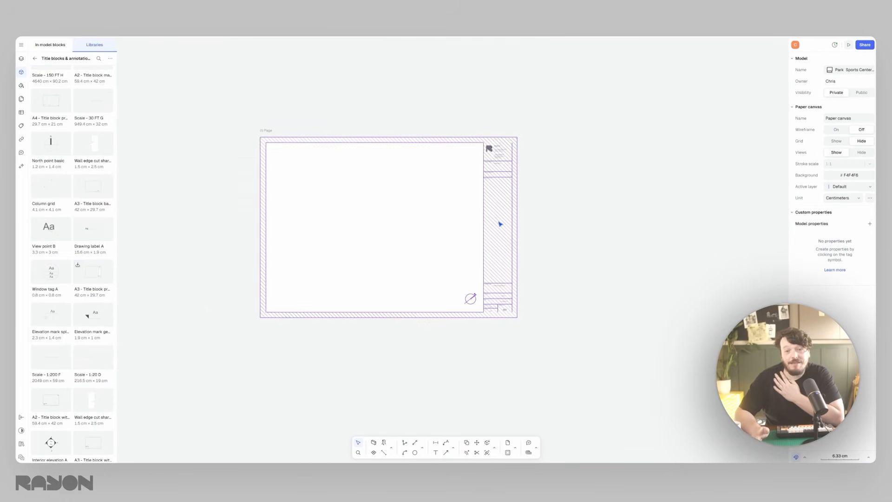
pyautogui.click(314, 158)
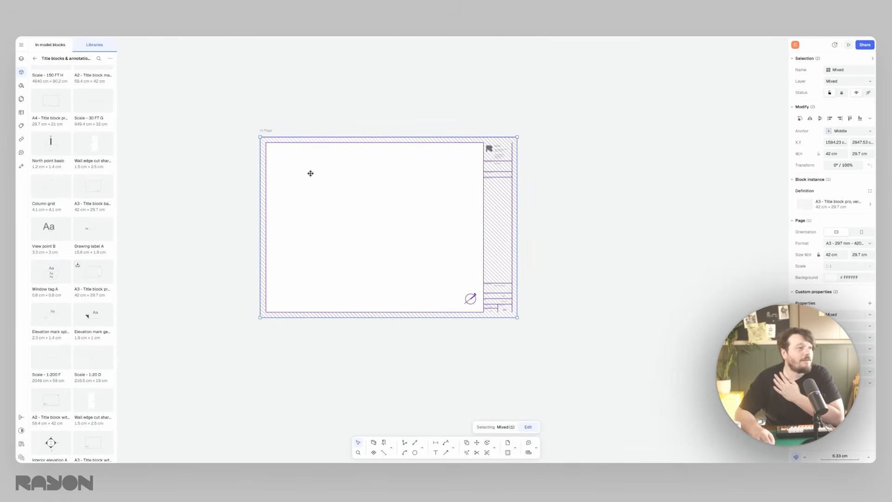
pyautogui.press('c')
pyautogui.click(261, 138)
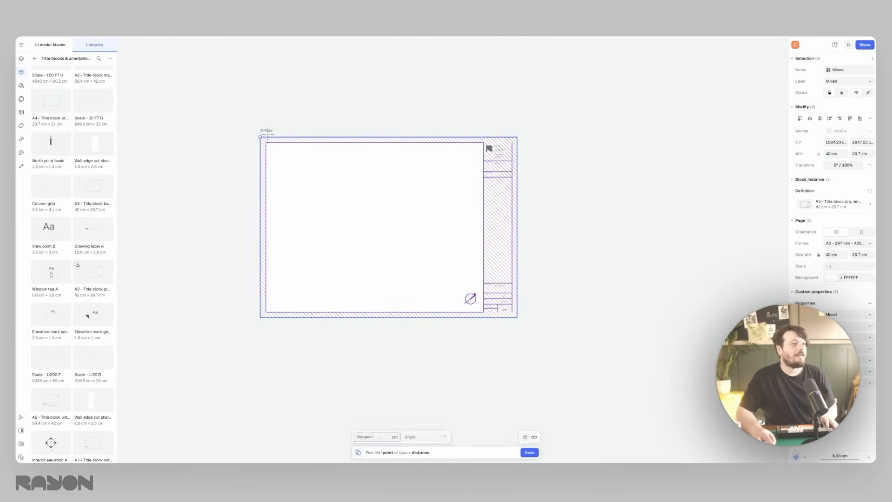
pyautogui.press('Escape')
# - Copy the A3 page twice to form a row of three evenly aligned pages
pyautogui.press('Escape')
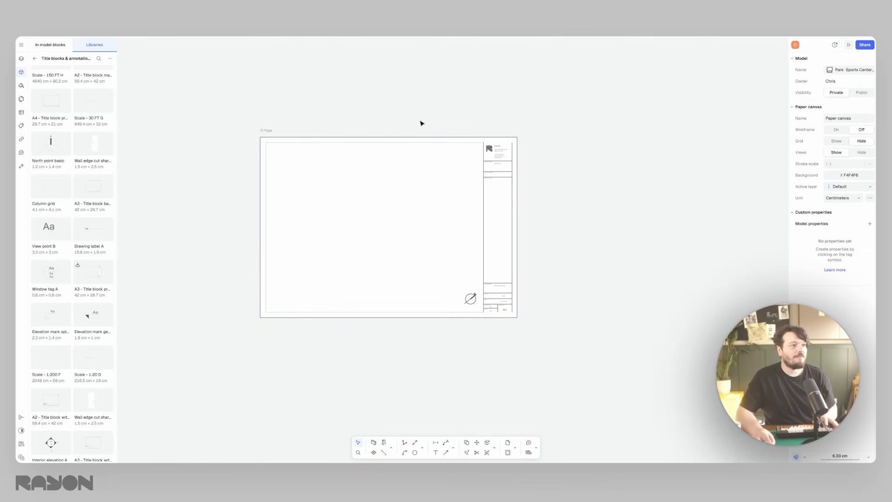
pyautogui.click(370, 137)
pyautogui.click(465, 443)
pyautogui.click(260, 137)
pyautogui.click(548, 137)
pyautogui.moveTo(610, 133); pyautogui.dragTo(294, 136, button='middle')
pyautogui.click(512, 140)
pyautogui.press('Escape')
# - Copy the vertical title block from the first page onto the second and third pages, aligned to their corners
pyautogui.scroll(-5, 413, 181)
pyautogui.moveTo(414, 179); pyautogui.dragTo(420, 179, button='middle')
pyautogui.scroll(5, 337, 170)
pyautogui.click(343, 158)
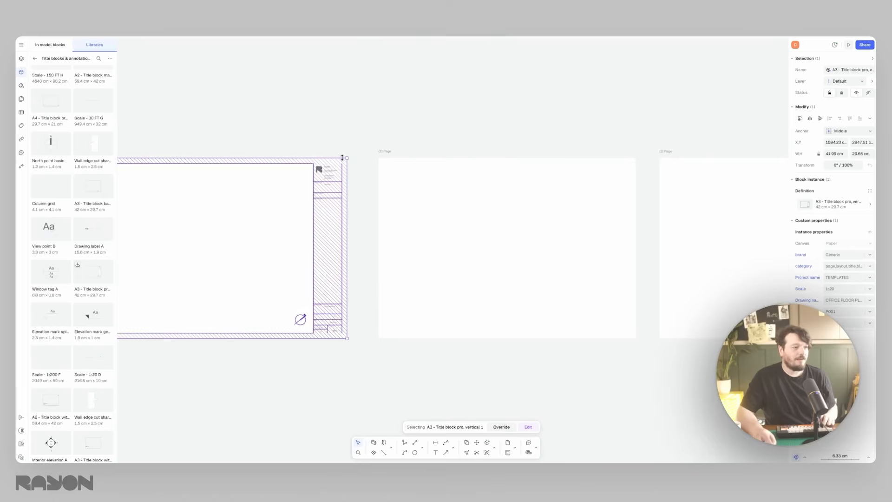
pyautogui.press('c')
pyautogui.click(347, 158)
pyautogui.click(636, 158)
pyautogui.moveTo(753, 153); pyautogui.dragTo(508, 170, button='middle')
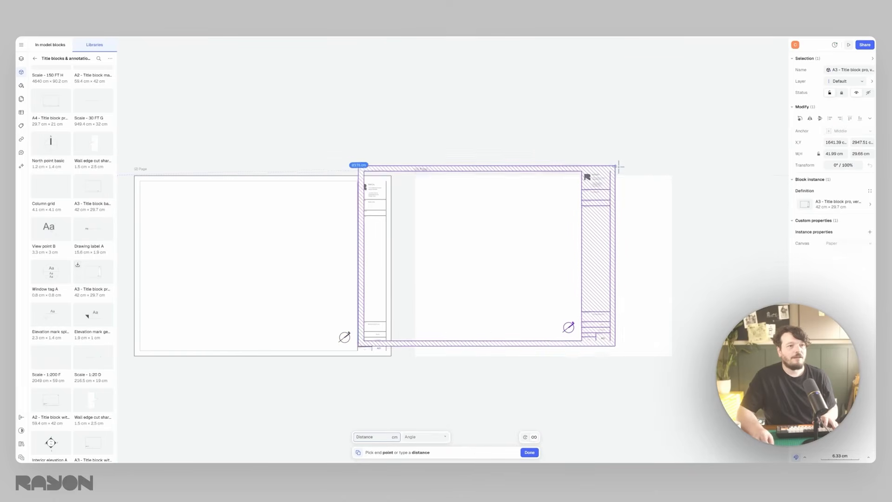
pyautogui.click(672, 175)
pyautogui.press('Escape')
pyautogui.scroll(10, 420, 216)
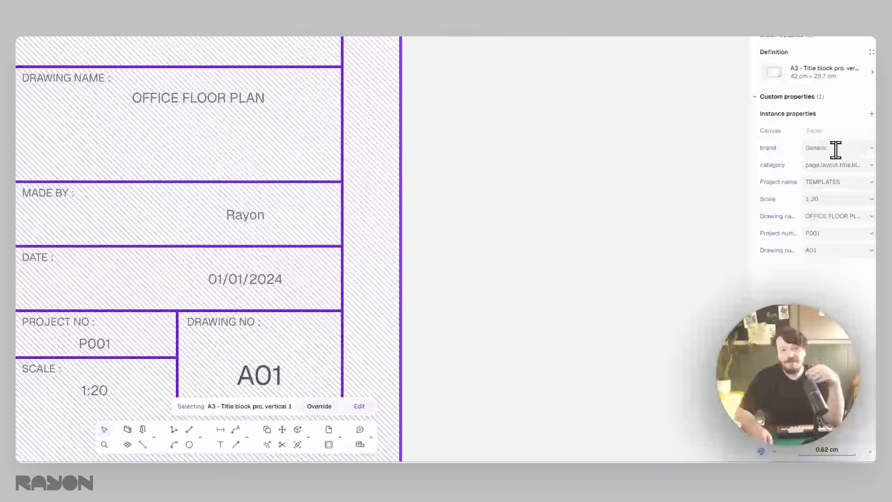
pyautogui.click(586, 176)
pyautogui.scroll(-10, 534, 155)
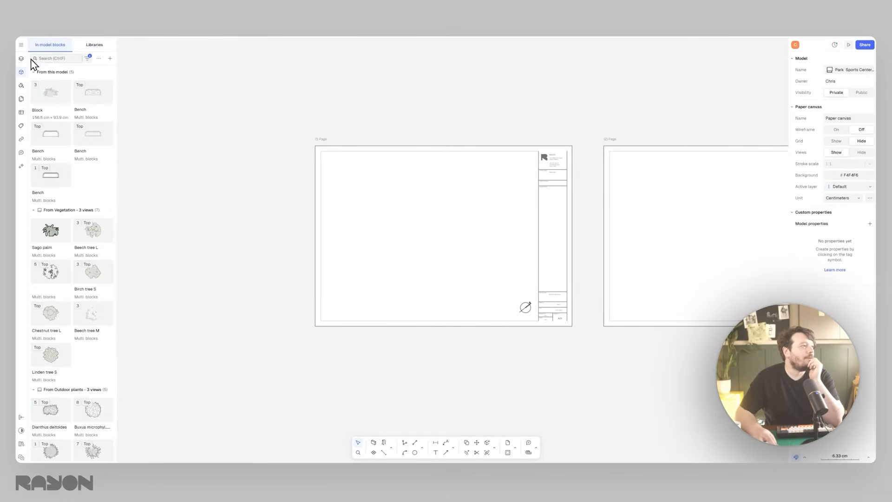
# - Insert a view of the Import canvas and position it so the plan sits over the first page
pyautogui.click(21, 59)
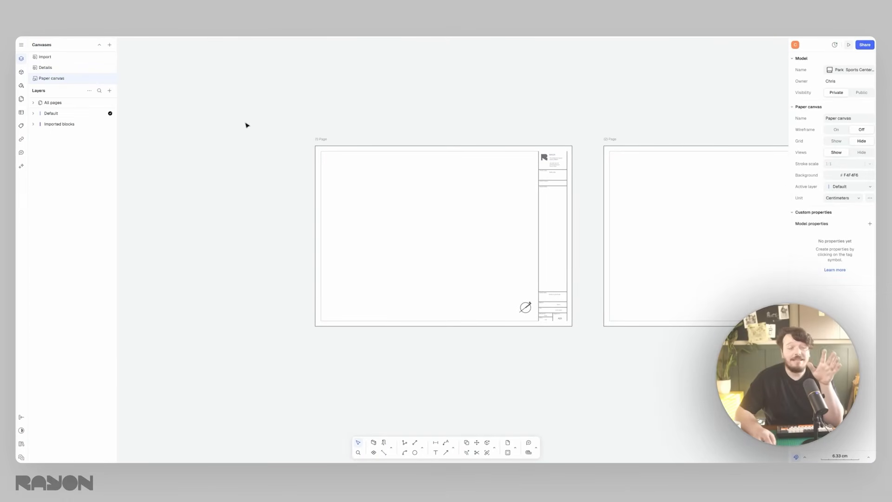
pyautogui.click(109, 90)
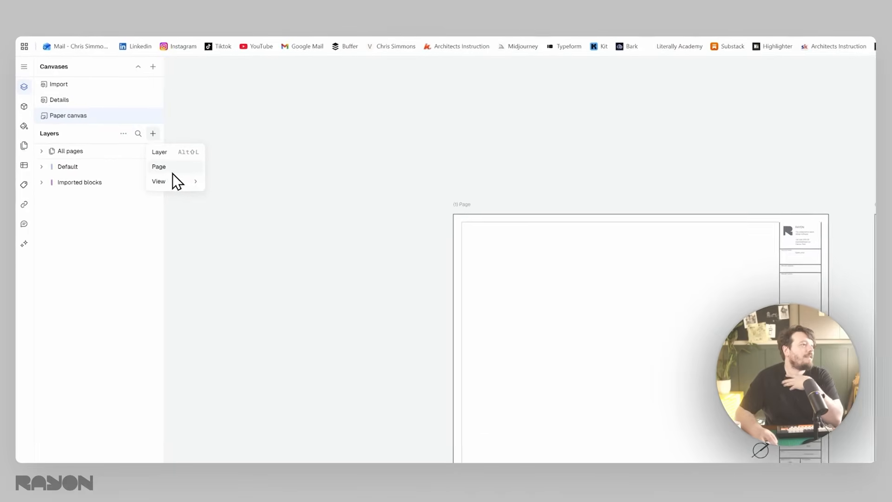
pyautogui.moveTo(186, 186)
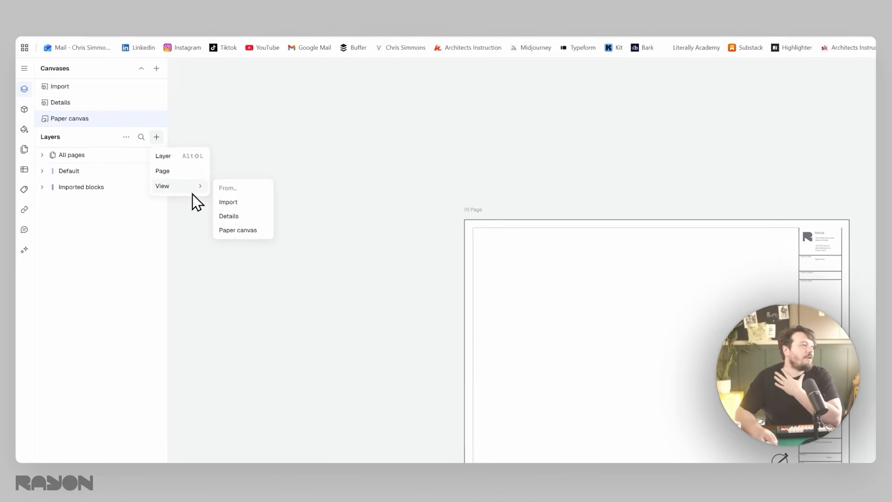
pyautogui.click(240, 204)
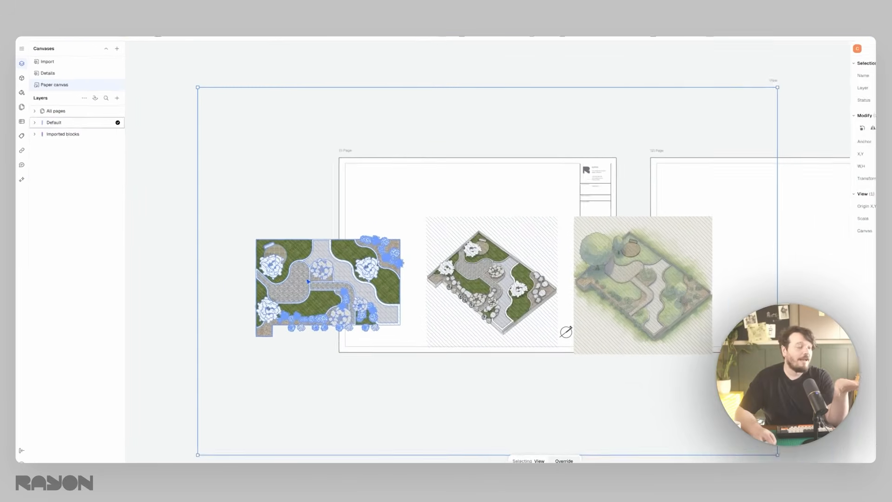
pyautogui.moveTo(331, 265); pyautogui.dragTo(451, 230)
pyautogui.moveTo(451, 230); pyautogui.dragTo(317, 238, button='middle')
pyautogui.scroll(-5, 274, 235)
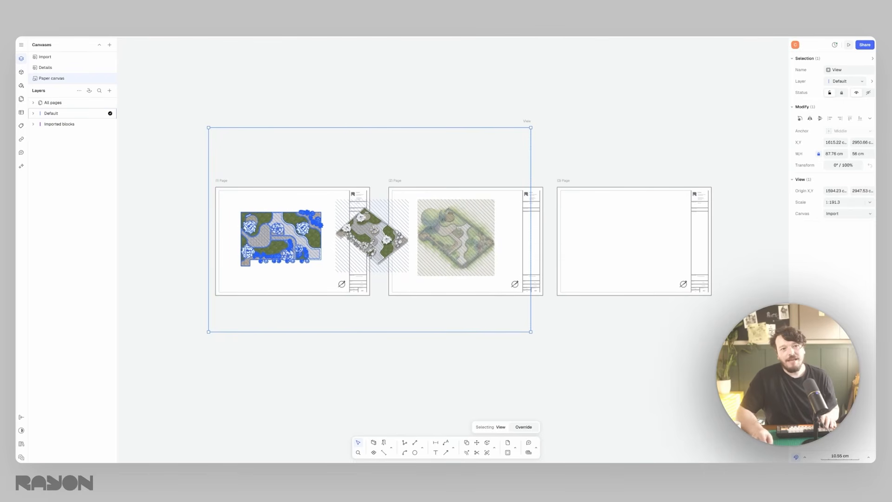
# - Set the view's scale to 1:200 and crop its frame around the plan drawing in the middle of the first page
pyautogui.write('200')
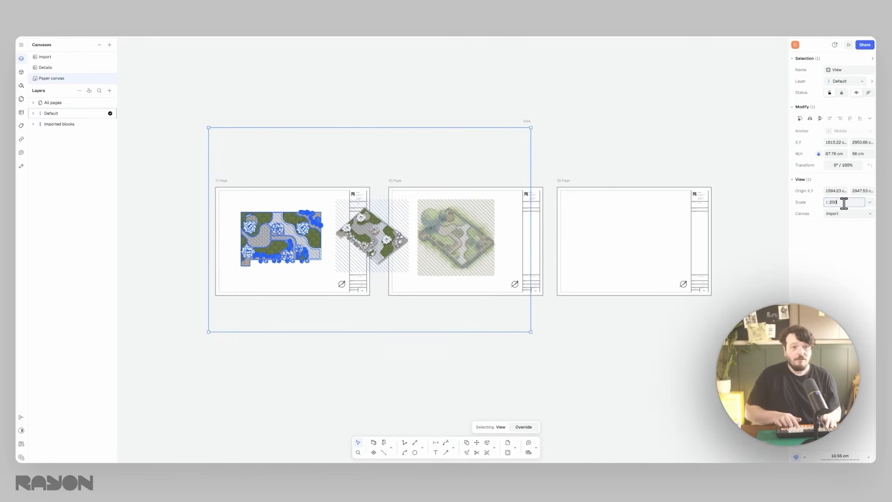
pyautogui.press('Return')
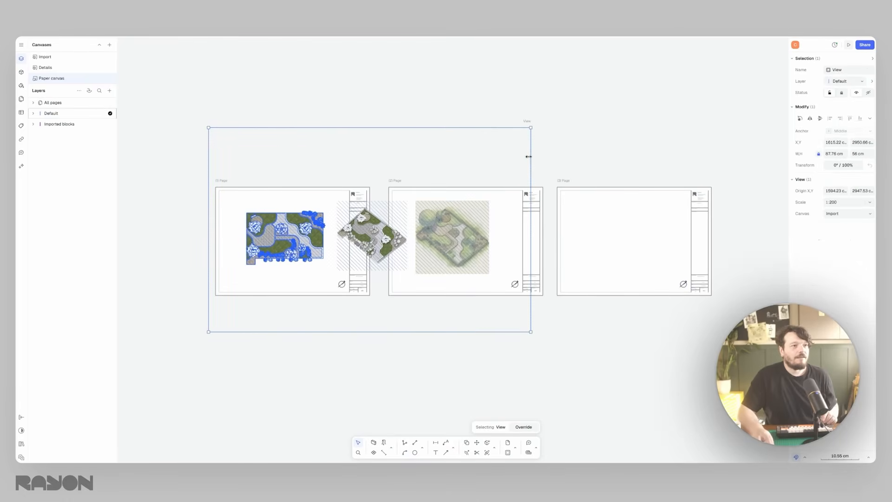
pyautogui.moveTo(531, 158); pyautogui.dragTo(330, 151)
pyautogui.moveTo(288, 127); pyautogui.dragTo(288, 206)
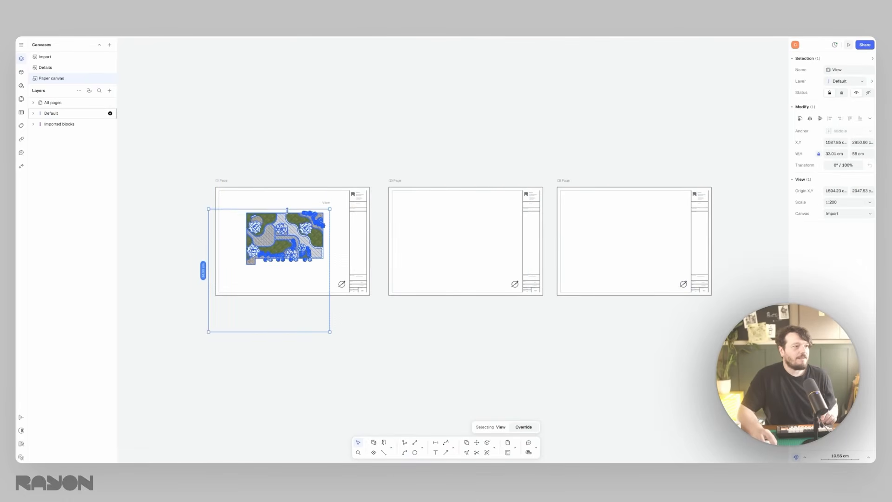
pyautogui.moveTo(208, 239); pyautogui.dragTo(242, 239)
pyautogui.moveTo(301, 332); pyautogui.dragTo(301, 270)
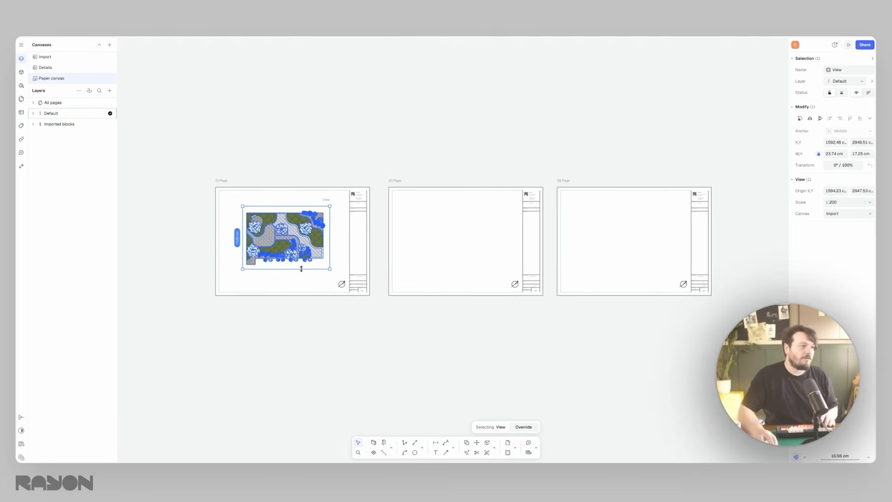
pyautogui.keyDown('ctrl'); pyautogui.scroll(5, 251, 248); pyautogui.keyUp('ctrl')
pyautogui.moveTo(331, 236); pyautogui.dragTo(330, 246)
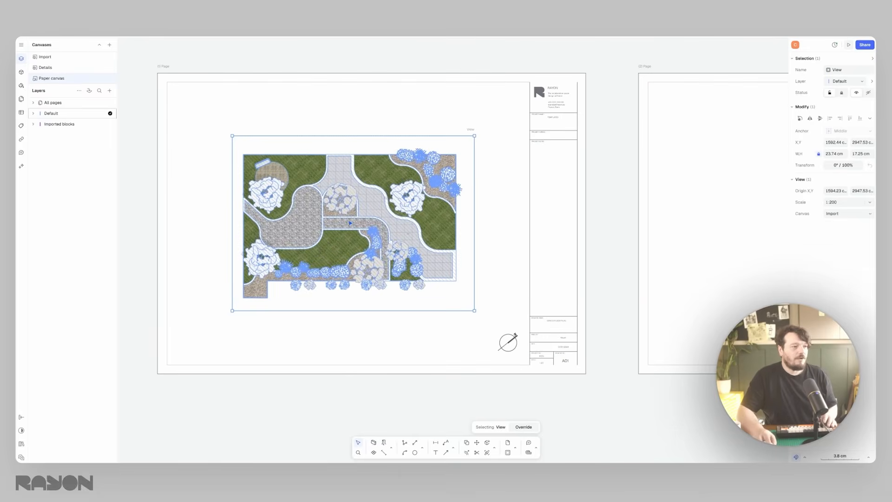
# - Move the plan view towards the first page's upper-left corner and place a duplicate of it diagonally below
pyautogui.moveTo(350, 223); pyautogui.dragTo(315, 222, button='middle')
pyautogui.hotkey('ctrl', 'd')
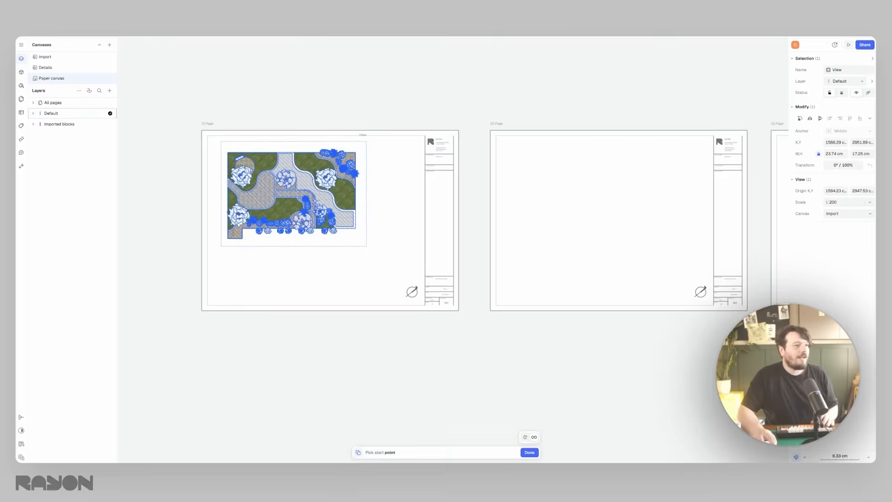
pyautogui.click(316, 201)
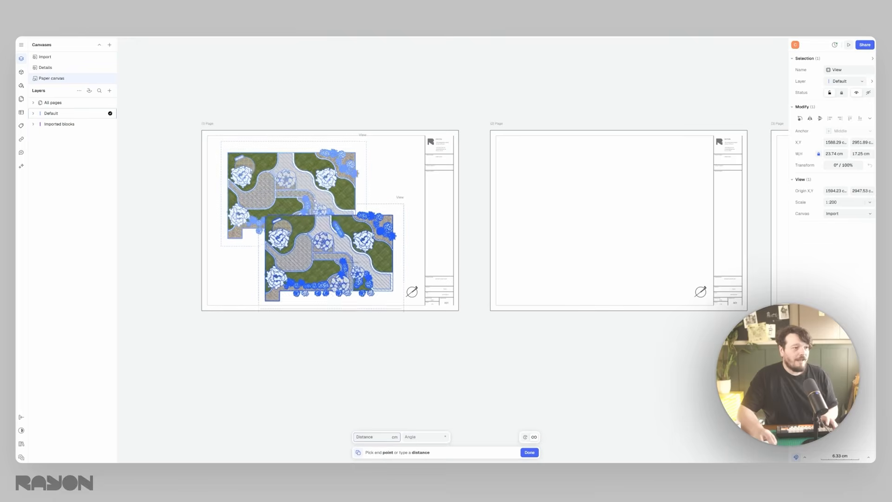
pyautogui.click(348, 253)
# - Shift the duplicate view's content to the axonometric image and narrow its frame around it
pyautogui.doubleClick(374, 275)
pyautogui.moveTo(374, 275); pyautogui.dragTo(303, 253)
pyautogui.moveTo(364, 243); pyautogui.dragTo(309, 264)
pyautogui.doubleClick(350, 185)
pyautogui.moveTo(256, 238); pyautogui.dragTo(277, 239)
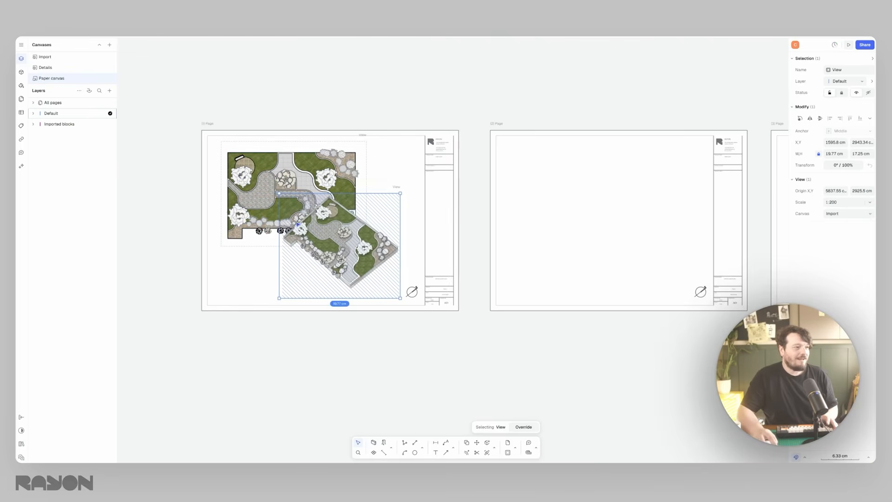
# - Scale down the axonometric view and place it in the first page's lower-right area, above the north arrow
pyautogui.moveTo(331, 297); pyautogui.dragTo(330, 289)
pyautogui.moveTo(279, 193); pyautogui.dragTo(312, 221)
pyautogui.moveTo(371, 279); pyautogui.dragTo(423, 285)
pyautogui.moveTo(395, 220); pyautogui.dragTo(390, 218)
pyautogui.click(389, 195)
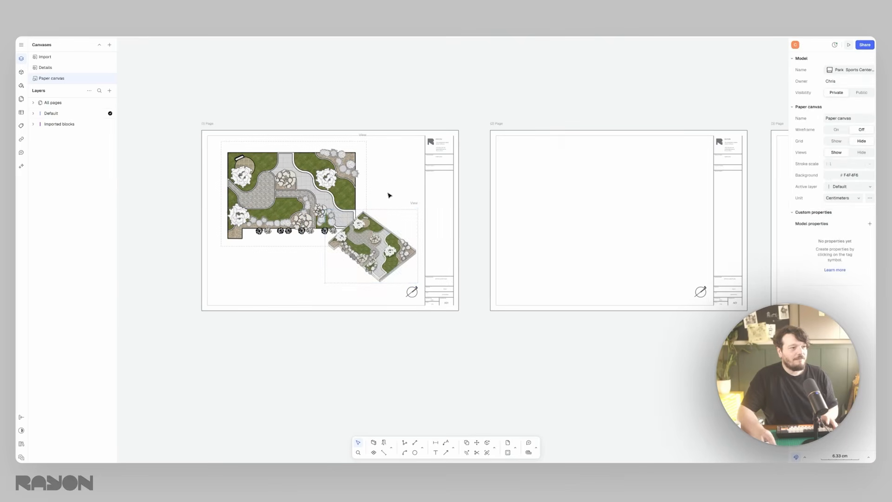
# - Nudge the plan view closer to the first page's left margin
pyautogui.scroll(5, 342, 229)
pyautogui.moveTo(325, 217); pyautogui.dragTo(388, 236, button='middle')
pyautogui.moveTo(276, 199); pyautogui.dragTo(265, 199)
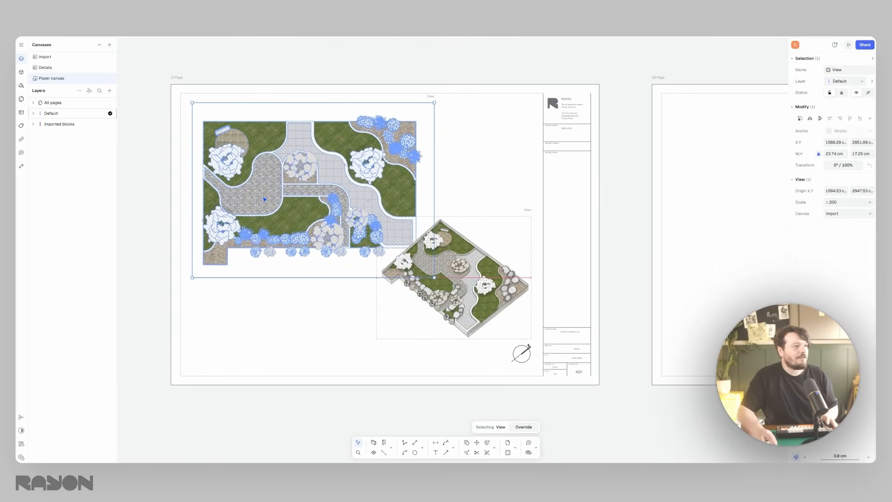
pyautogui.click(486, 135)
# - Insert another view of the Import canvas over the second page and crop it to the watercolor image
pyautogui.scroll(-5, 561, 94)
pyautogui.moveTo(561, 95); pyautogui.dragTo(305, 168, button='middle')
pyautogui.click(110, 90)
pyautogui.moveTo(130, 123)
pyautogui.click(158, 134)
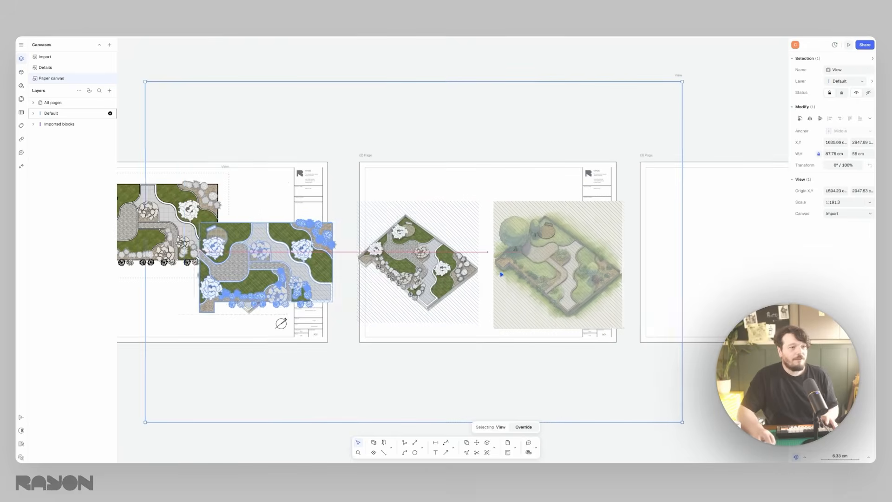
pyautogui.scroll(-3, 307, 234)
pyautogui.moveTo(306, 230); pyautogui.dragTo(438, 244)
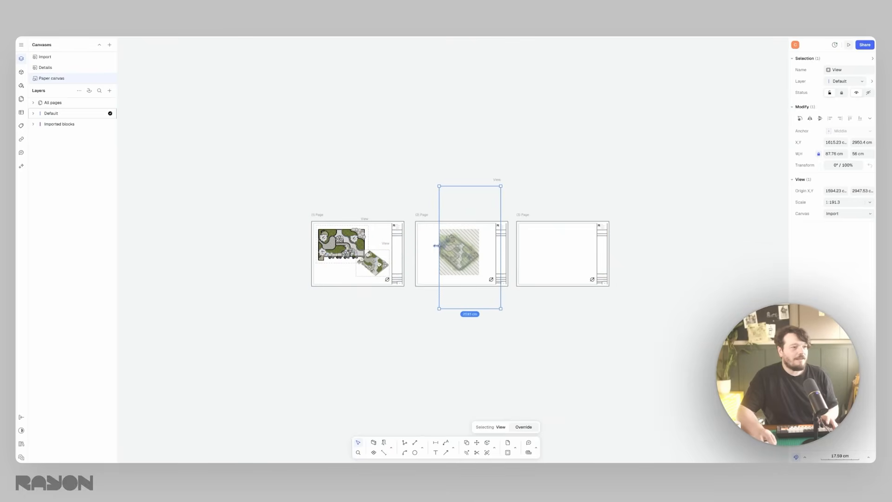
pyautogui.moveTo(438, 245); pyautogui.dragTo(422, 244)
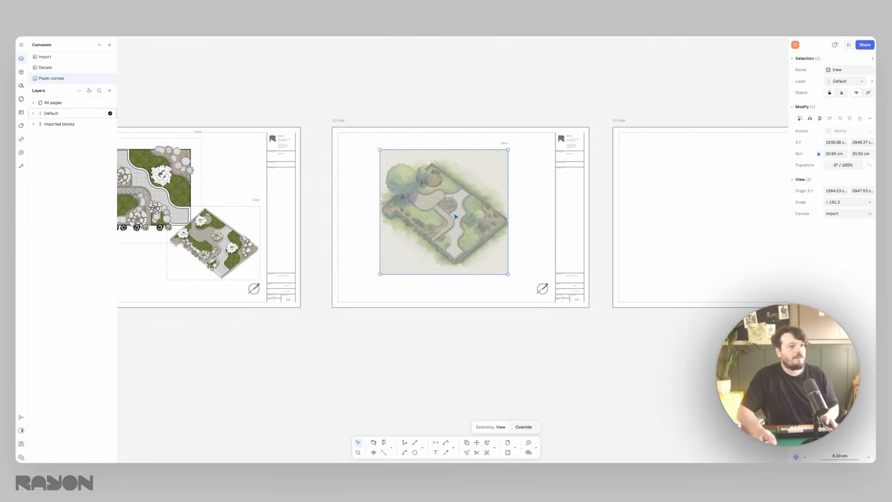
pyautogui.moveTo(460, 216); pyautogui.dragTo(425, 205)
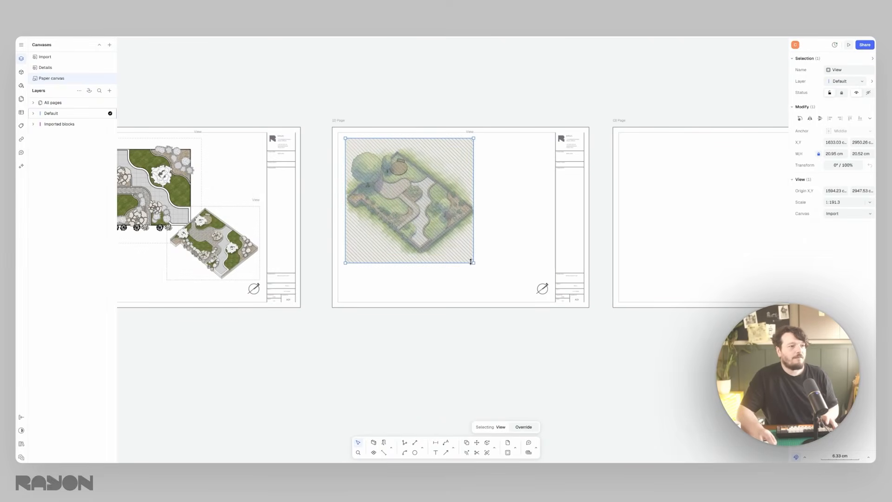
# - Enlarge the watercolor view to about 127% so it nearly fills the second page's drawing height
pyautogui.moveTo(475, 265); pyautogui.dragTo(508, 297)
pyautogui.click(536, 219)
pyautogui.moveTo(524, 208); pyautogui.dragTo(502, 211, button='middle')
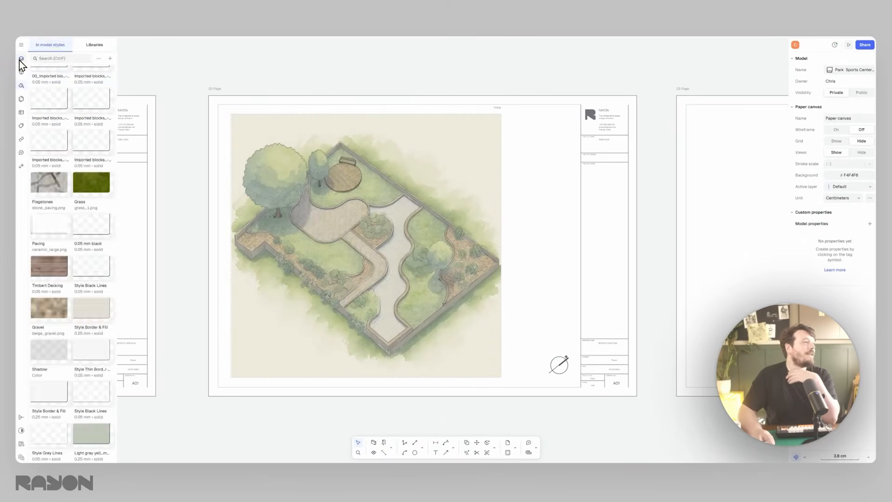
# - On the Import canvas, draw a circle about 7.4 m across beside the watercolor image in the Timbert Decking style
pyautogui.click(19, 60)
pyautogui.click(50, 57)
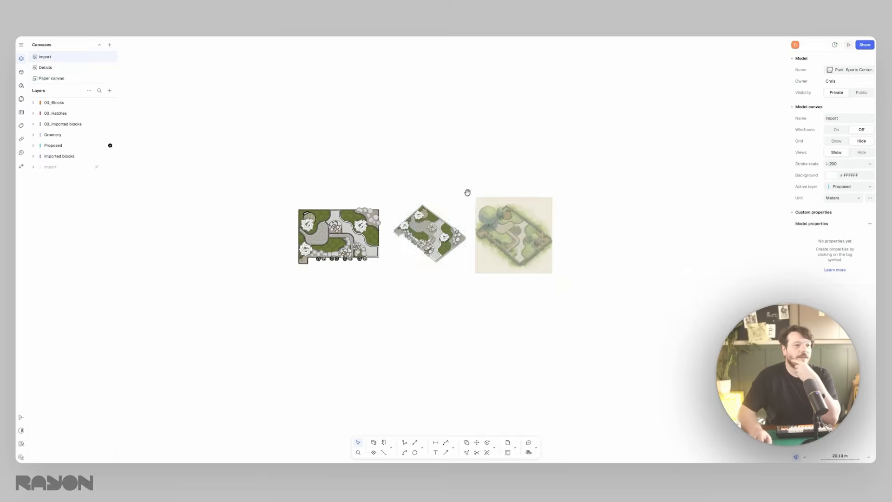
pyautogui.click(417, 451)
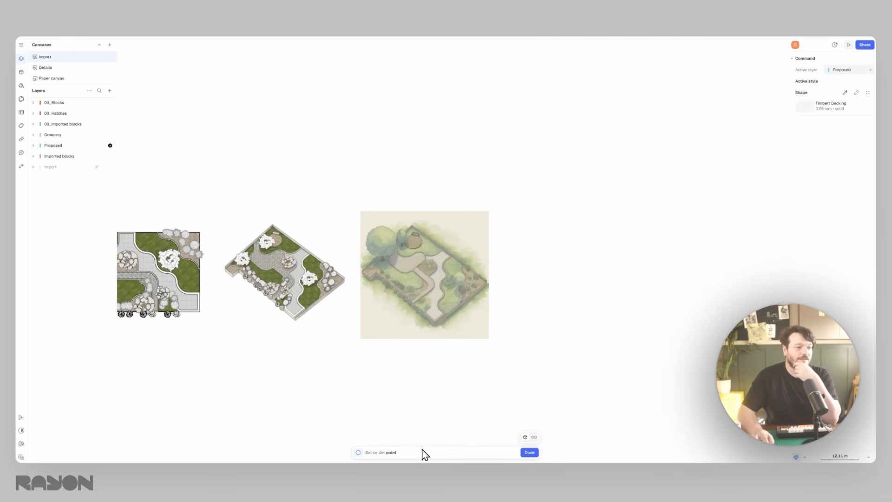
pyautogui.click(520, 240)
pyautogui.click(531, 239)
pyautogui.scroll(5, 534, 238)
# - Copy the decking circle straight down at even spacing to make a column of four circles
pyautogui.moveTo(489, 235); pyautogui.dragTo(453, 198, button='middle')
pyautogui.hotkey('ctrl', 'd')
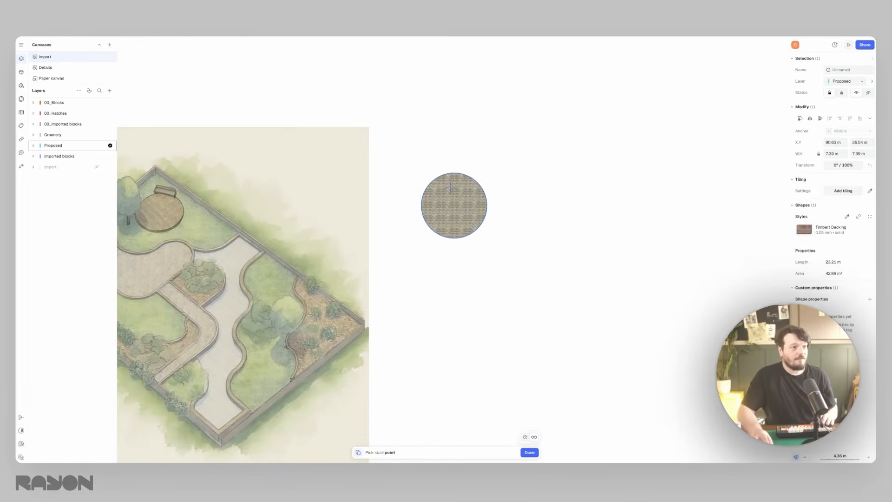
pyautogui.click(454, 205)
pyautogui.click(454, 282)
pyautogui.press('Return')
# - Apply the Gravel style to the second circle in the column
pyautogui.click(471, 281)
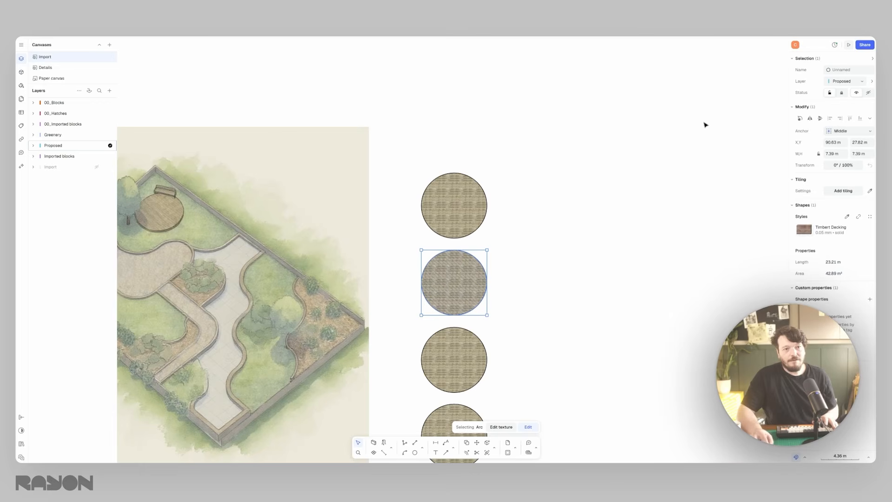
pyautogui.click(867, 218)
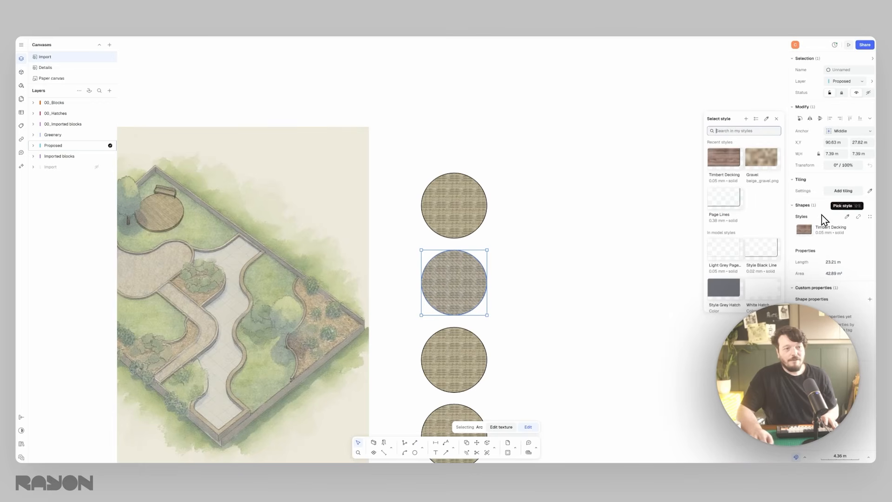
pyautogui.click(729, 161)
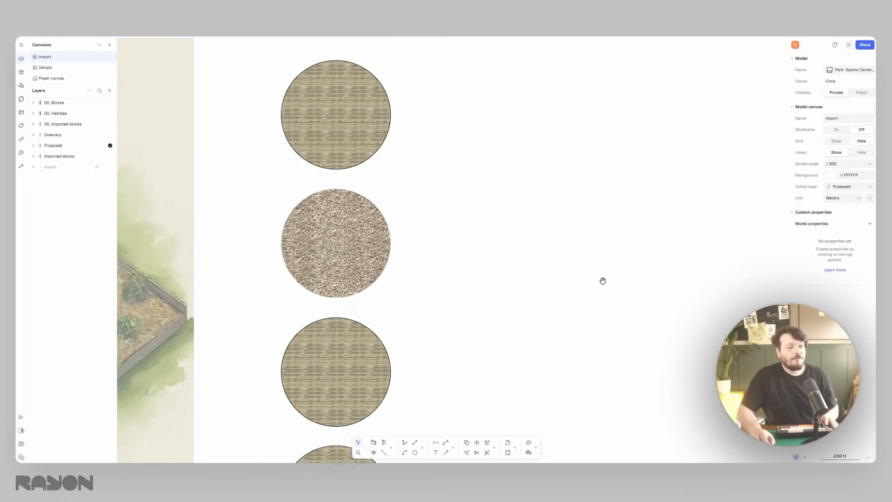
pyautogui.scroll(-5, 602, 279)
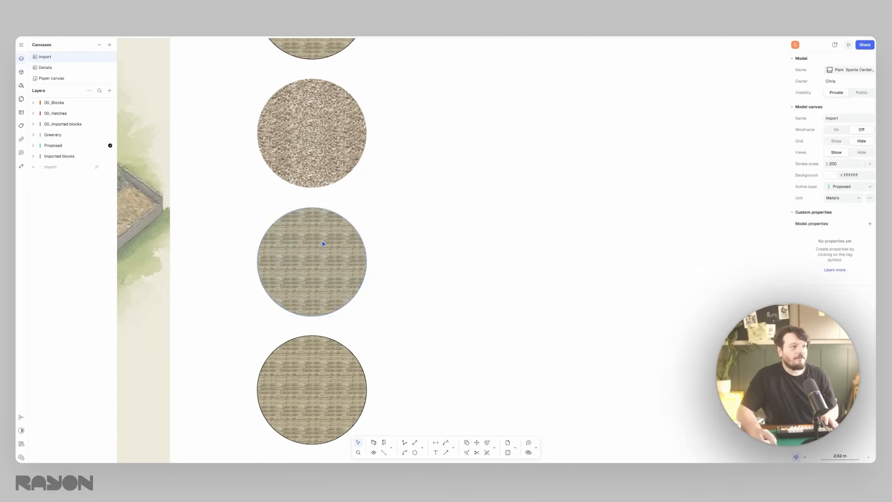
# - Apply the Grass style to the third circle and a grey stone texture style to the fourth
pyautogui.click(312, 261)
pyautogui.click(869, 217)
pyautogui.scroll(-2, 747, 175)
pyautogui.click(746, 184)
pyautogui.click(311, 389)
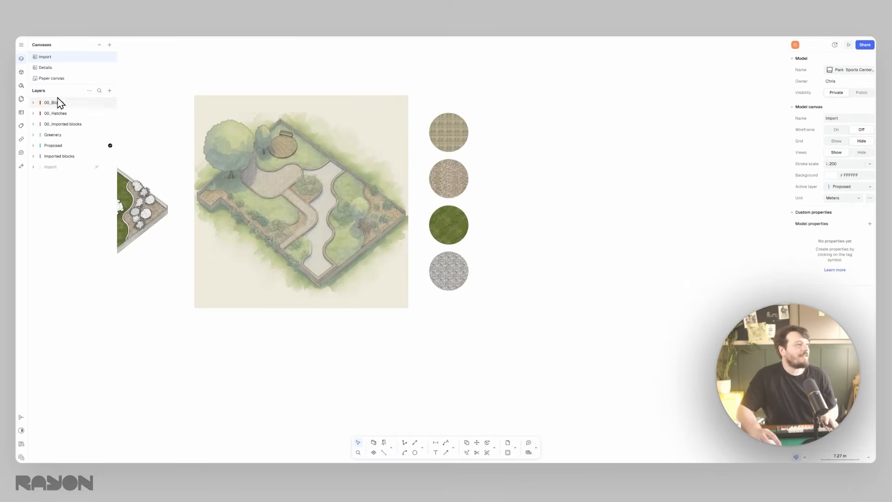
# - On the Paper canvas, add a second view cropped to the four material circles alongside the watercolor image
pyautogui.click(55, 76)
pyautogui.click(486, 205)
pyautogui.moveTo(504, 207); pyautogui.dragTo(547, 202)
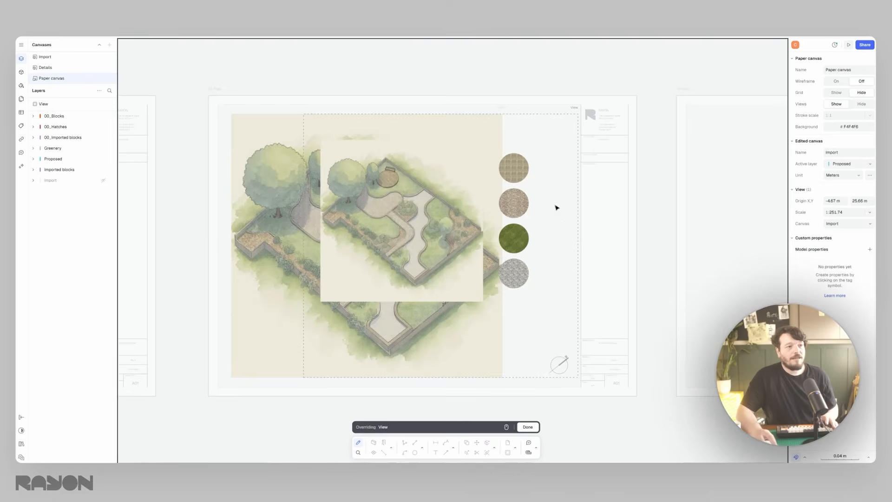
pyautogui.scroll(4, 514, 203)
pyautogui.moveTo(514, 203); pyautogui.dragTo(534, 207, button='middle')
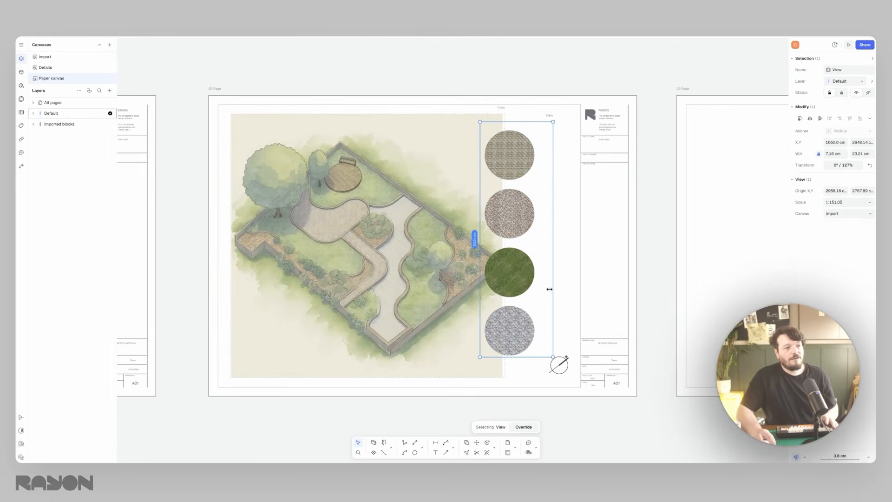
pyautogui.moveTo(549, 289); pyautogui.dragTo(539, 289)
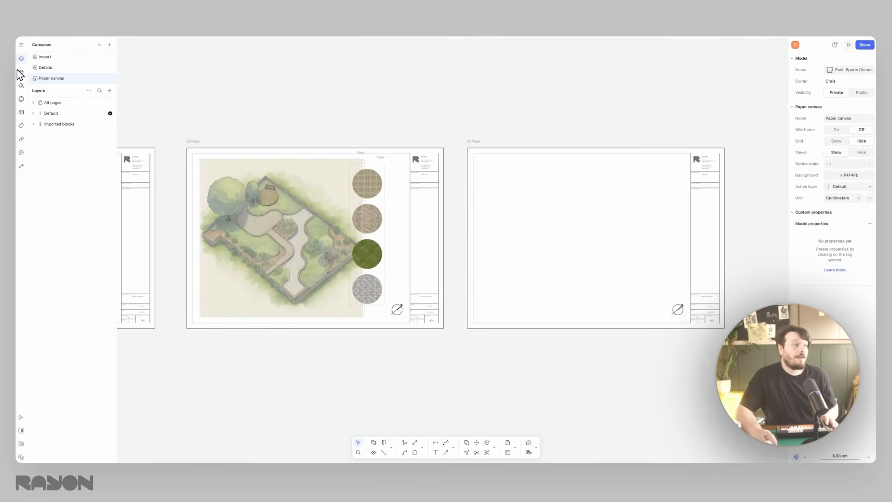
# - Insert a view of the Details canvas on the third page, crop it and set its scale to 1:100
pyautogui.click(110, 91)
pyautogui.moveTo(123, 123)
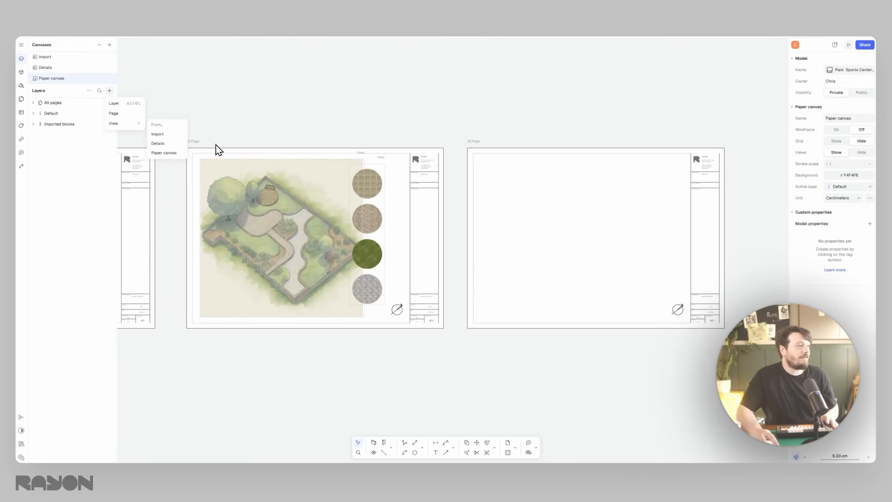
pyautogui.click(169, 144)
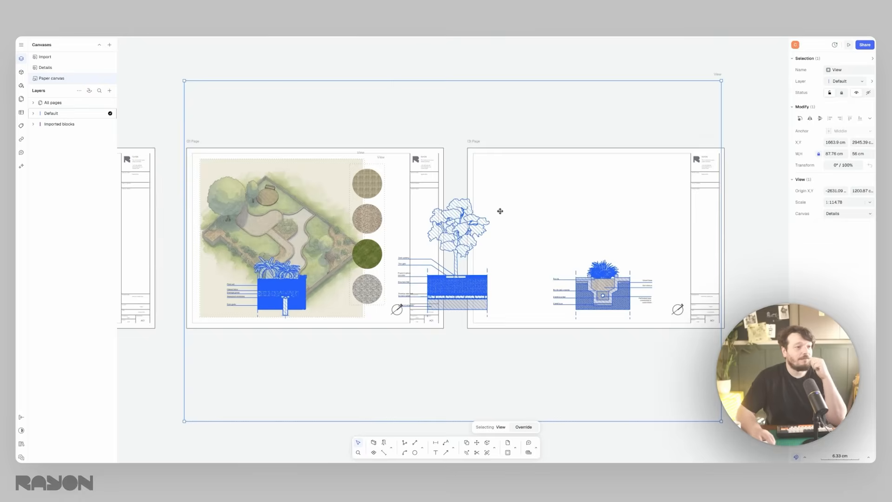
pyautogui.moveTo(488, 262); pyautogui.dragTo(400, 261, button='middle')
pyautogui.moveTo(400, 260); pyautogui.dragTo(620, 161)
pyautogui.click(846, 203)
pyautogui.write('100')
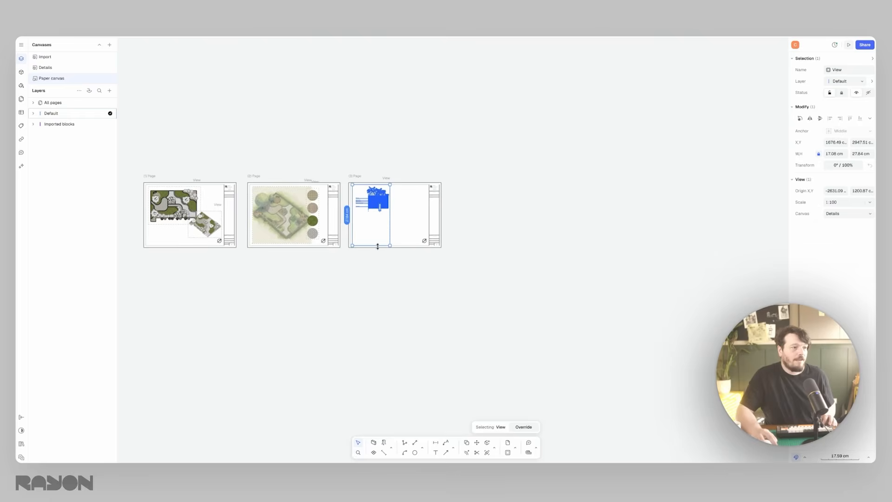
# - Duplicate the planter detail view on the third page to show the drained planting detail below it and the tree pit detail beside it
pyautogui.moveTo(378, 246); pyautogui.dragTo(397, 285)
pyautogui.scroll(5, 379, 197)
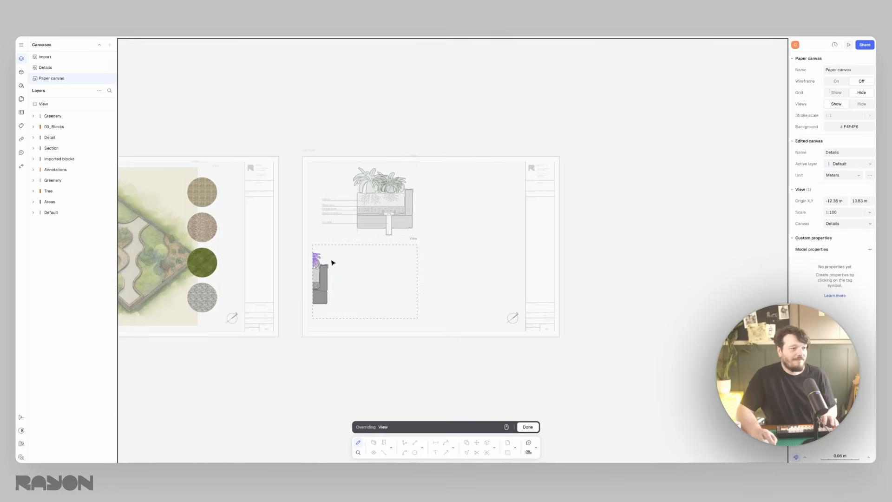
pyautogui.moveTo(332, 263); pyautogui.dragTo(316, 264, button='middle')
pyautogui.moveTo(416, 264); pyautogui.dragTo(329, 267, button='middle')
pyautogui.moveTo(388, 272); pyautogui.dragTo(316, 273, button='middle')
pyautogui.moveTo(390, 272); pyautogui.dragTo(340, 273, button='middle')
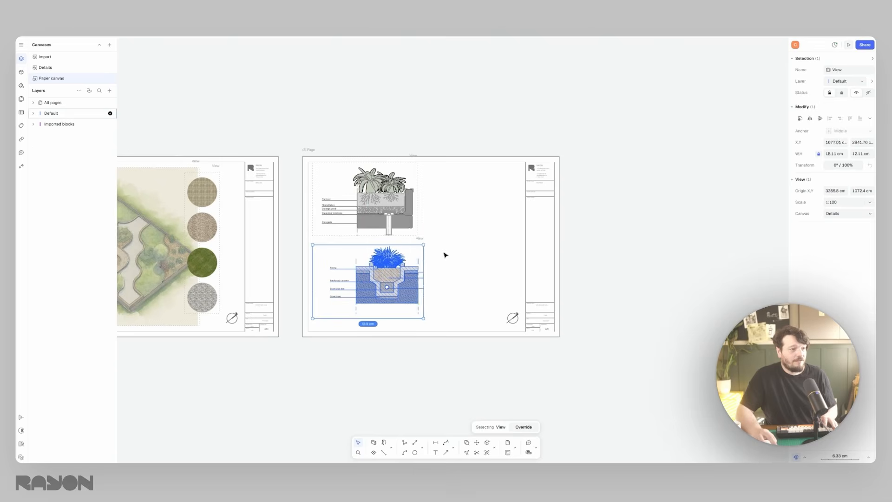
pyautogui.keyDown('alt'); pyautogui.moveTo(397, 285); pyautogui.dragTo(492, 241); pyautogui.keyUp('alt')
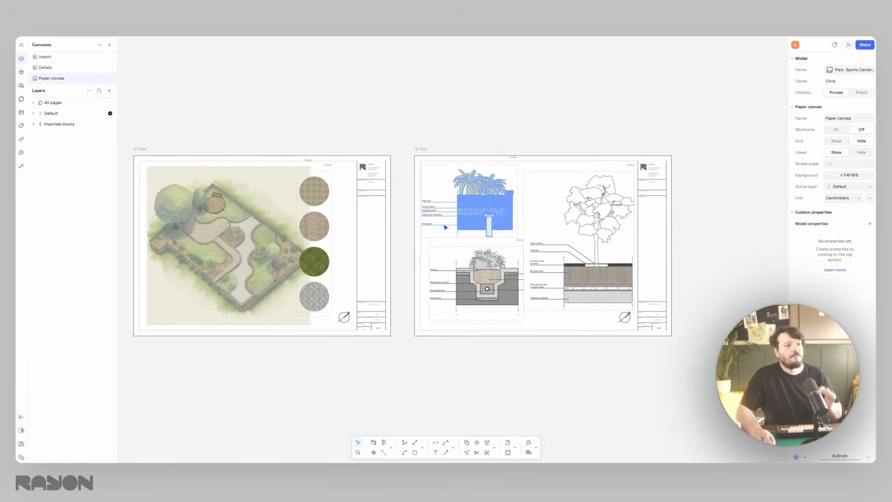
# - Add the text "Landscape Masterplan" beneath the plan view on the first page
pyautogui.hscroll(-10, 445, 233)
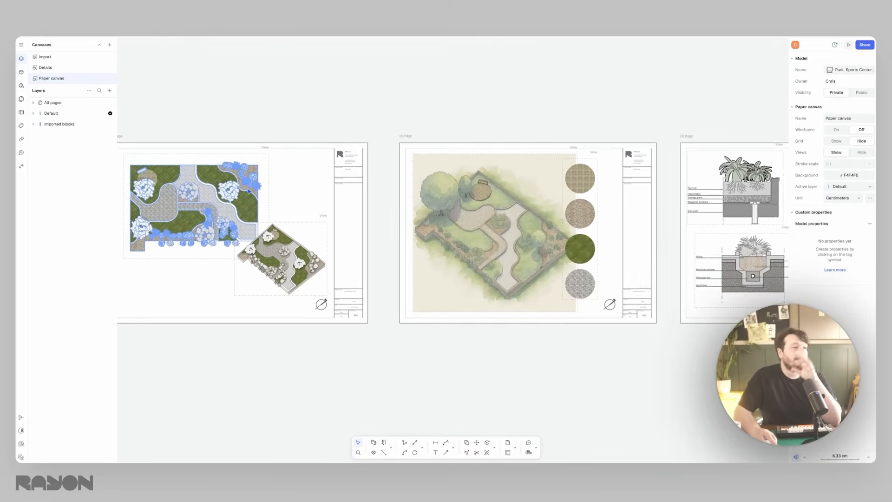
pyautogui.hscroll(-1, 262, 193)
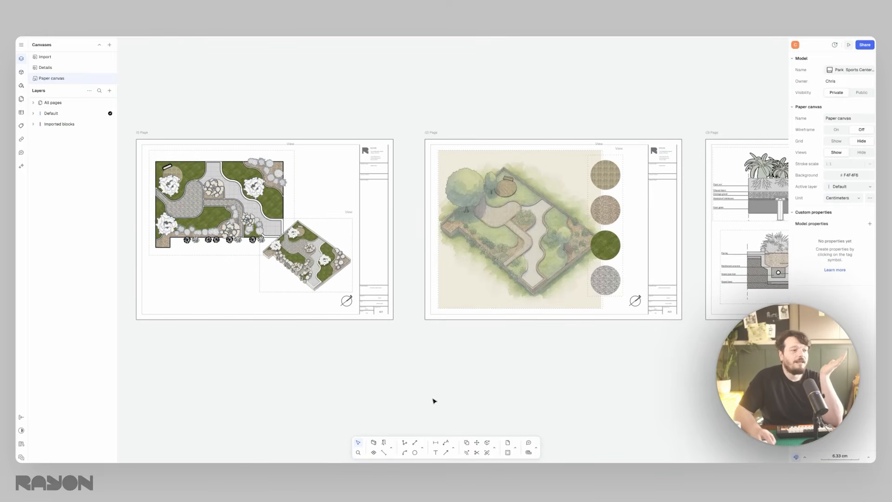
pyautogui.click(439, 452)
pyautogui.scroll(5, 171, 267)
pyautogui.click(164, 270)
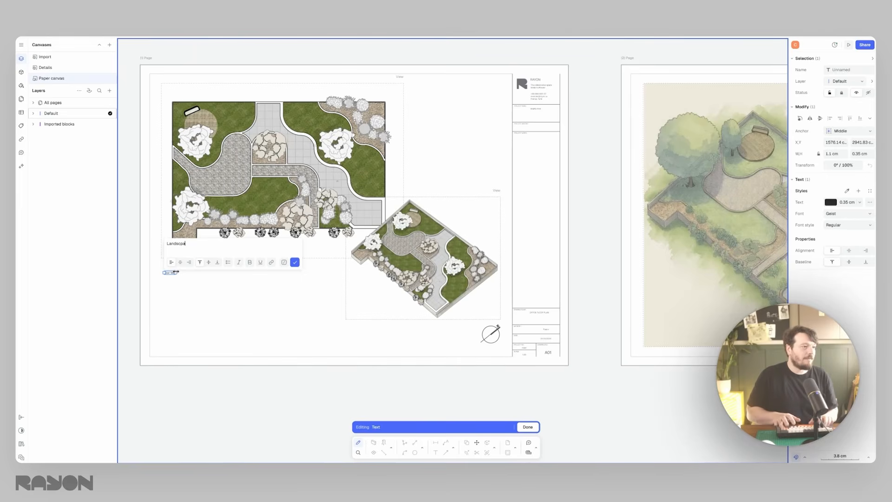
pyautogui.write('Landscape Masterplan')
pyautogui.press('Return')
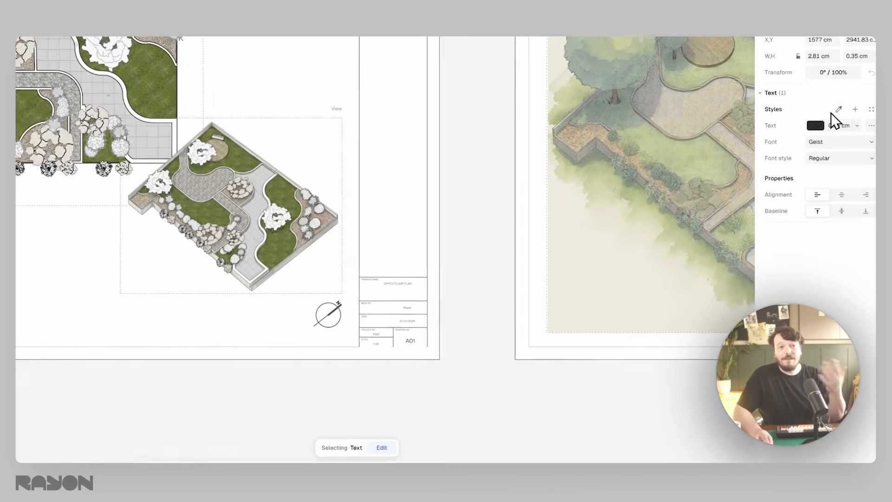
# - Format the masterplan label as 0.5 cm grey Roboto text using a text style named "Title"
pyautogui.click(860, 202)
pyautogui.click(858, 113)
pyautogui.click(857, 114)
pyautogui.click(832, 178)
pyautogui.click(813, 113)
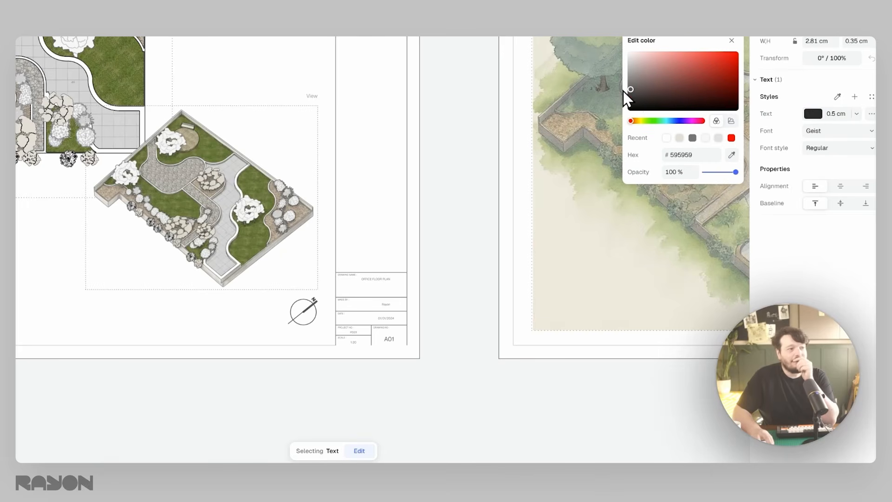
pyautogui.click(855, 97)
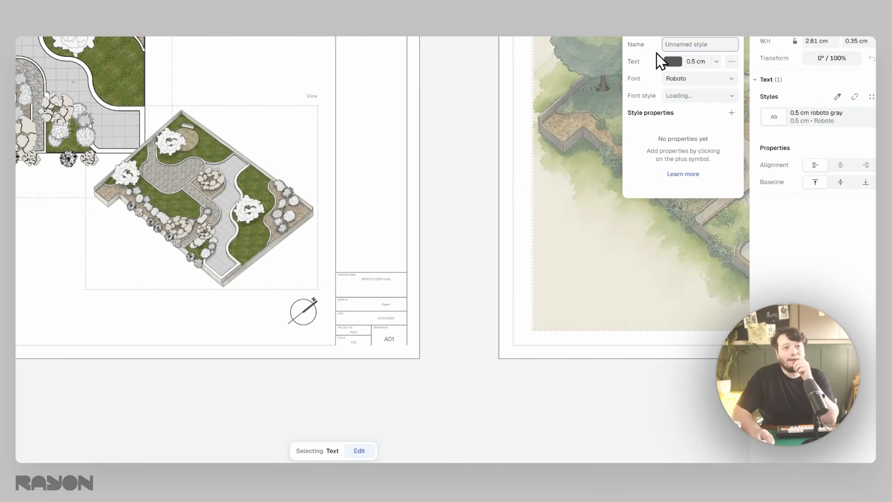
pyautogui.write('Title')
pyautogui.press('Return')
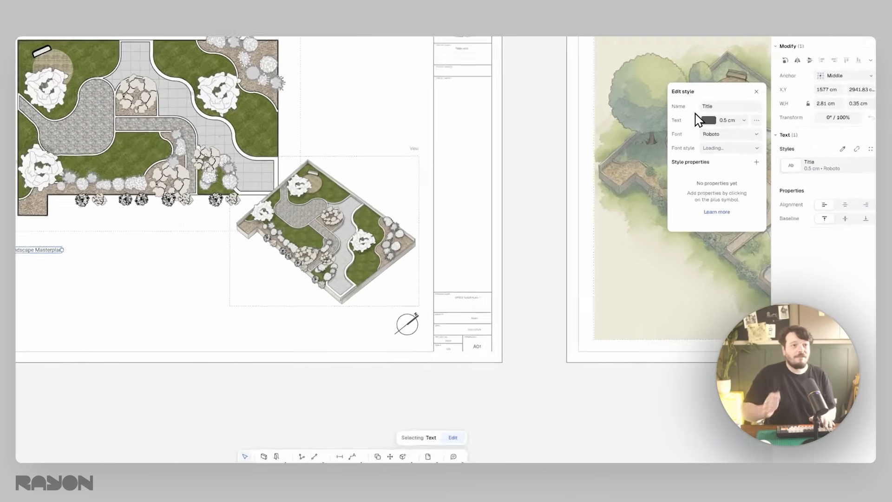
# - Move the "Landscape Masterplan" title directly beneath the plan view, lined up with the plan's left edge
pyautogui.click(206, 287)
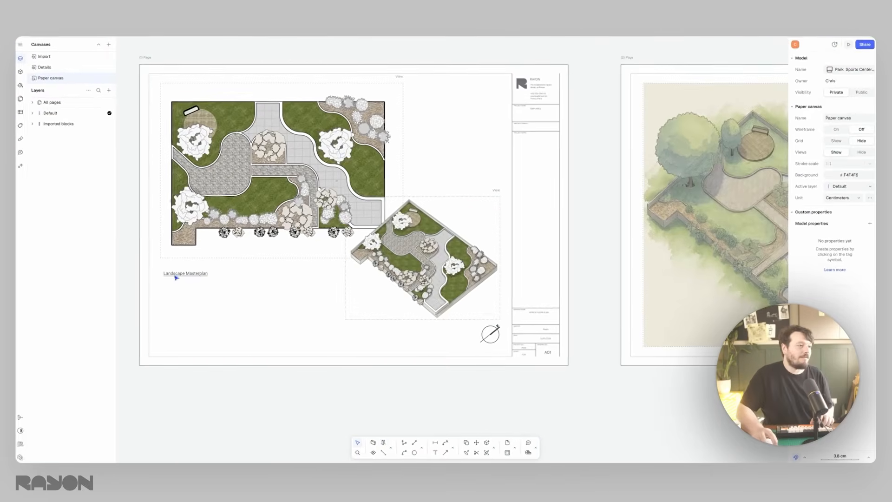
pyautogui.scroll(5, 175, 276)
pyautogui.click(179, 276)
pyautogui.moveTo(180, 276); pyautogui.dragTo(188, 256)
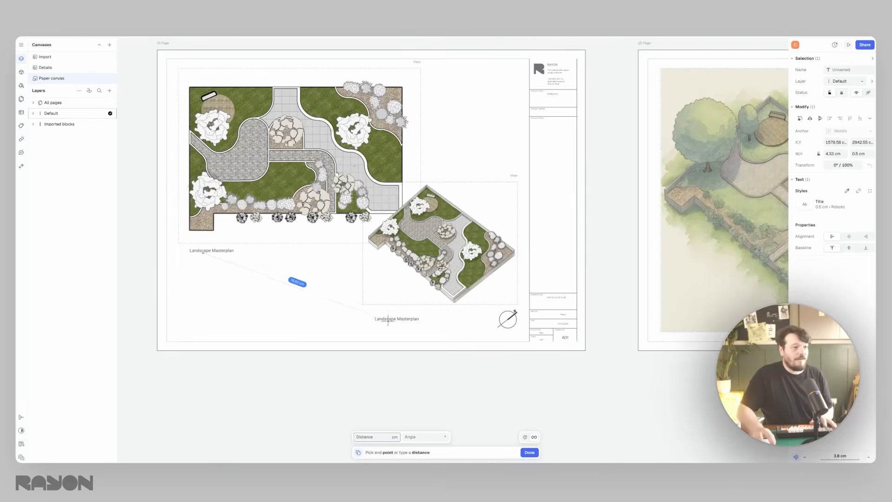
# - Copy the title beneath the axonometric view and change its text to "Landscape Masterplan - Axo"
pyautogui.click(384, 311)
pyautogui.doubleClick(408, 310)
pyautogui.click(432, 279)
pyautogui.write('- Ax')
pyautogui.click(499, 299)
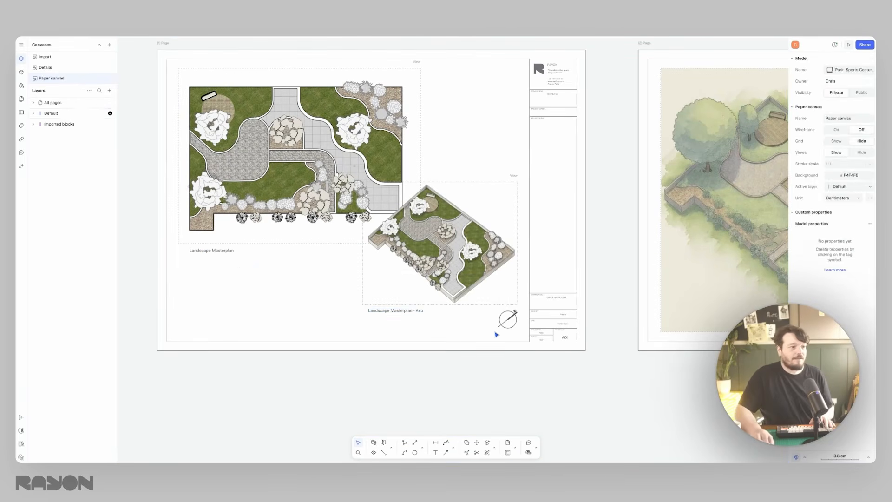
# - Share the model by inviting a collaborator's email address with the Viewer role, and dismiss the organization invitation
pyautogui.scroll(-3, 453, 195)
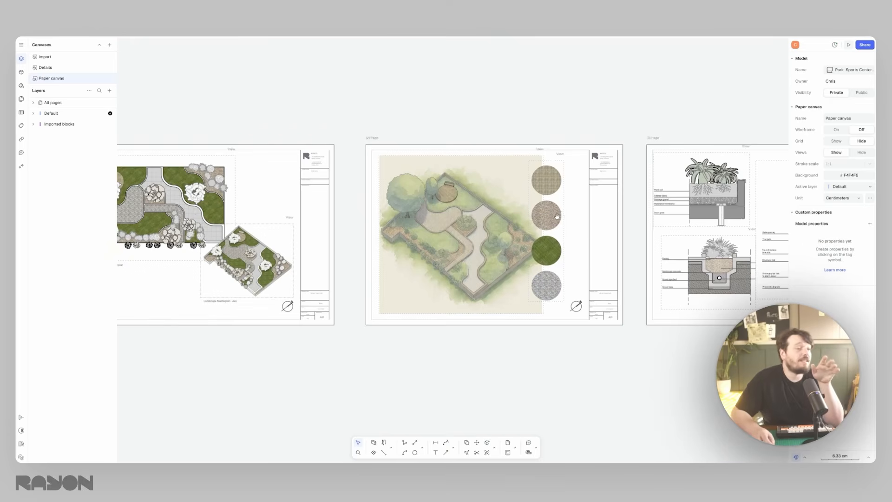
pyautogui.hscroll(5, 561, 215)
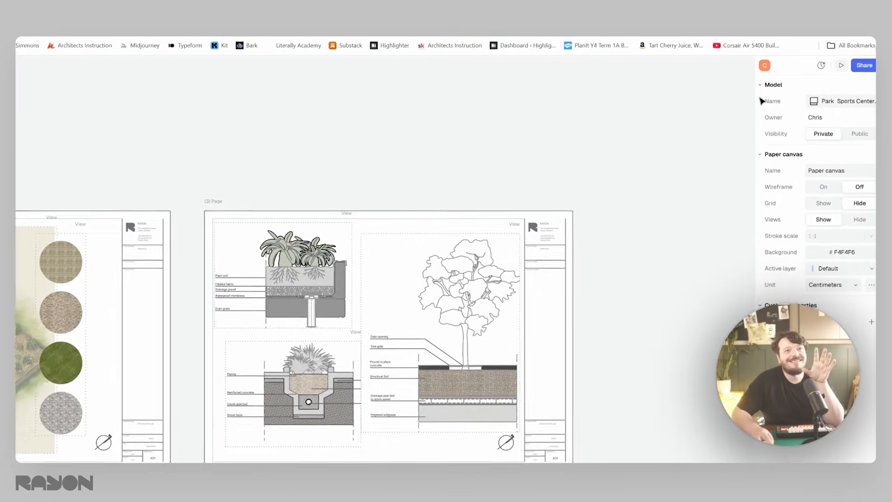
pyautogui.click(865, 45)
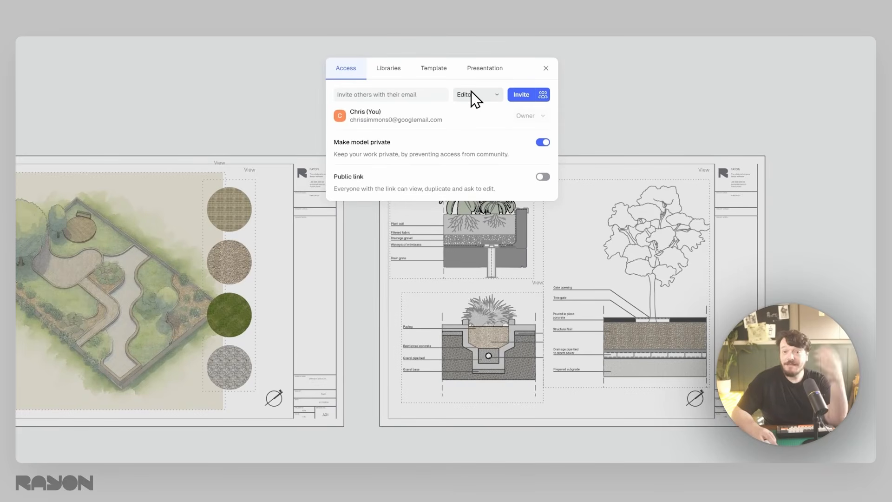
pyautogui.click(494, 97)
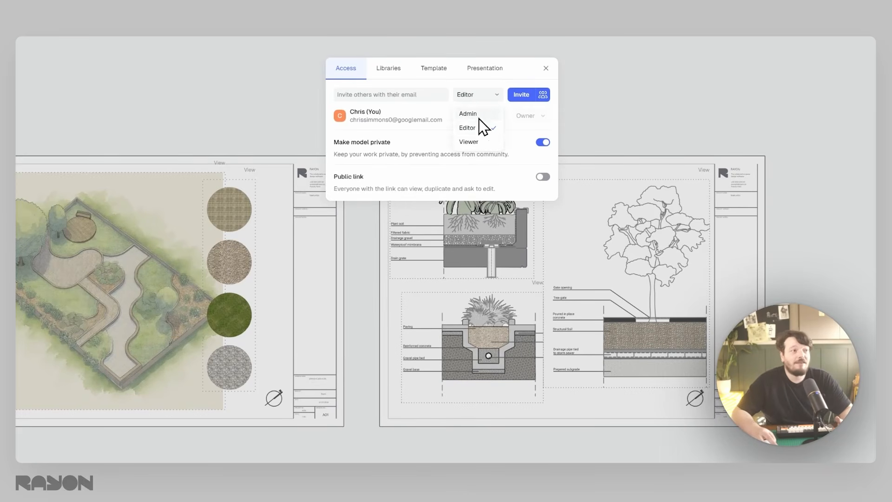
pyautogui.click(475, 146)
pyautogui.click(394, 90)
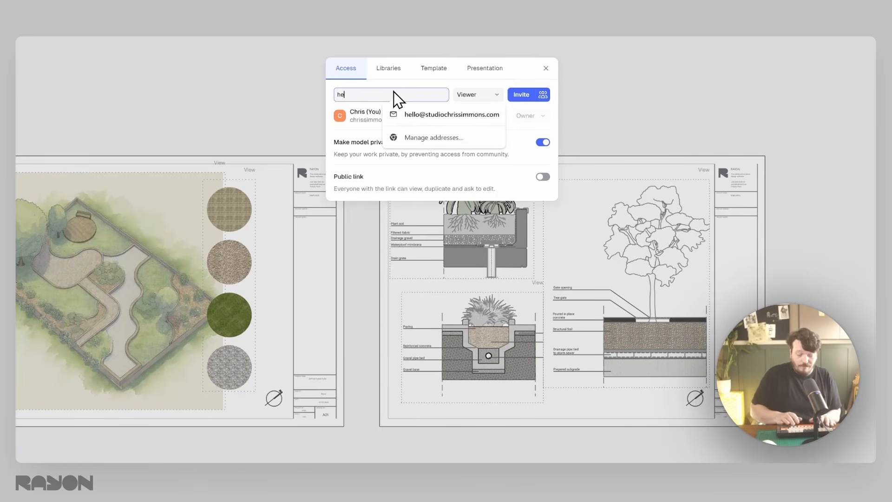
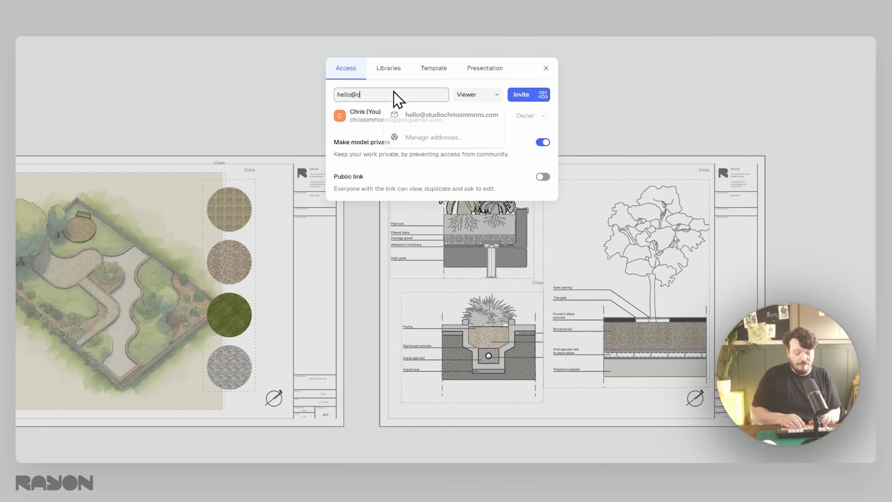
pyautogui.click(354, 122)
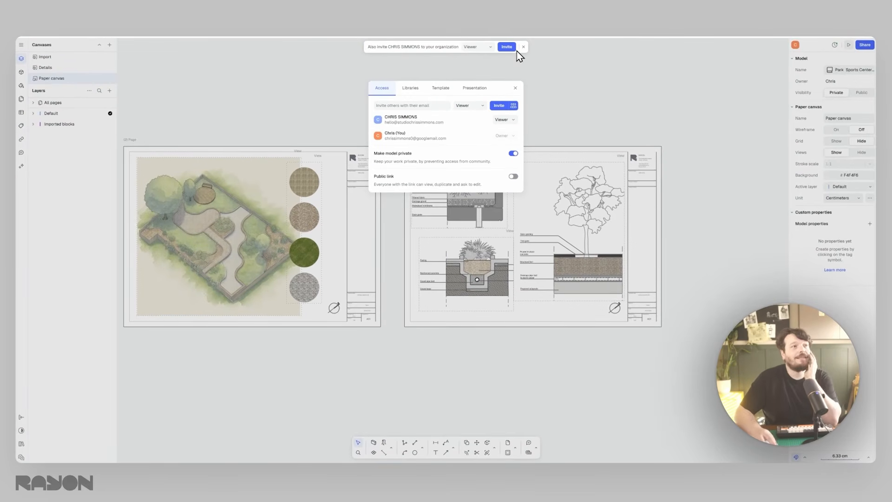
pyautogui.click(523, 46)
pyautogui.click(515, 88)
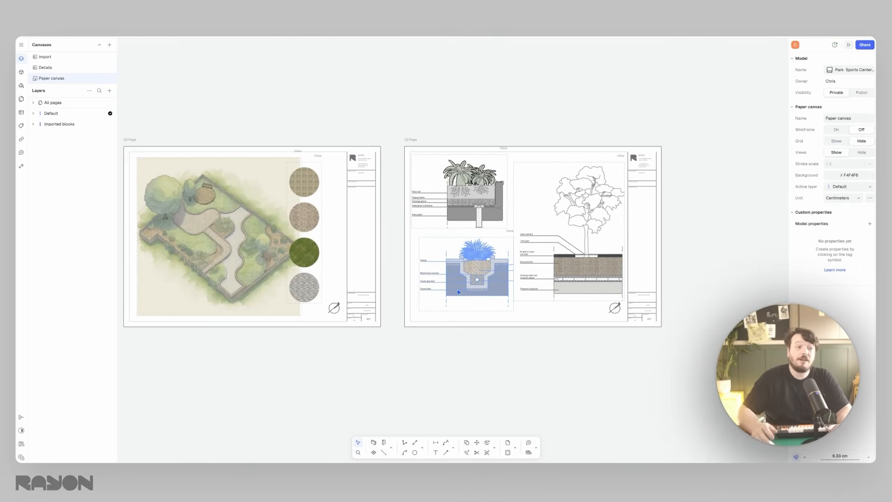
# - Post the comment "Actually change this material to porcelain" on the grey stone circle on the second page
pyautogui.moveTo(457, 276); pyautogui.dragTo(476, 279, button='middle')
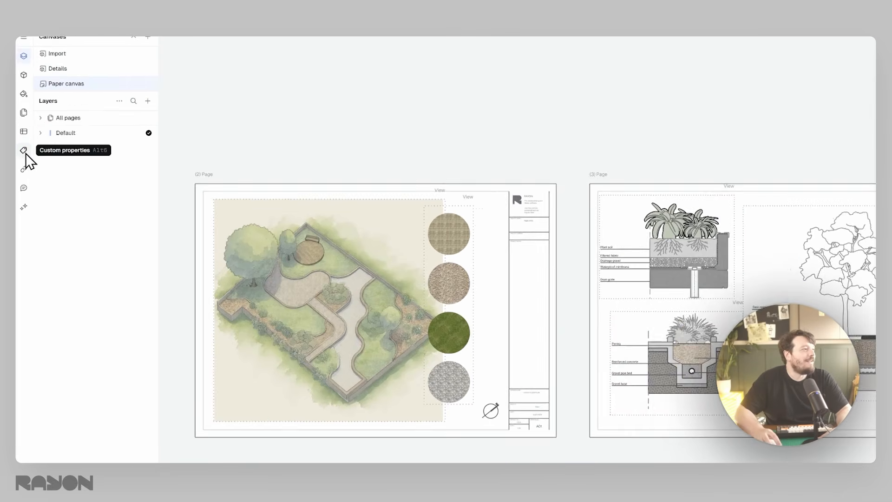
pyautogui.click(21, 125)
pyautogui.click(21, 152)
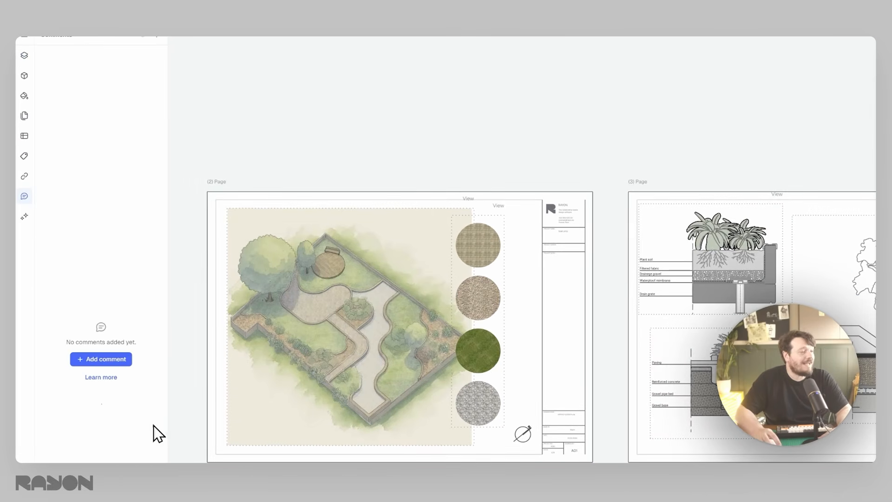
pyautogui.click(94, 363)
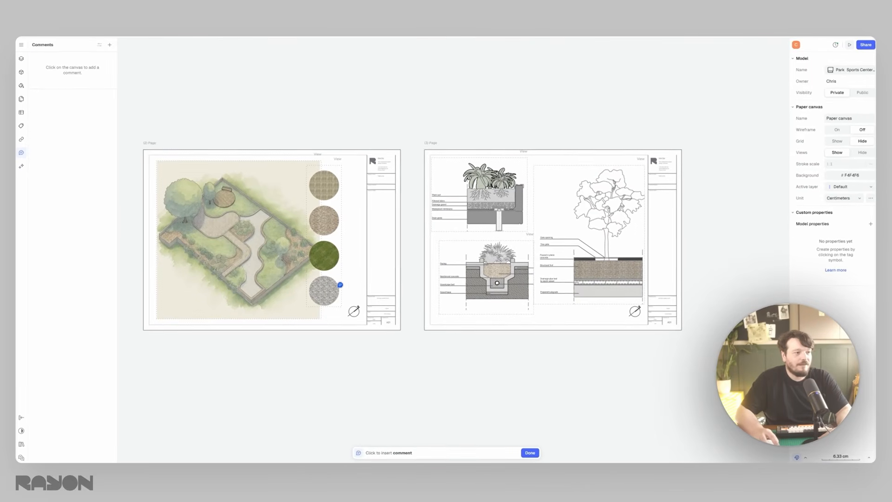
pyautogui.click(339, 281)
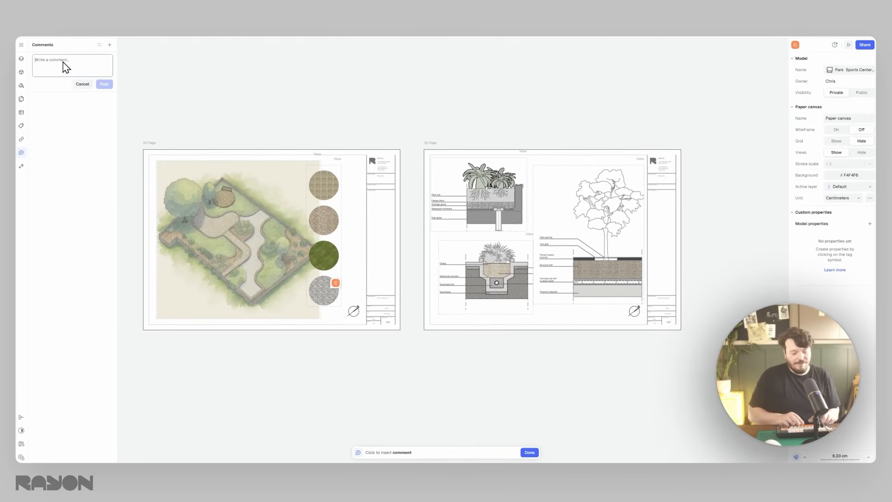
pyautogui.write('Actually')
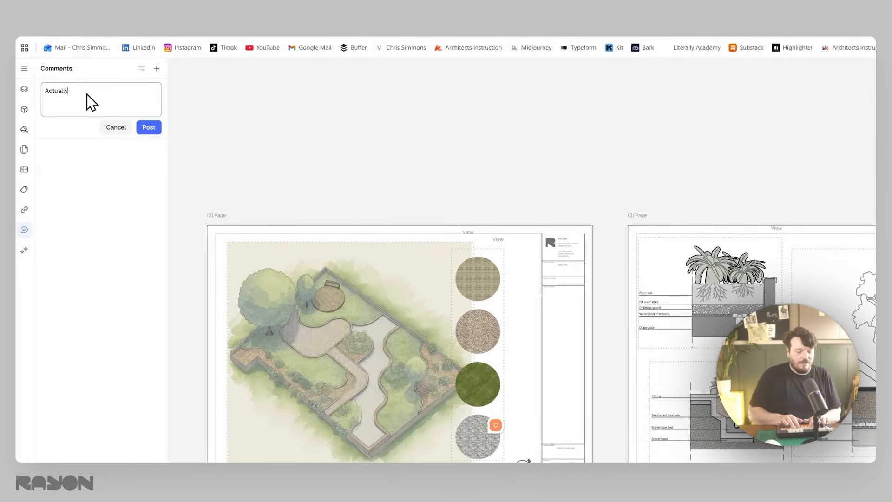
pyautogui.write(' charger ')
pyautogui.write(' this material to porc')
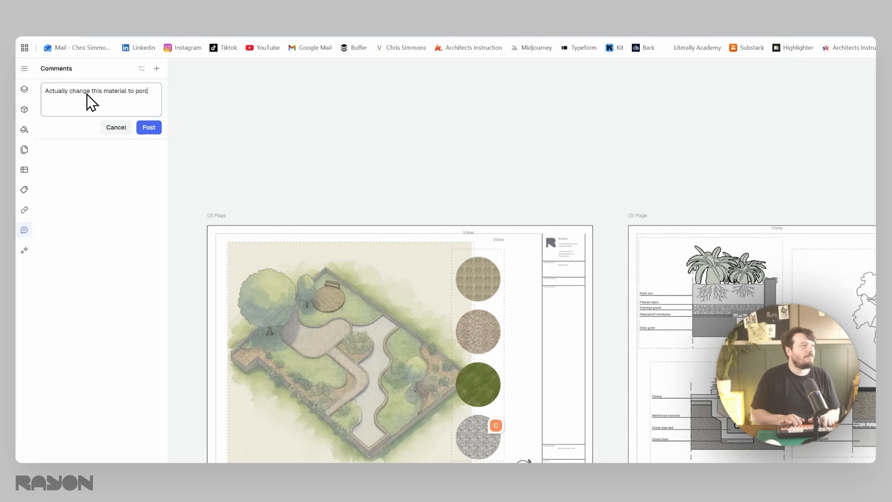
pyautogui.write('in')
pyautogui.click(149, 127)
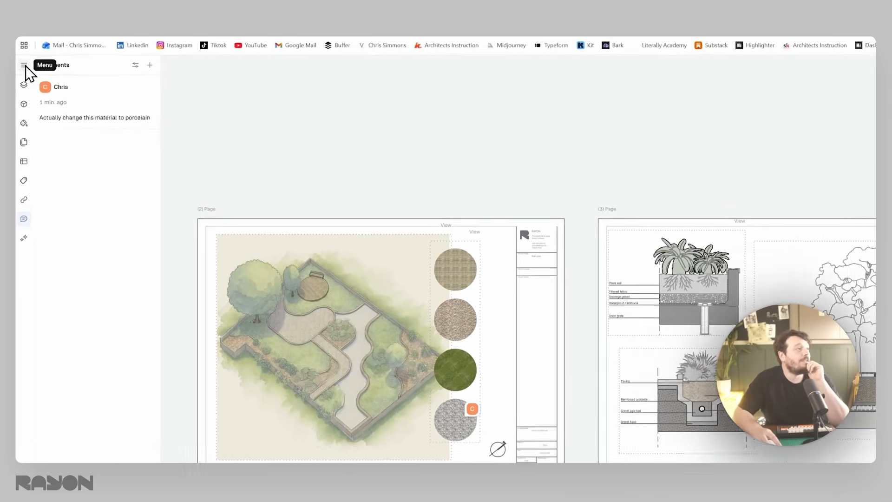
# - Open the export preview for all pages and review the format, quality and stroke scale settings without exporting
pyautogui.click(20, 45)
pyautogui.moveTo(108, 153)
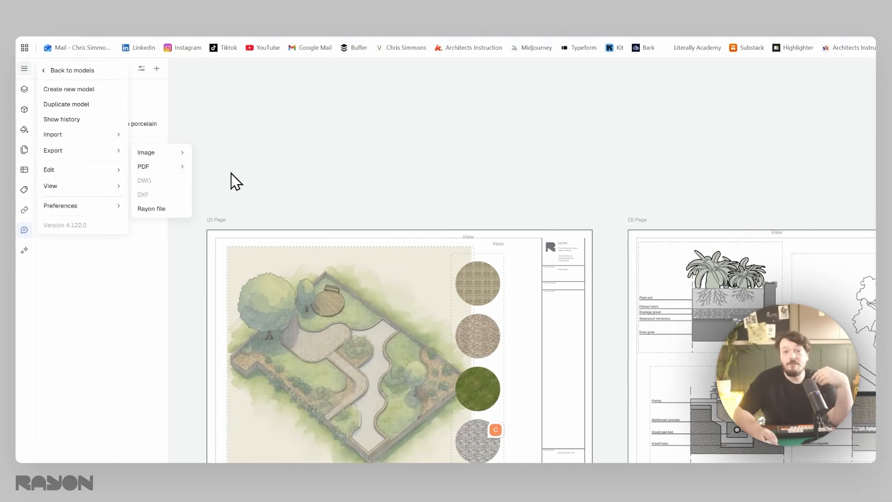
pyautogui.moveTo(169, 171)
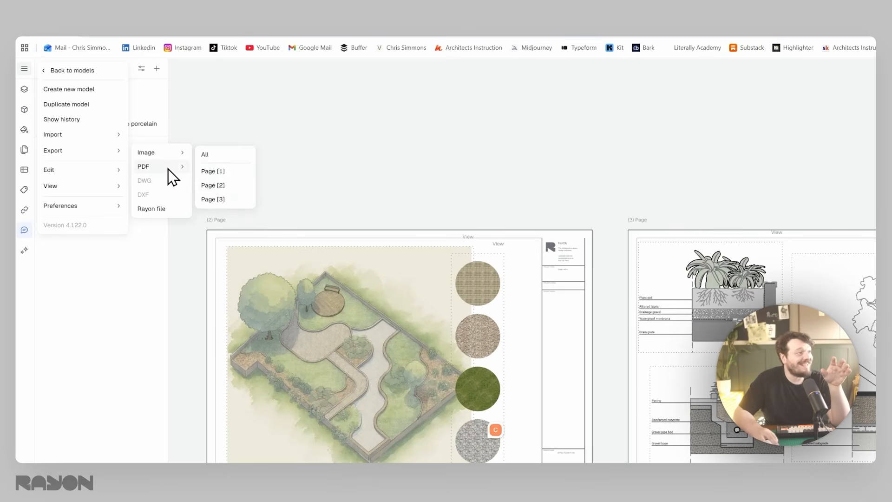
pyautogui.click(224, 155)
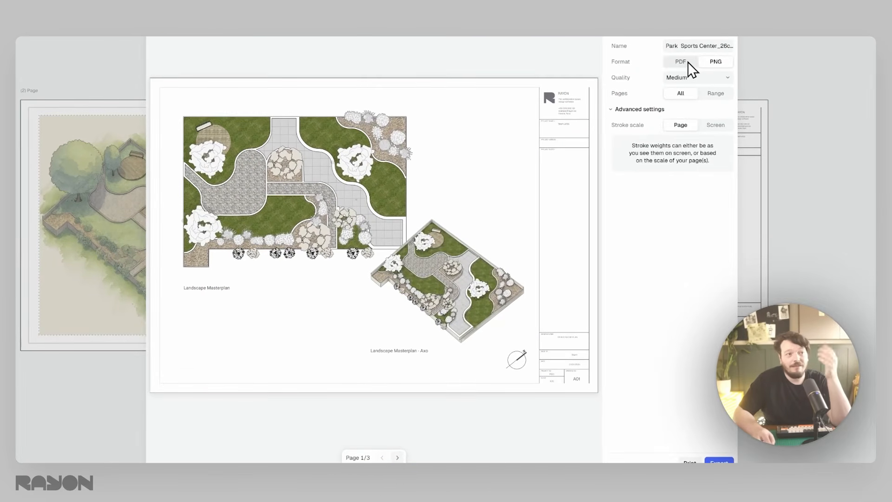
pyautogui.click(697, 79)
pyautogui.click(703, 128)
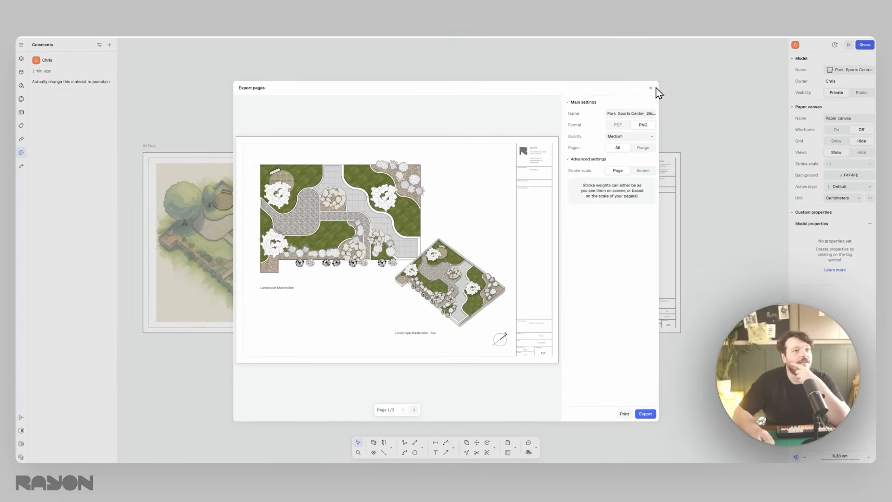
pyautogui.click(652, 89)
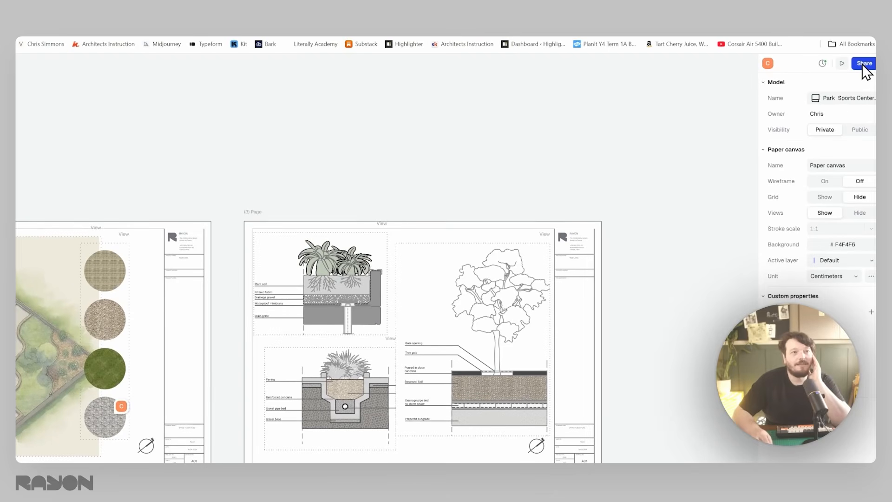
# - Publish the model as a presentation and page through its three sheets in the presentation viewer
pyautogui.click(863, 63)
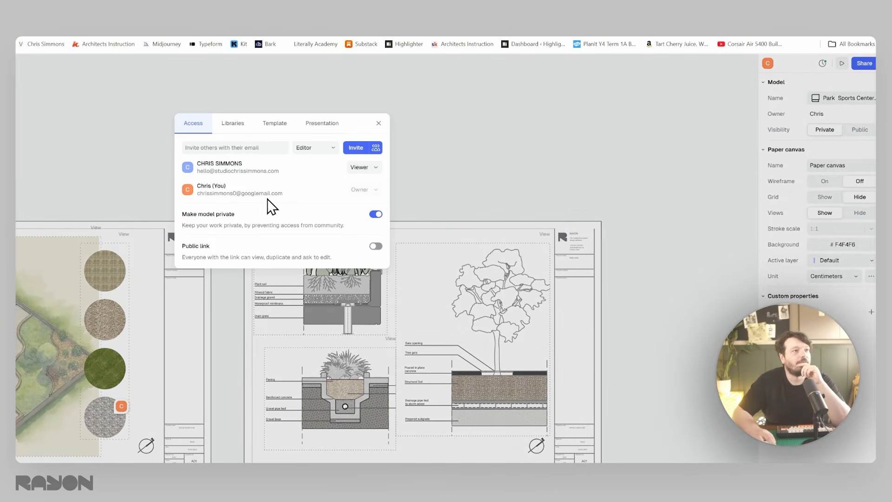
pyautogui.click(485, 87)
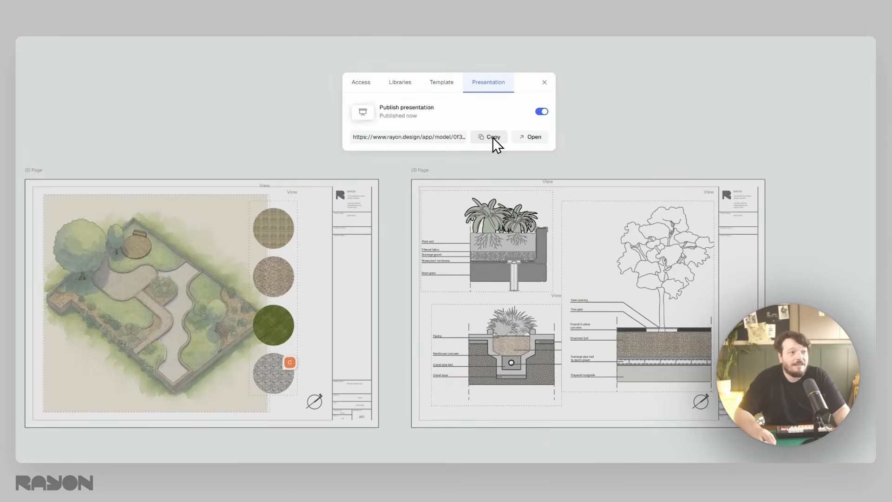
pyautogui.click(529, 136)
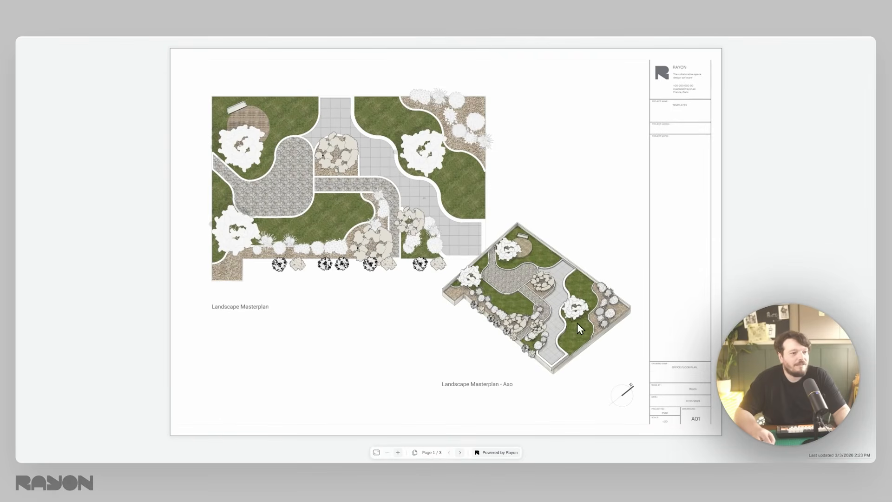
pyautogui.click(460, 452)
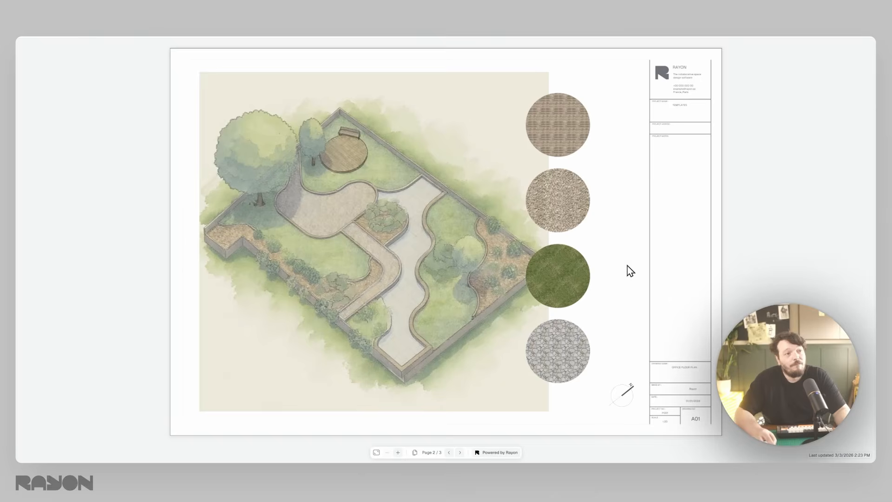
pyautogui.click(460, 453)
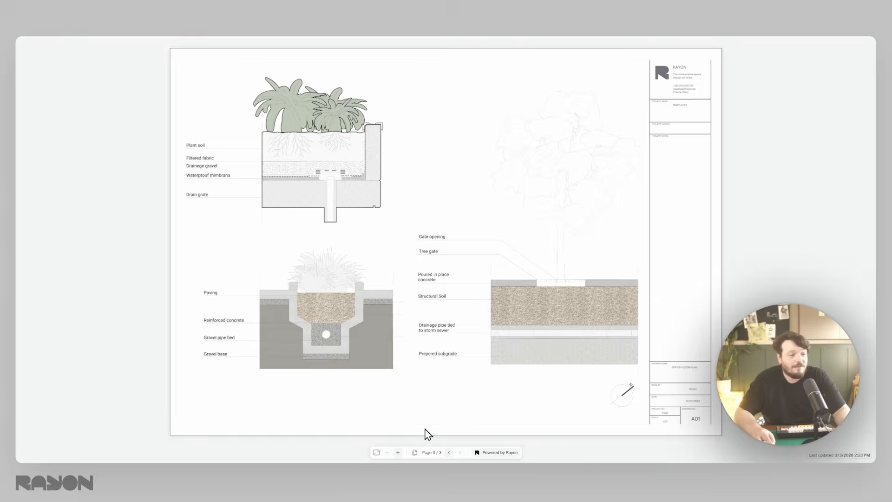
pyautogui.doubleClick(449, 453)
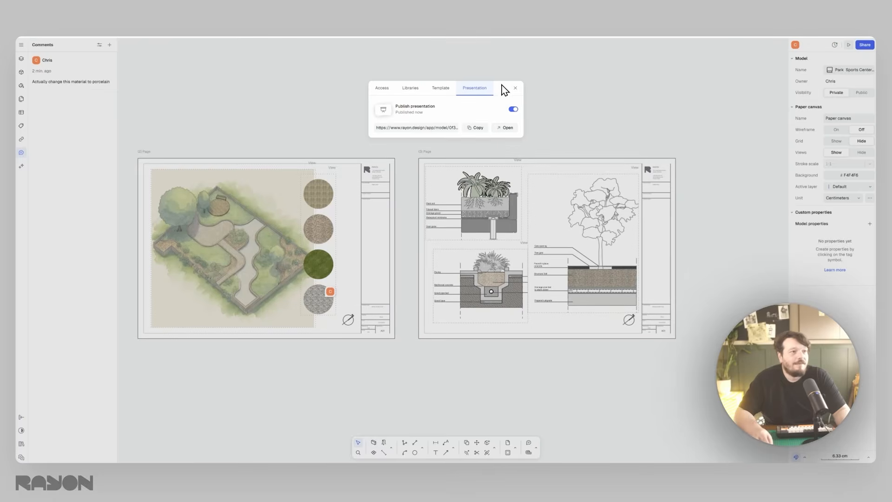
# - Back in the model, crop the material swatch view on the second page from below to exclude the grey stone circle
pyautogui.click(515, 88)
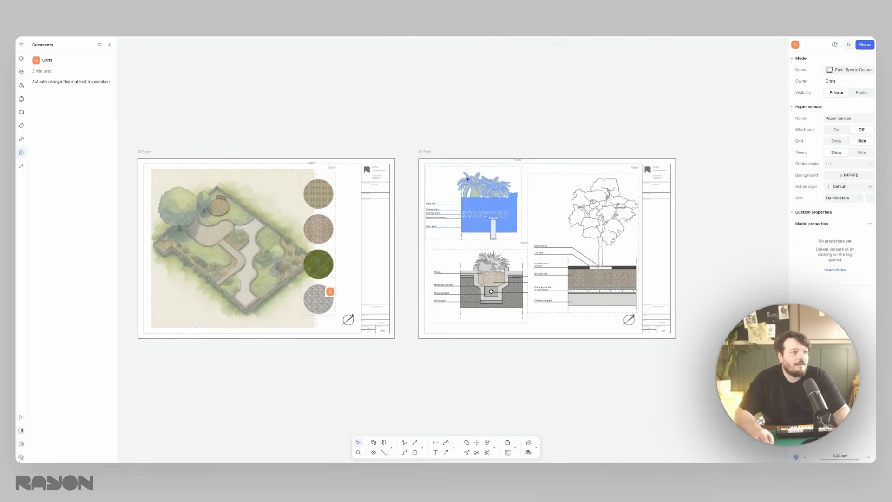
pyautogui.click(332, 305)
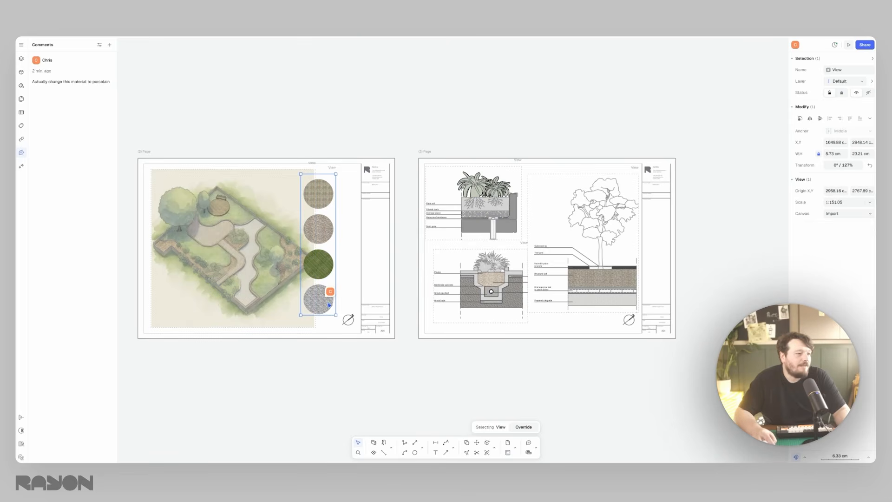
pyautogui.moveTo(325, 314); pyautogui.dragTo(324, 280)
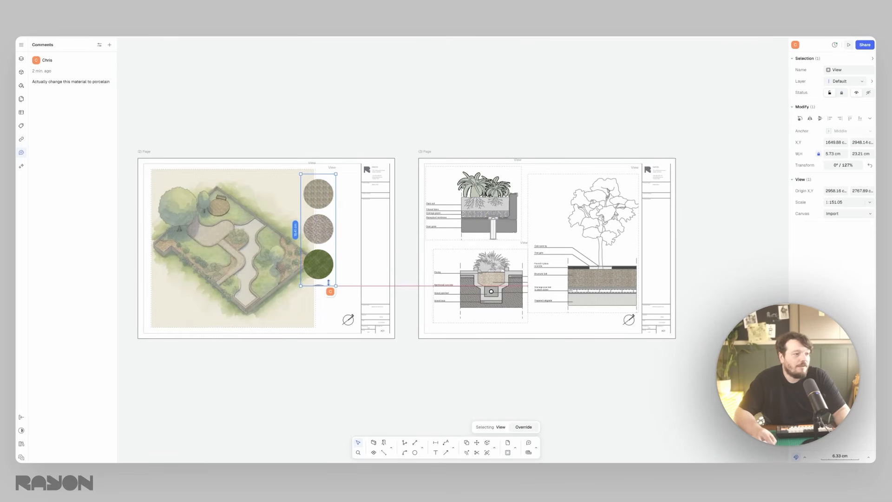
pyautogui.click(349, 271)
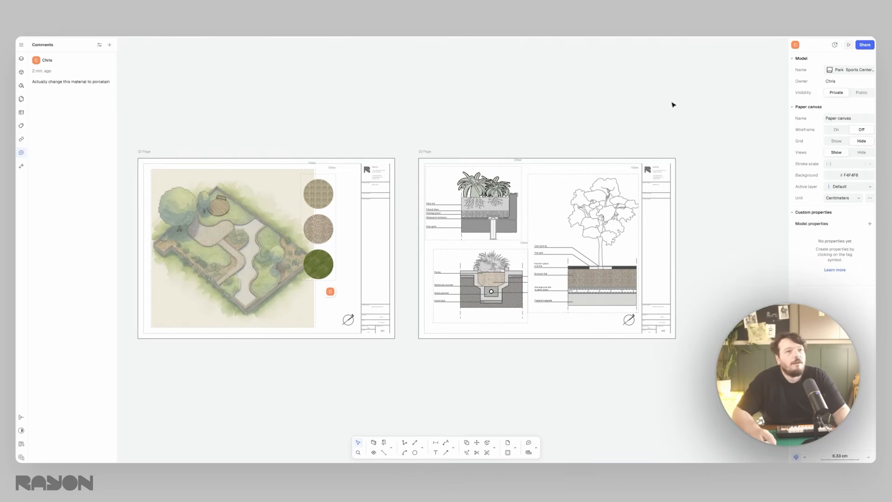
# - Update the published presentation with the latest model changes and open it at the second sheet
pyautogui.click(793, 43)
pyautogui.click(475, 88)
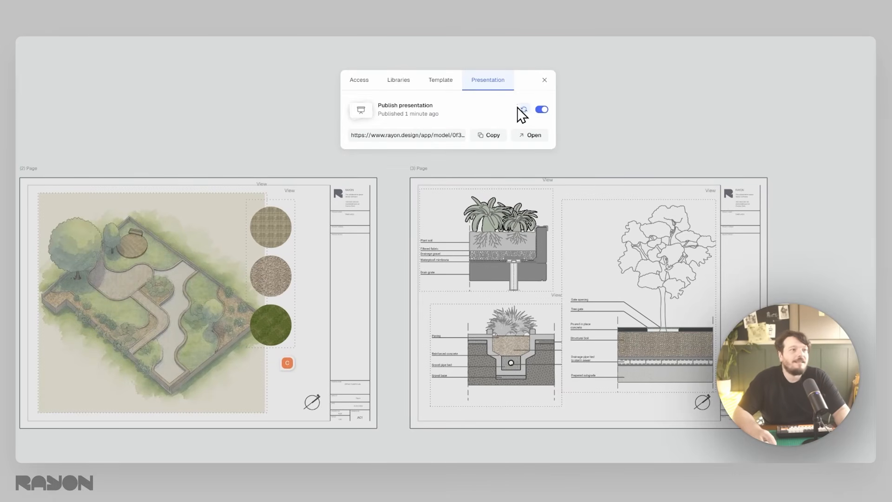
pyautogui.click(525, 109)
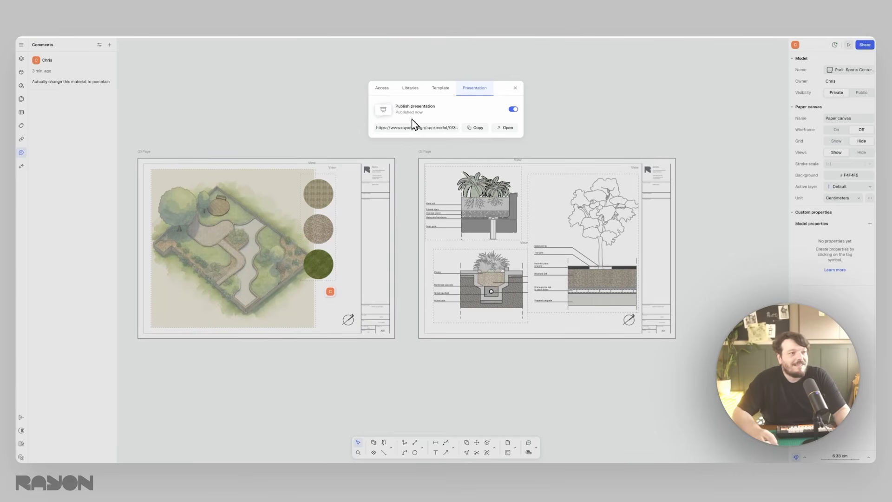
pyautogui.click(505, 128)
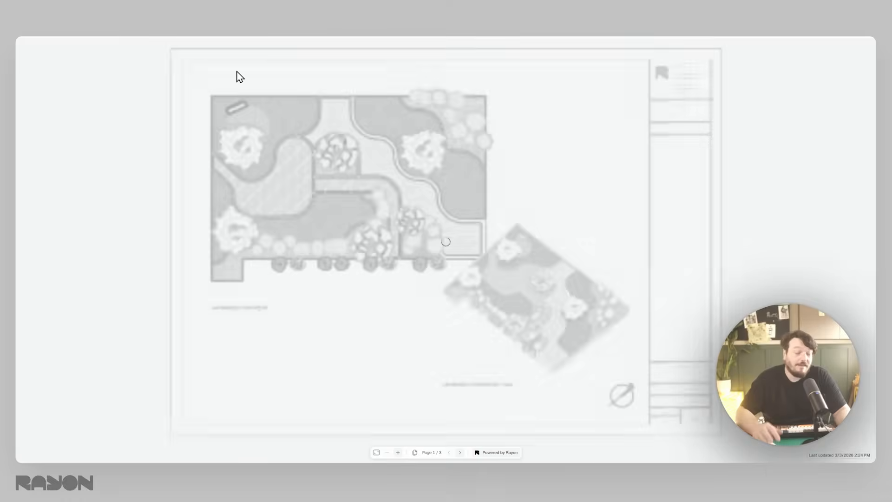
pyautogui.click(460, 453)
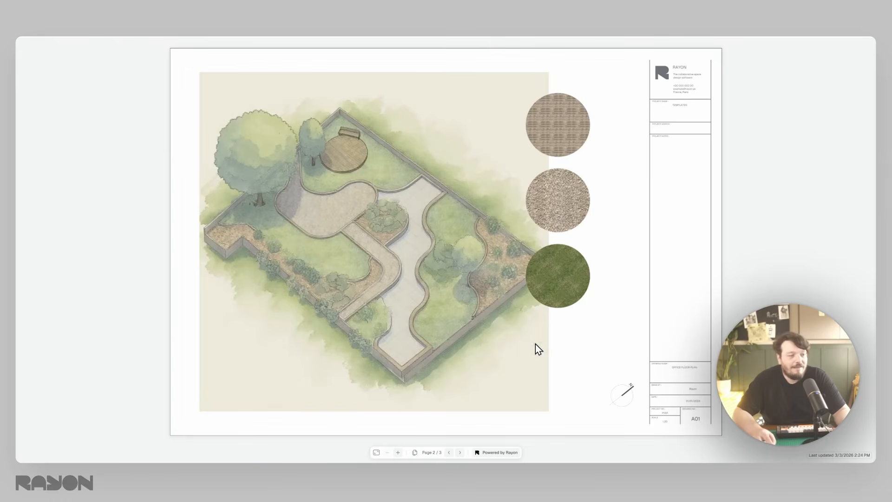